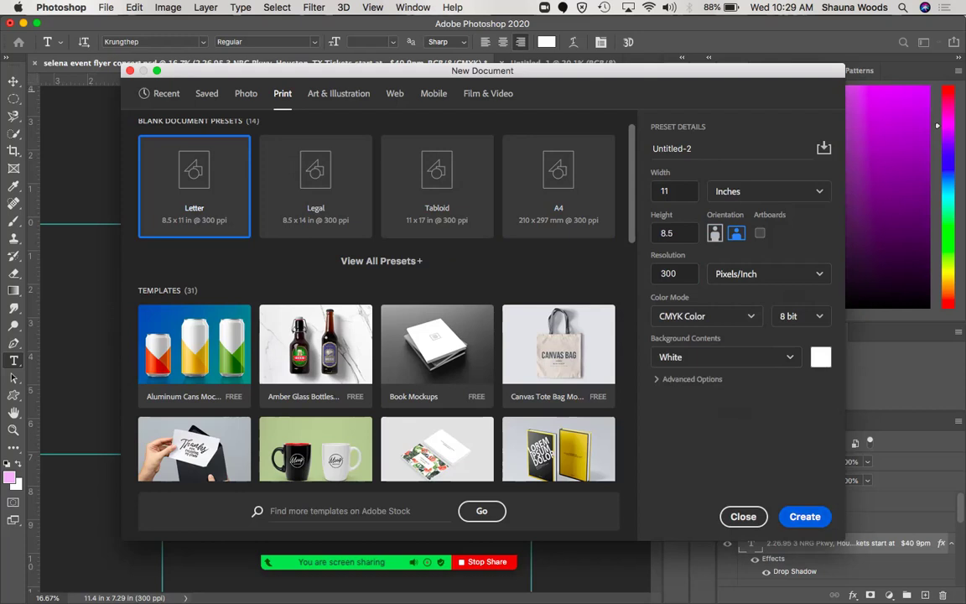
Create a landscape Letter document, 11 x 8.5 inches at 300 pixels/inch, in CMYK Color with a white background.
key(Return)
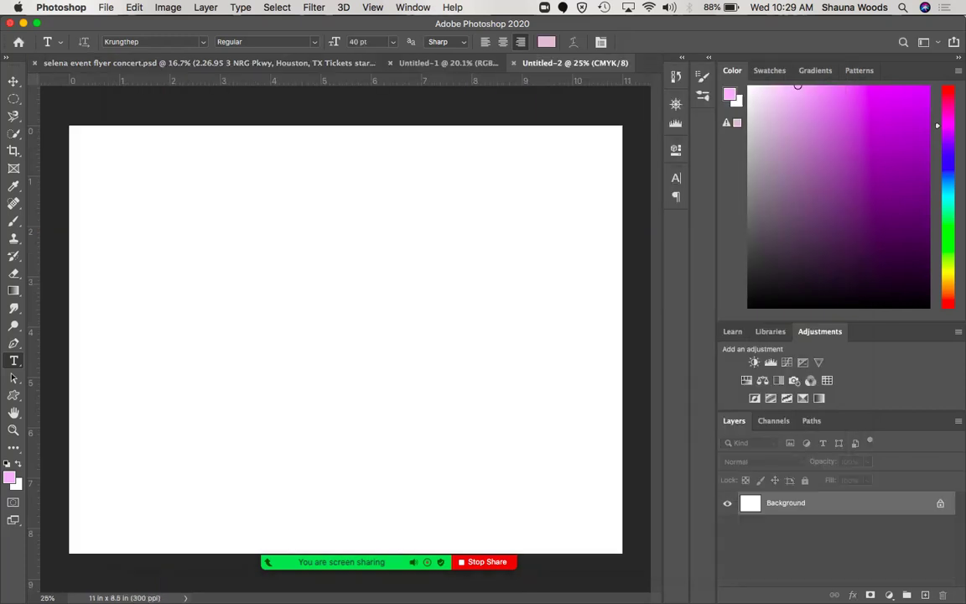
Switch to Chrome to read the Demo Overview slide, and return to Photoshop.
mouse_move(469, 562)
mouse_move(520, 601)
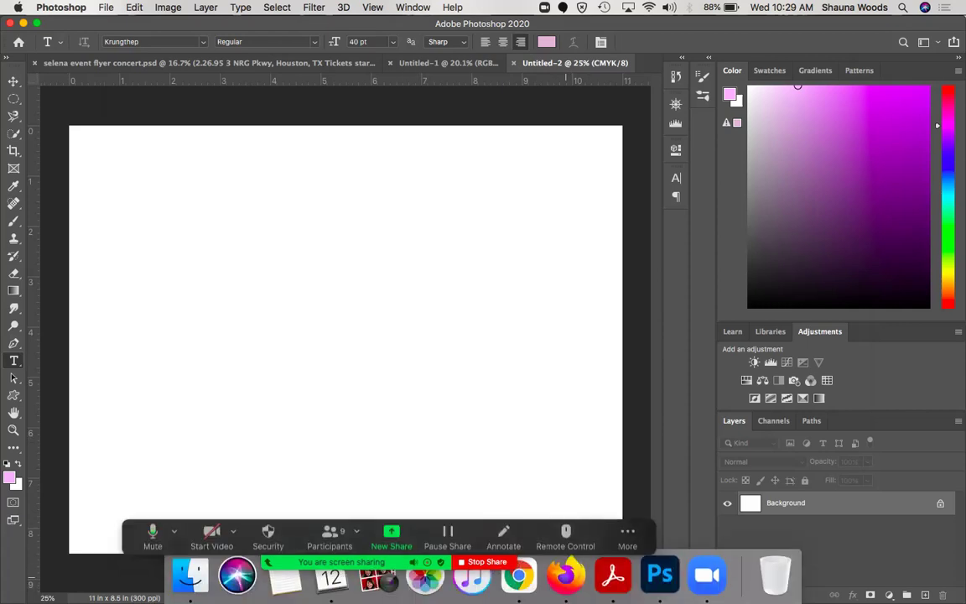
click(519, 576)
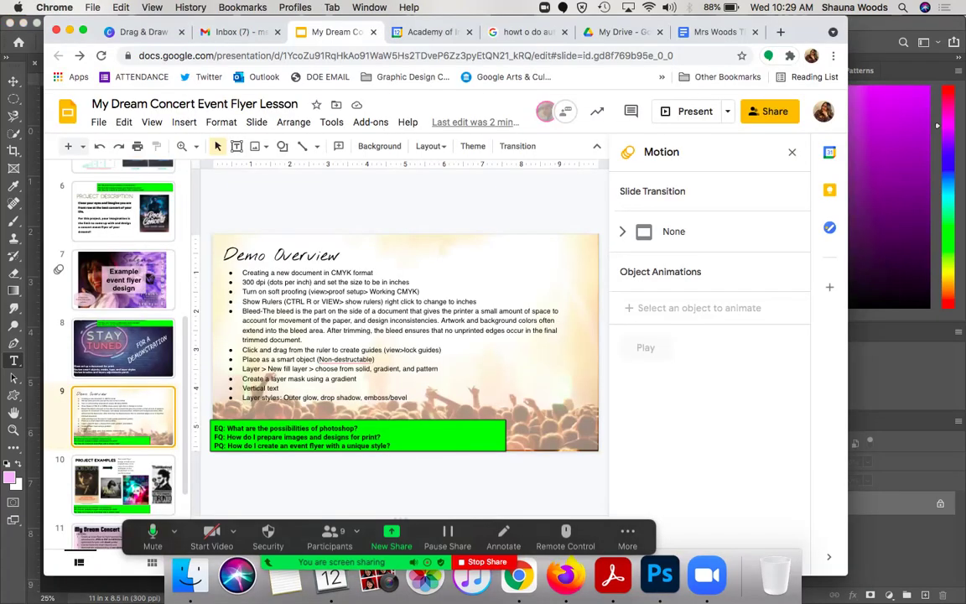
key(super+Tab)
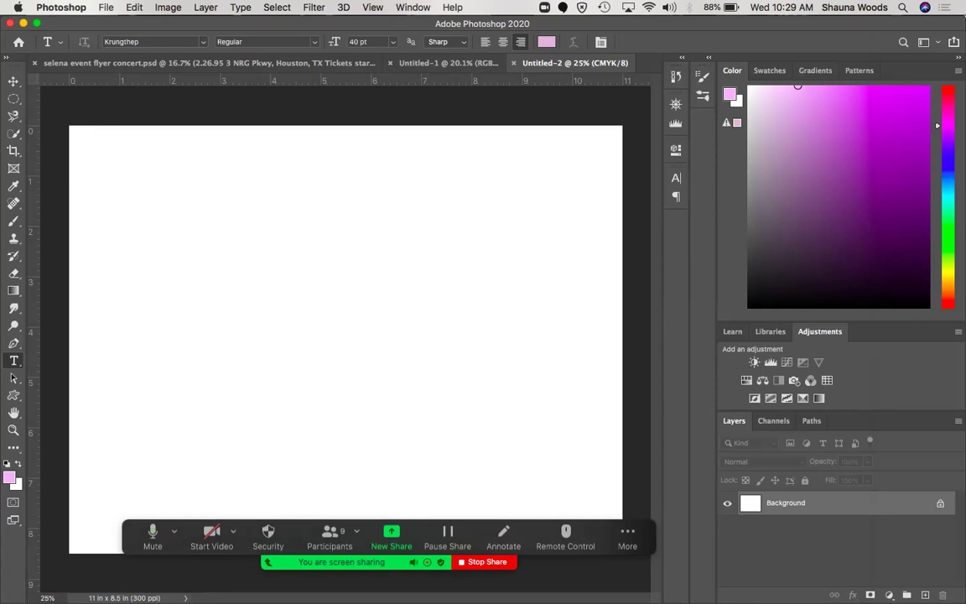
Turn on soft proofing for the blank document using the Working CMYK proof setup.
click(372, 7)
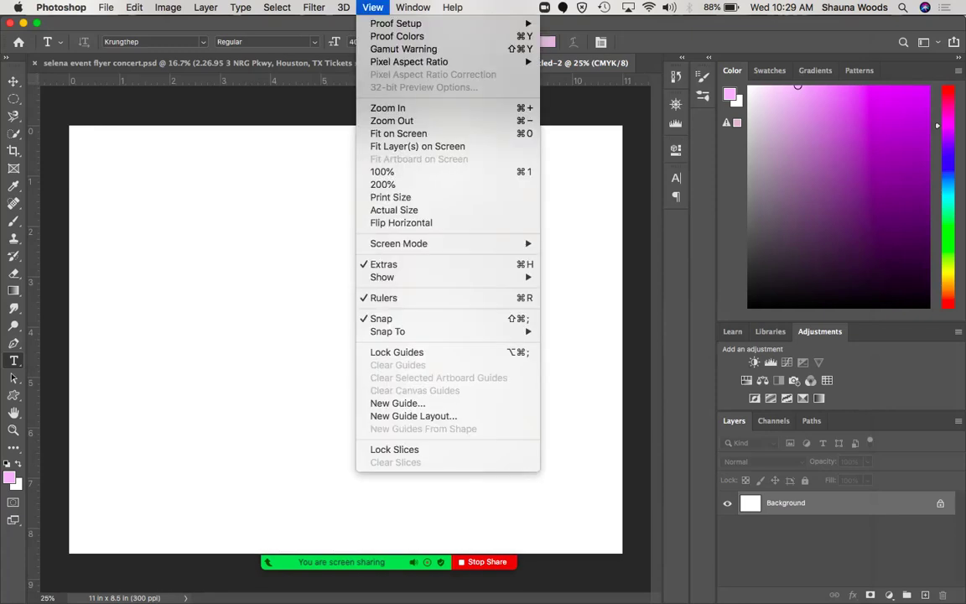
mouse_move(396, 24)
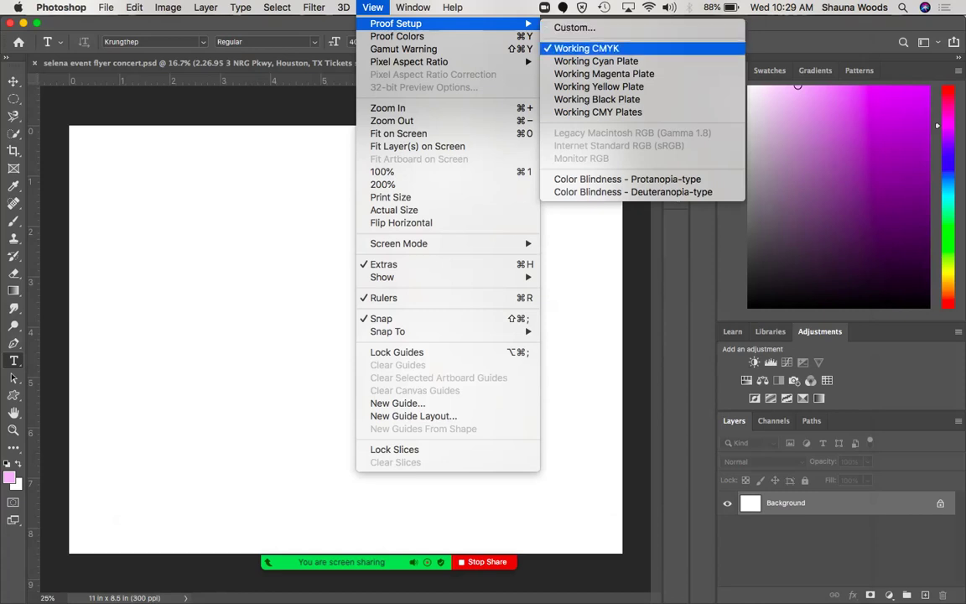
click(587, 47)
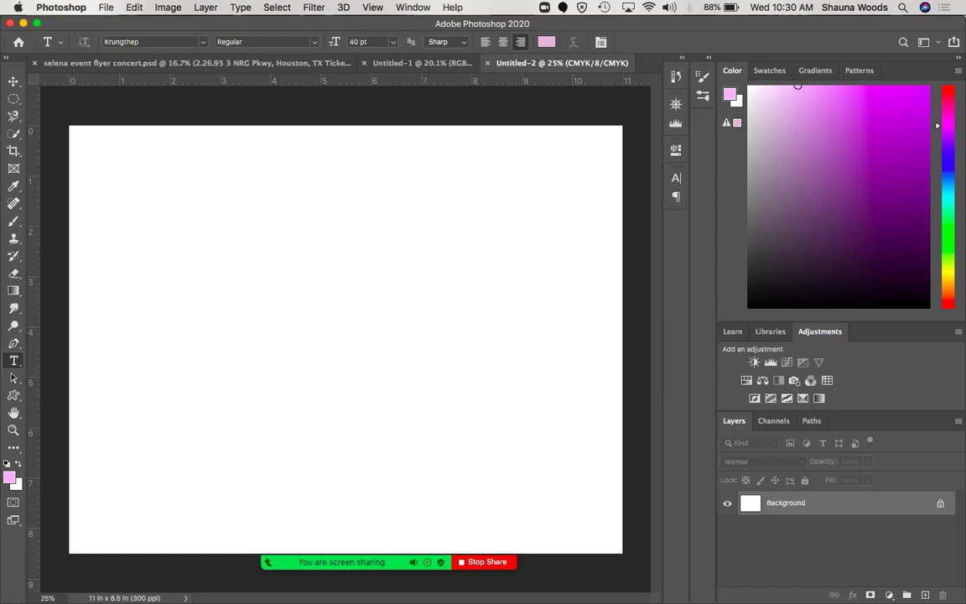
Check the Zoom meeting chat and consult the Demo Overview slide in Chrome, returning to Photoshop.
mouse_move(342, 562)
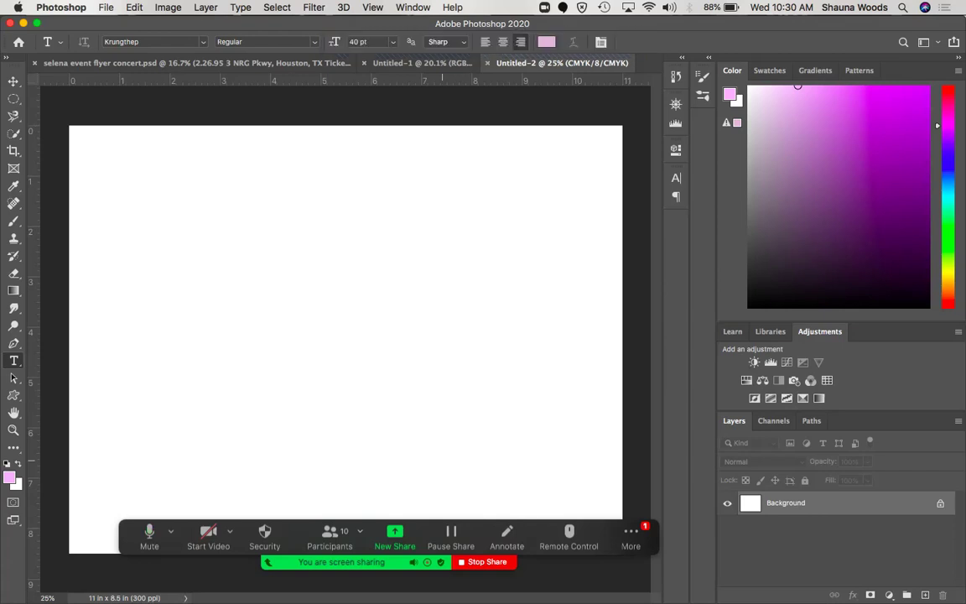
click(631, 537)
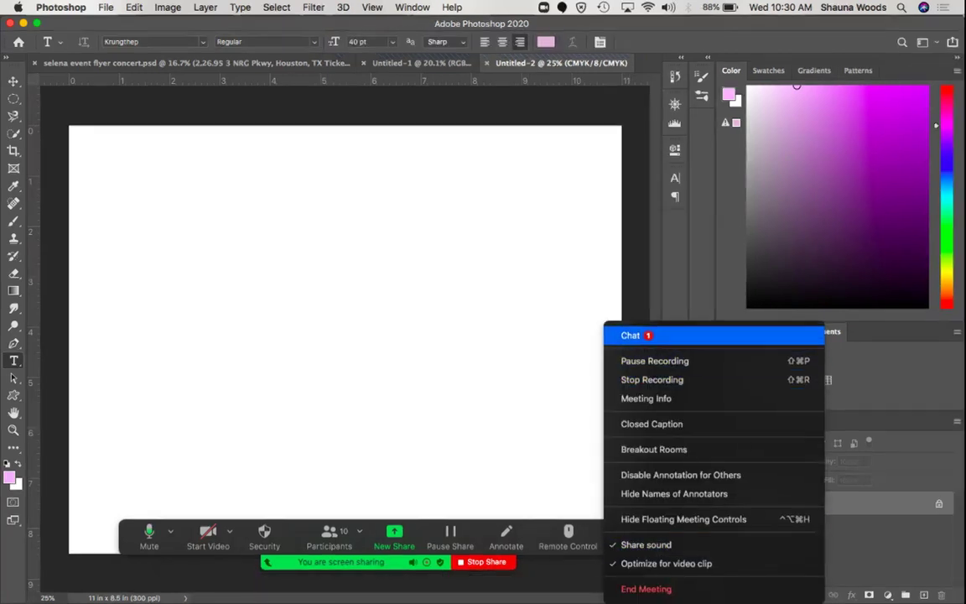
click(631, 334)
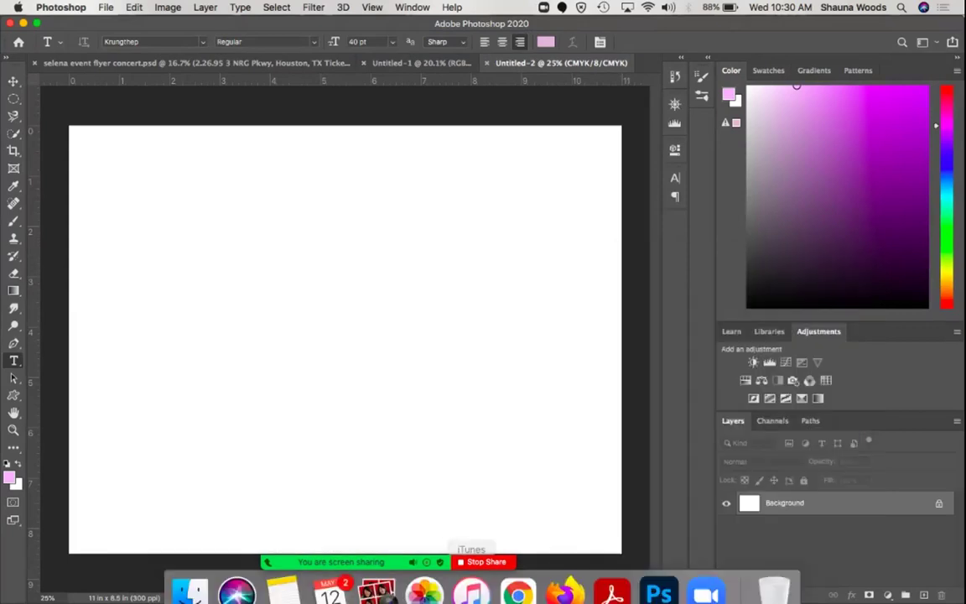
click(517, 576)
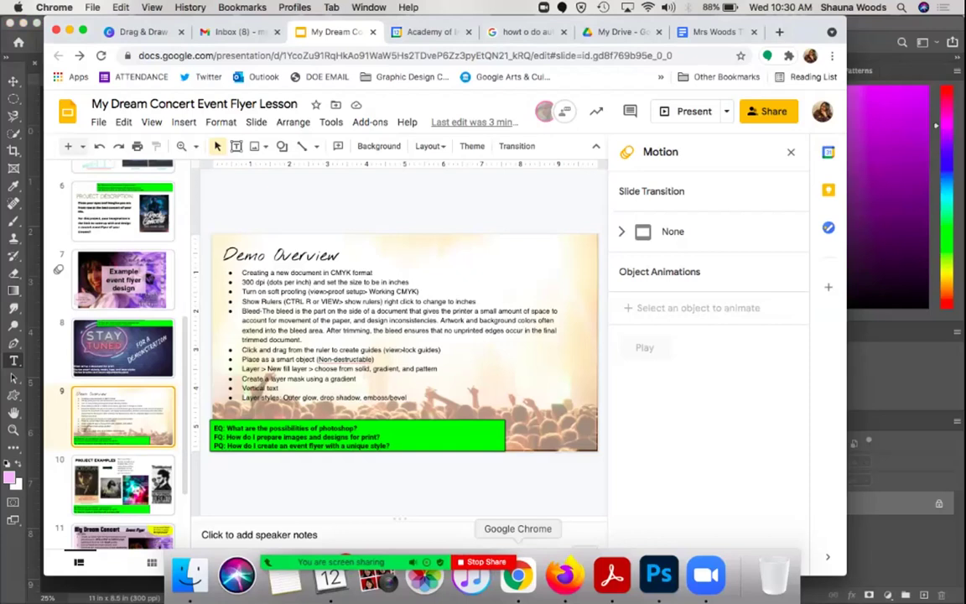
click(889, 537)
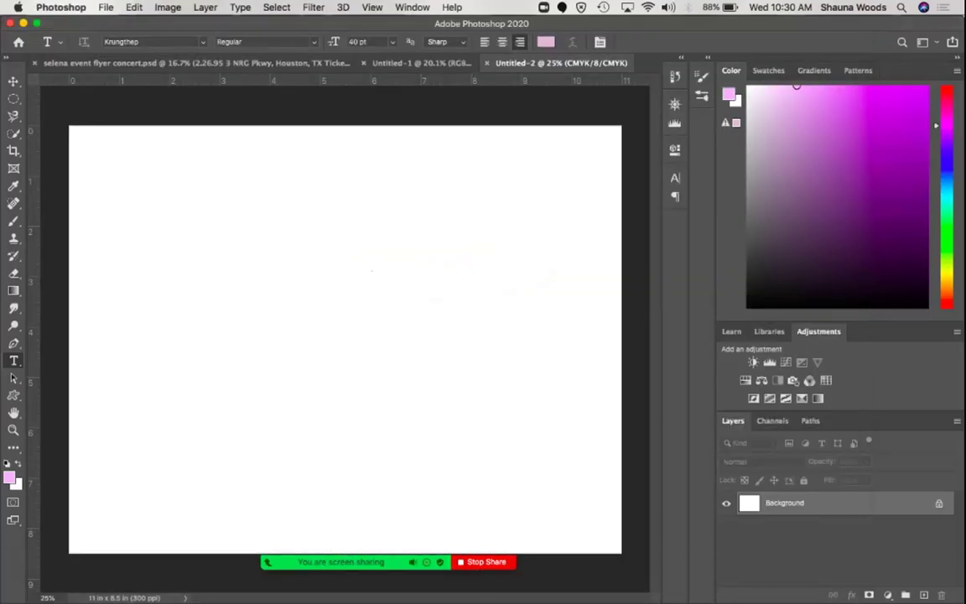
click(453, 7)
mouse_move(414, 8)
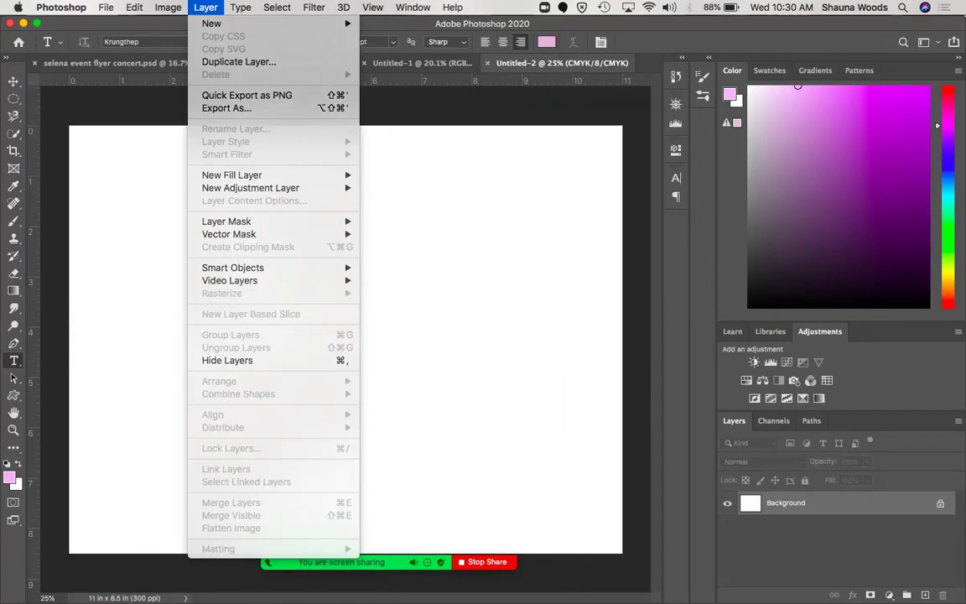
click(205, 8)
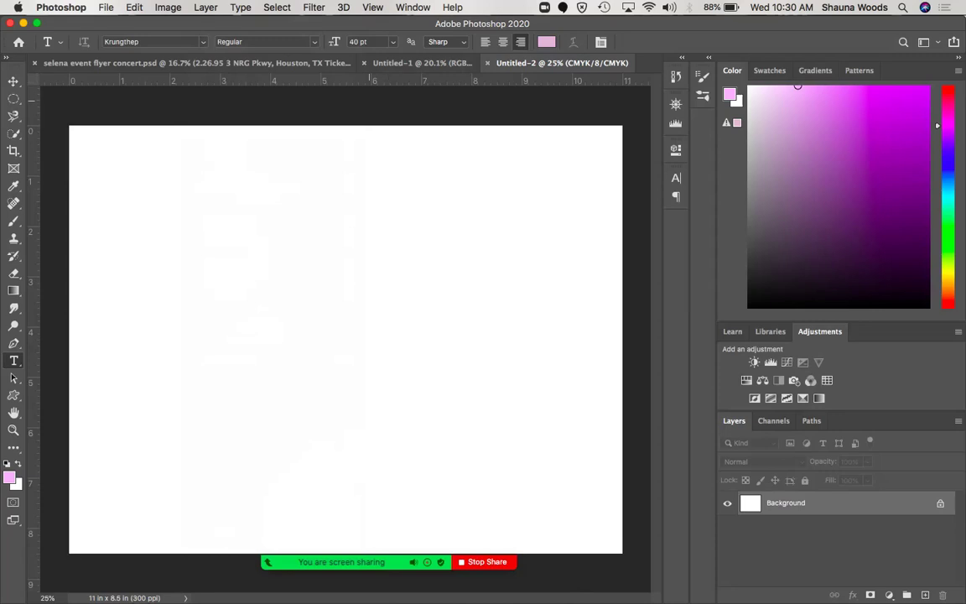
Toggle the rulers off and on, leaving them shown, and set the ruler units to inches.
click(373, 7)
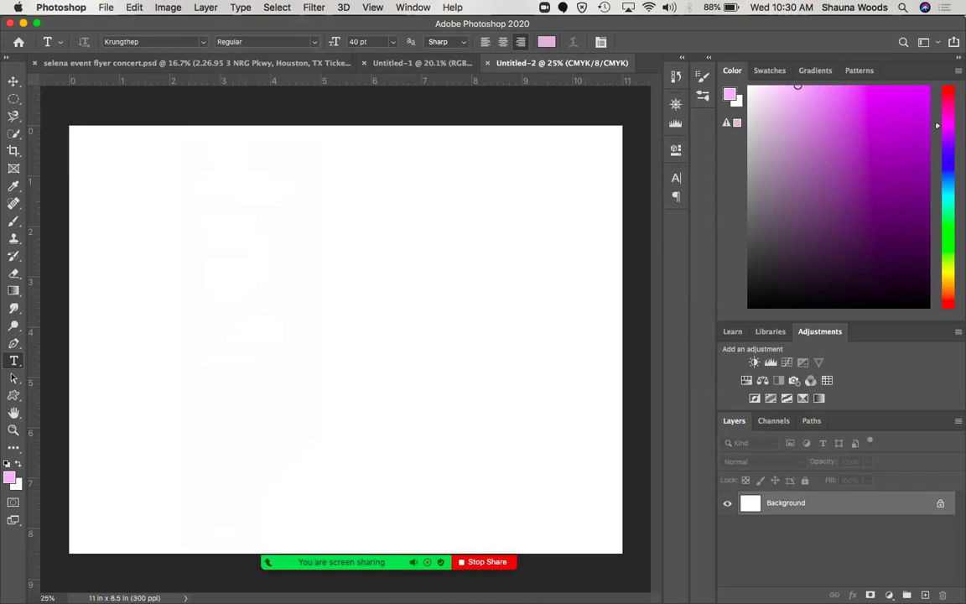
key(super+r)
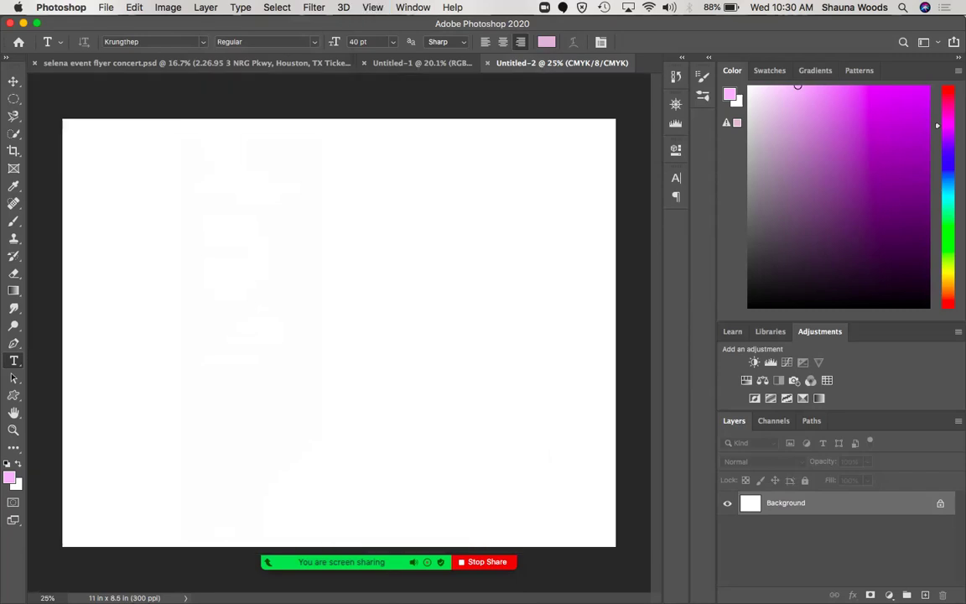
key(super+r)
key(super+r)
key(super+r)
key(super+r)
right_click(285, 80)
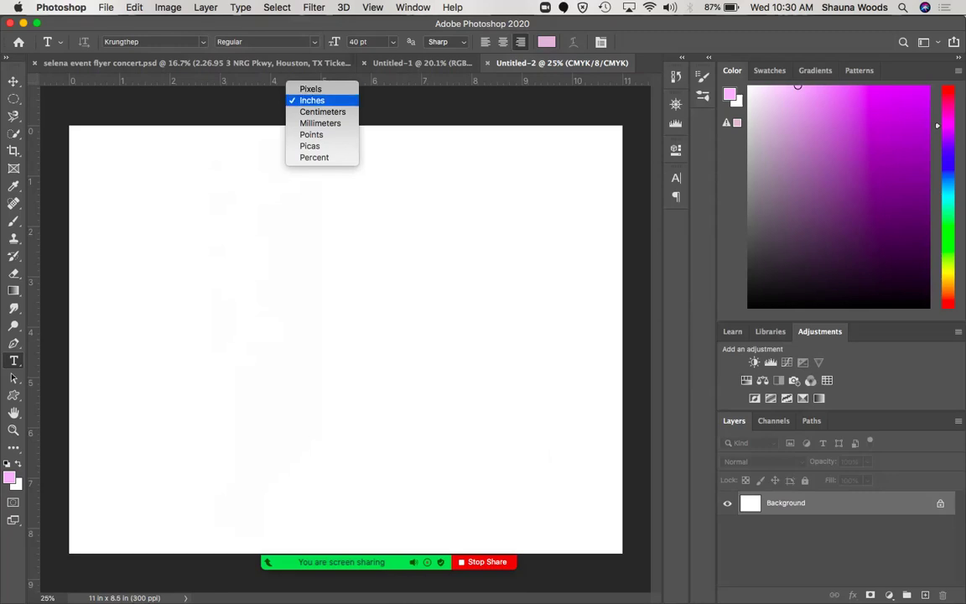
click(312, 100)
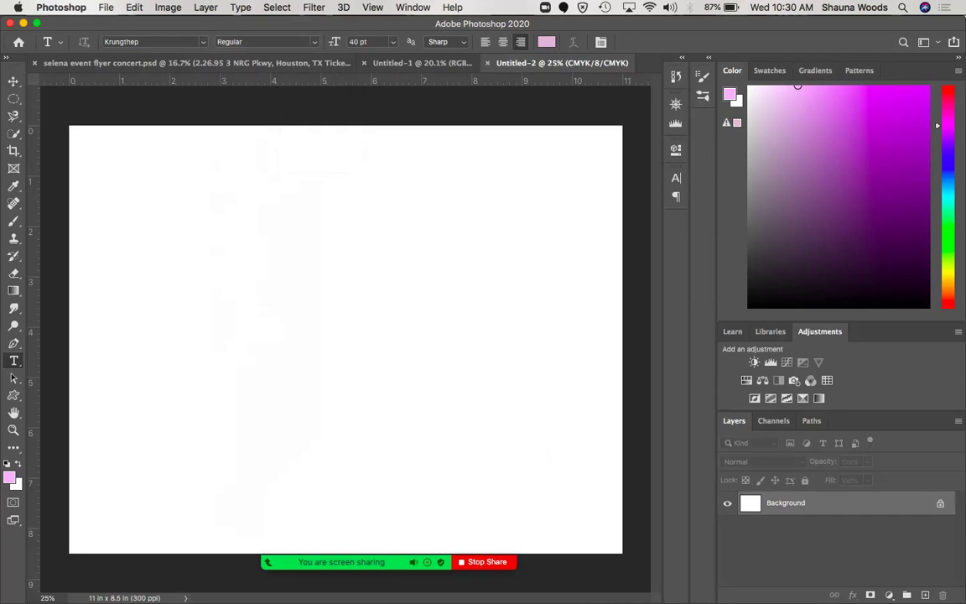
Place a horizontal bleed guide about 0.25 inch below the page's upper edge.
drag(344, 80, 344, 138)
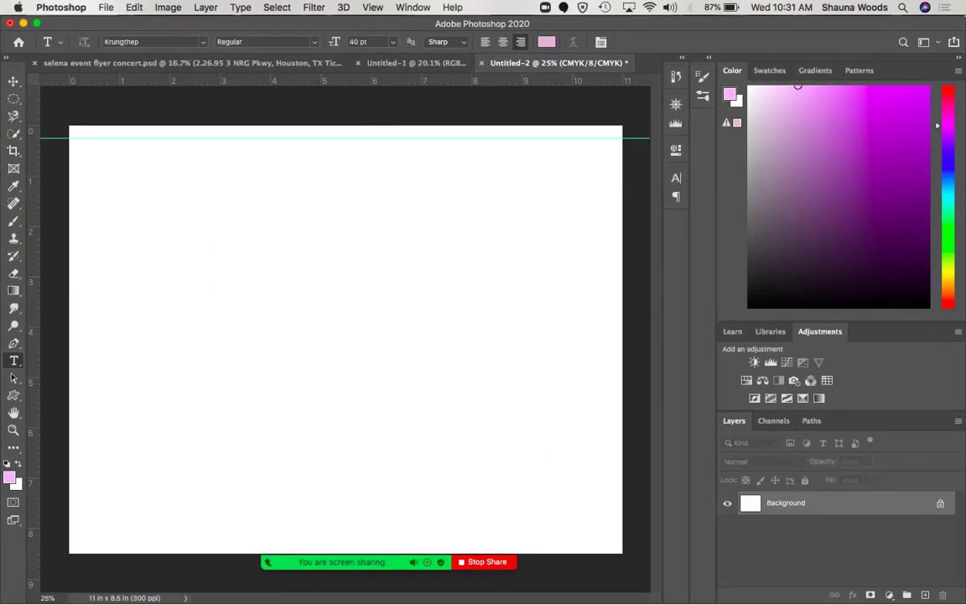
drag(339, 78, 339, 544)
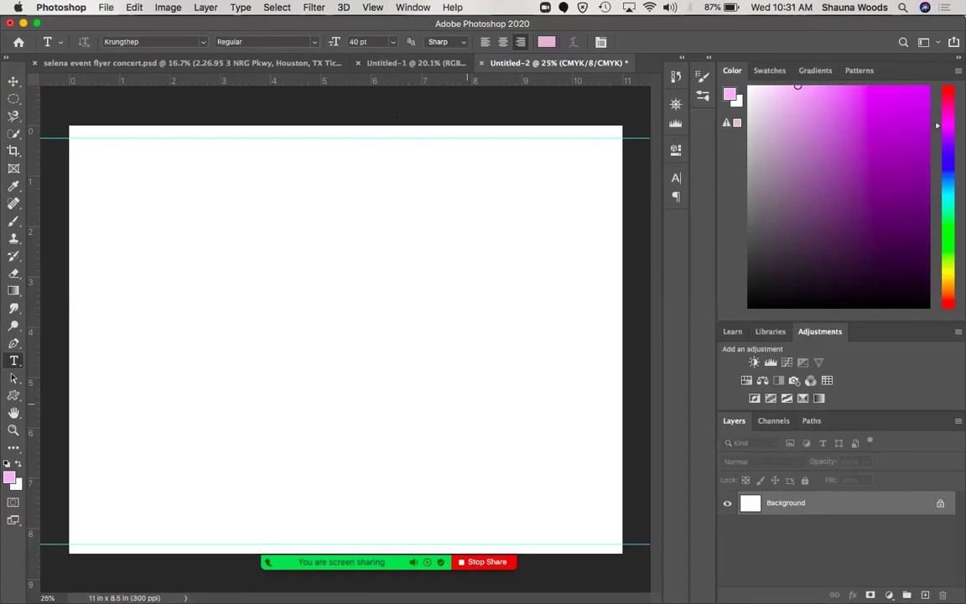
key(super+z)
drag(244, 84, 260, 126)
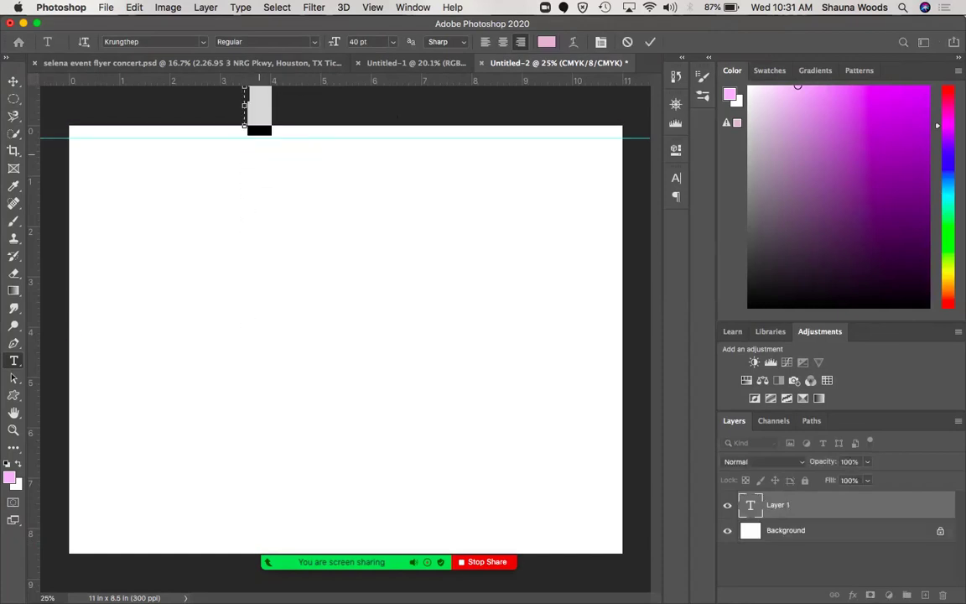
click(14, 82)
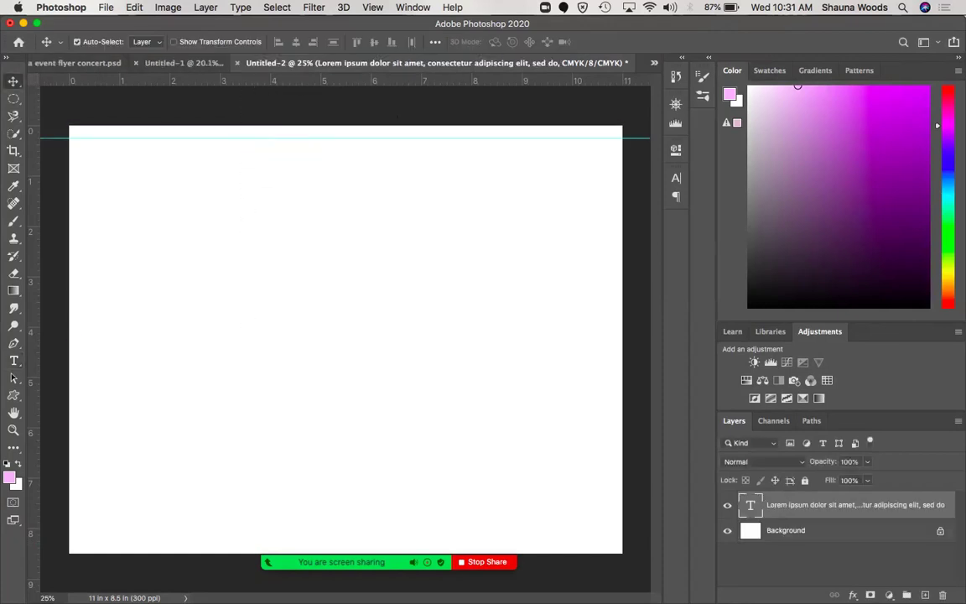
key(super+z)
Place bleed guides about 0.3 inch inside the page's lower, right and left edges.
drag(192, 80, 192, 539)
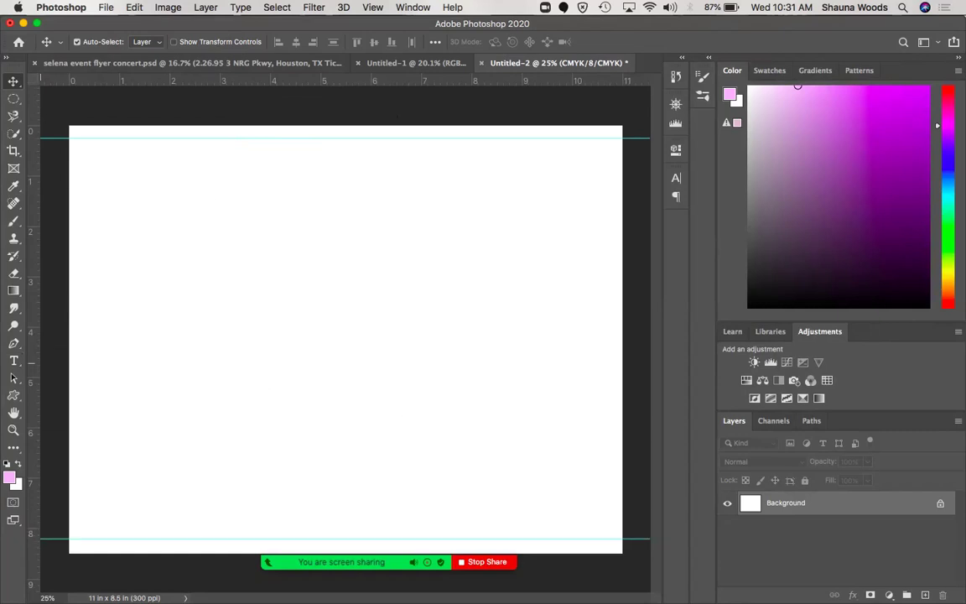
drag(33, 297, 608, 288)
drag(32, 252, 85, 251)
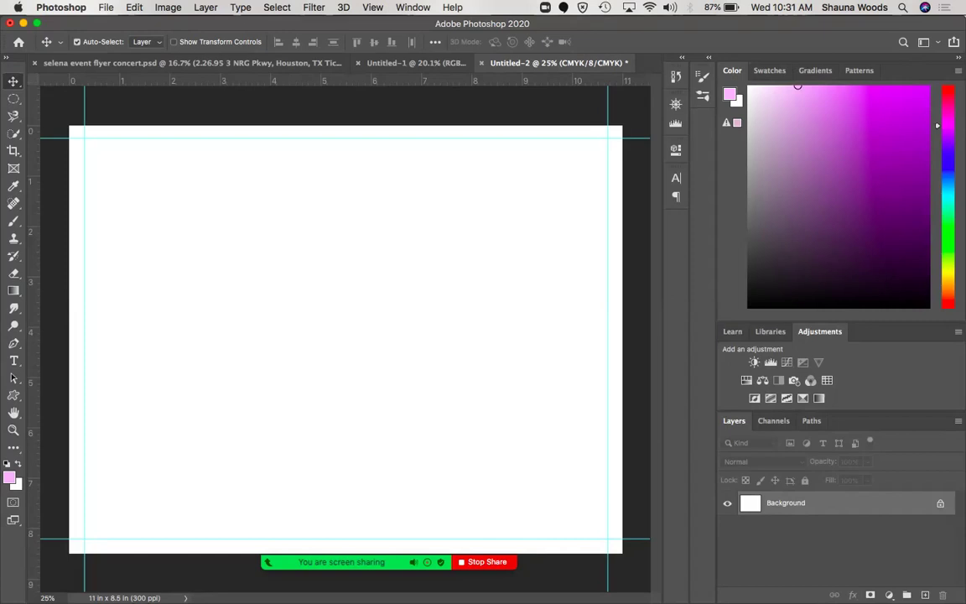
Check the Demo Overview slide in Chrome for the next demo topic, and return to Photoshop.
mouse_move(572, 601)
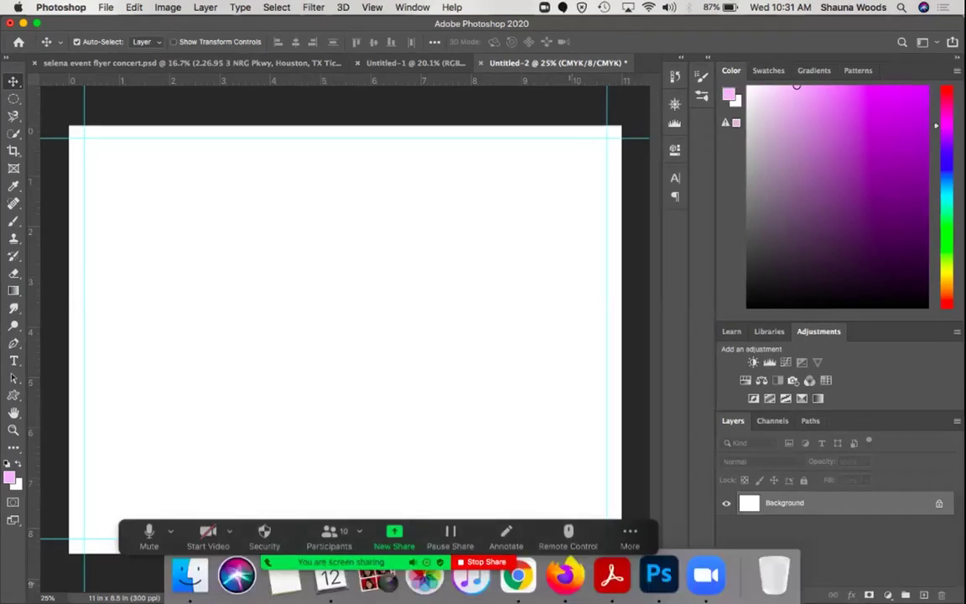
click(519, 576)
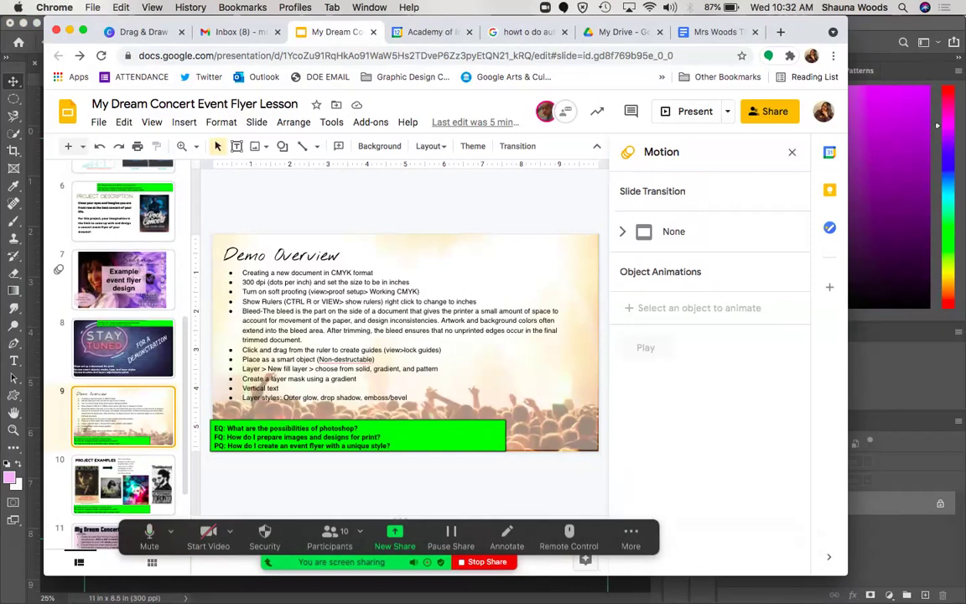
key(super+Tab)
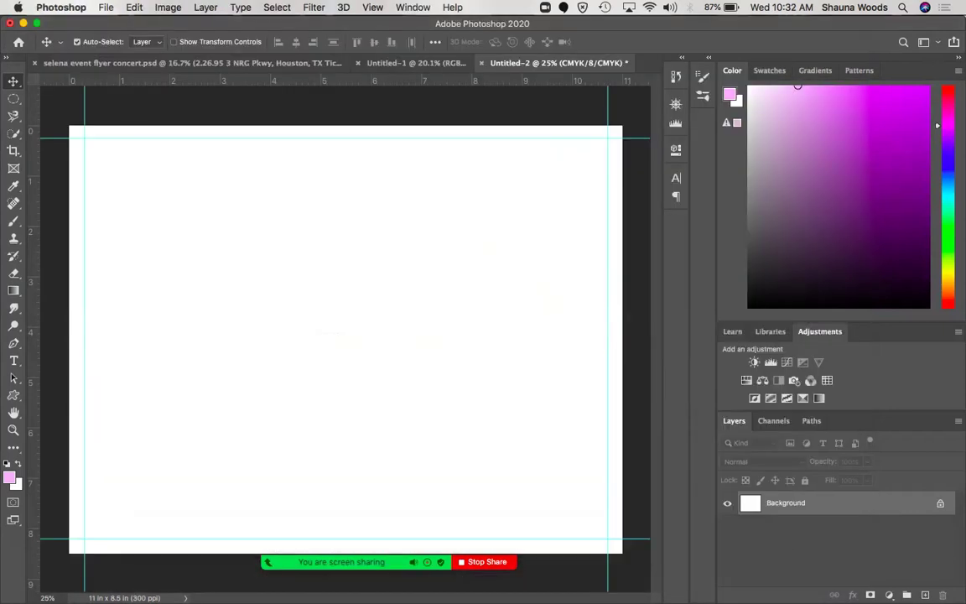
Browse the Desktop and Downloads folders and open selena.jpeg from the Desktop as its own document.
click(106, 7)
click(121, 36)
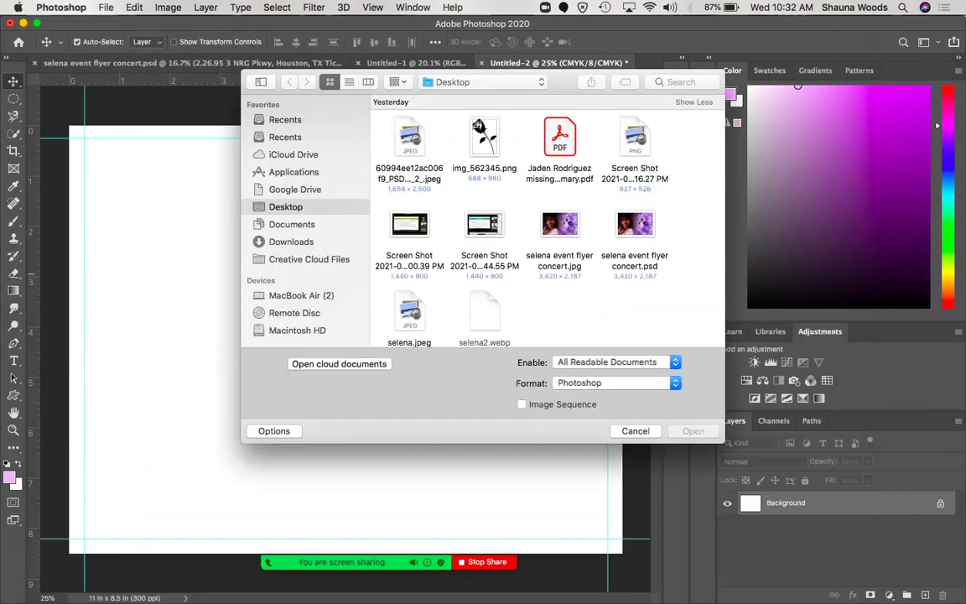
scroll(545, 218, down, 5)
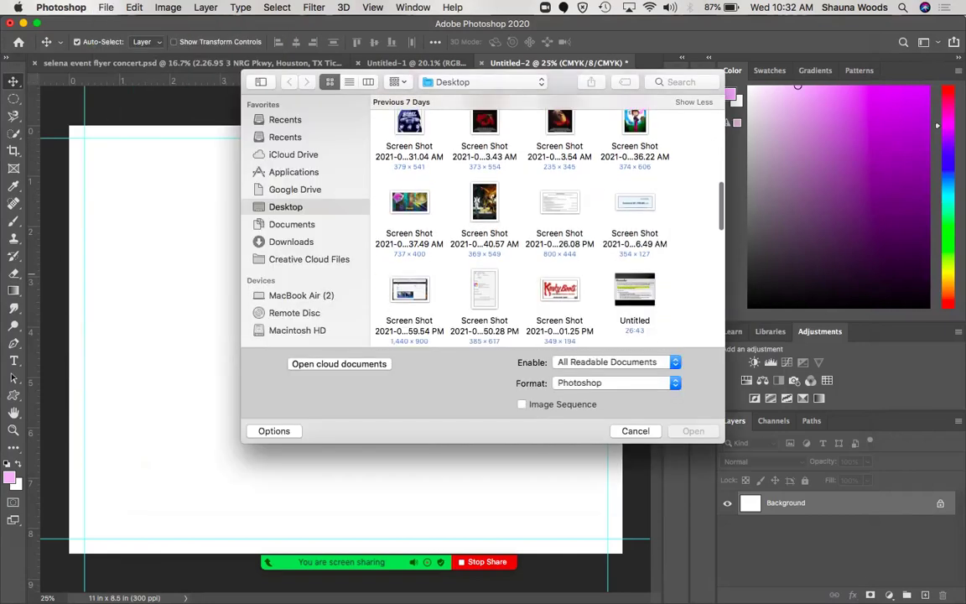
scroll(545, 218, up, 5)
click(291, 242)
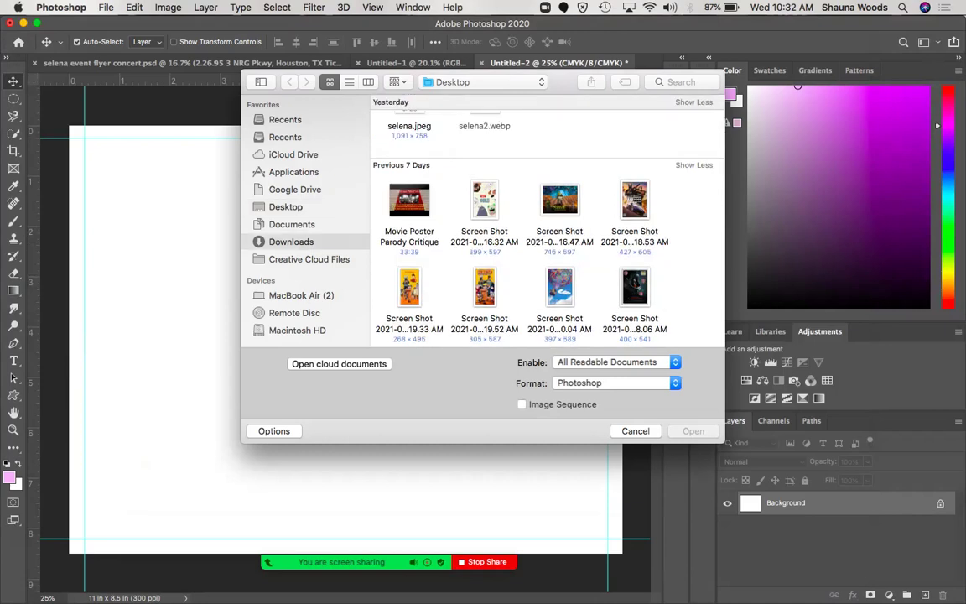
scroll(545, 226, down, 4)
scroll(545, 218, down, 10)
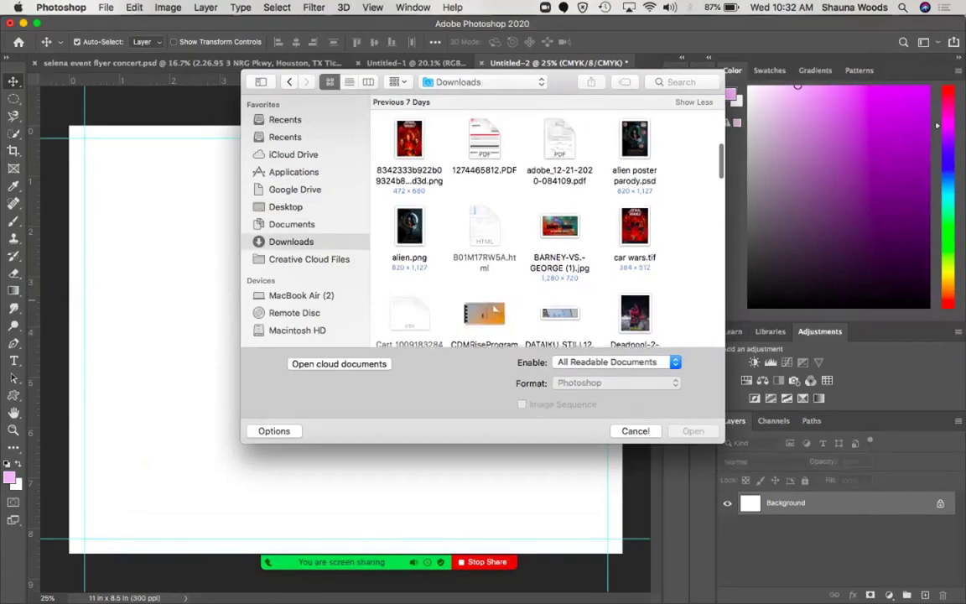
scroll(545, 222, down, 10)
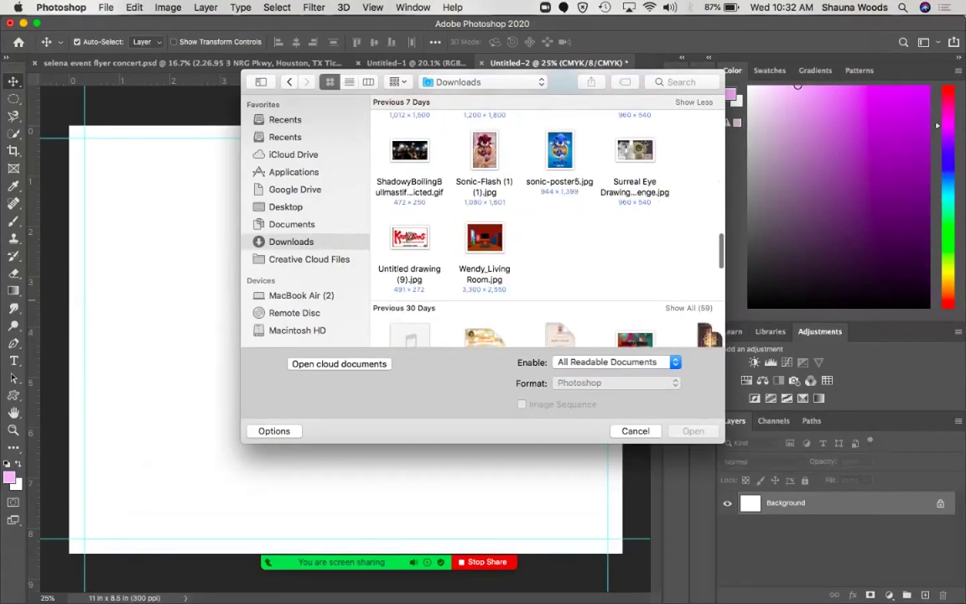
scroll(545, 222, down, 5)
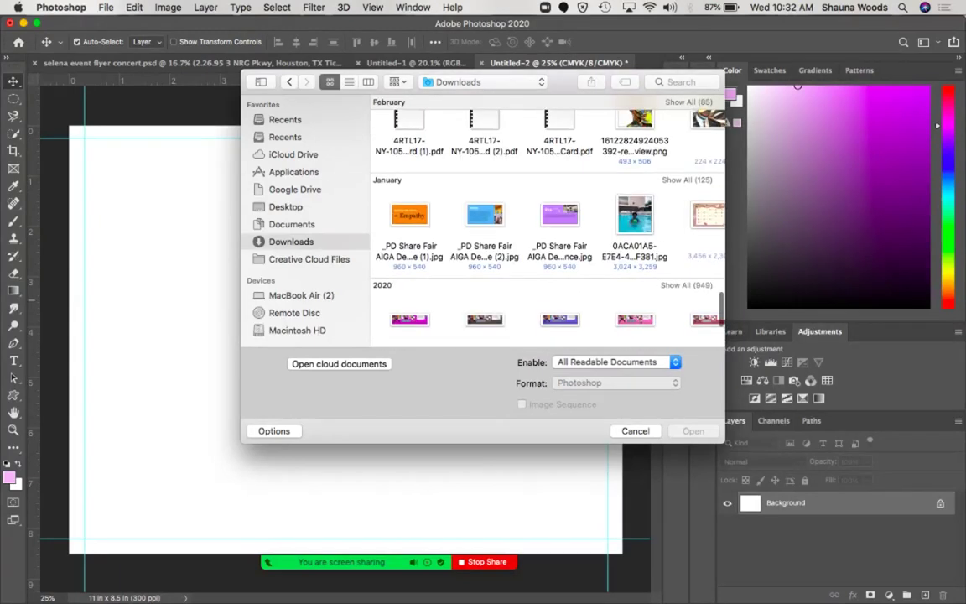
scroll(546, 223, up, 15)
scroll(545, 222, up, 3)
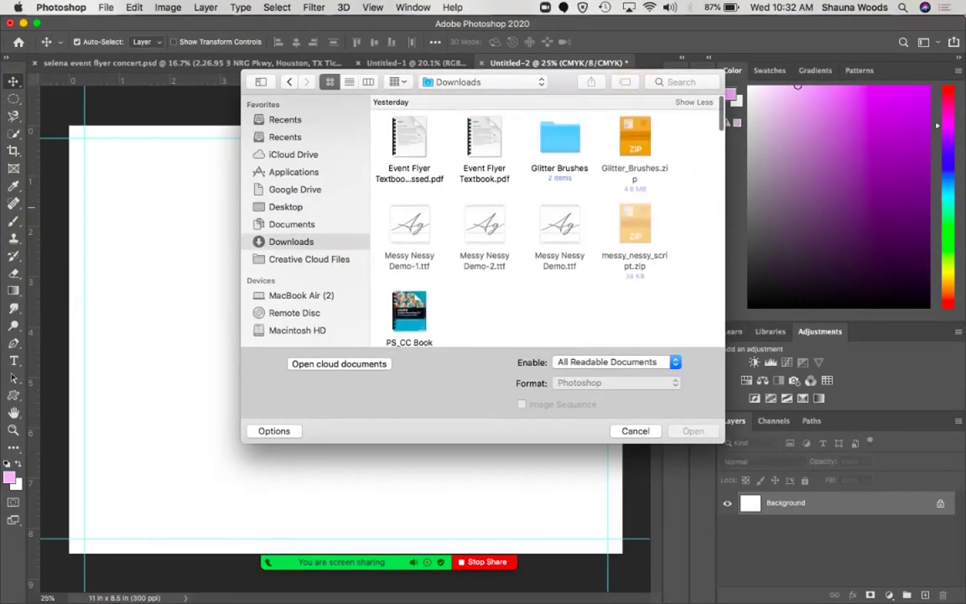
click(286, 207)
scroll(545, 226, down, 2)
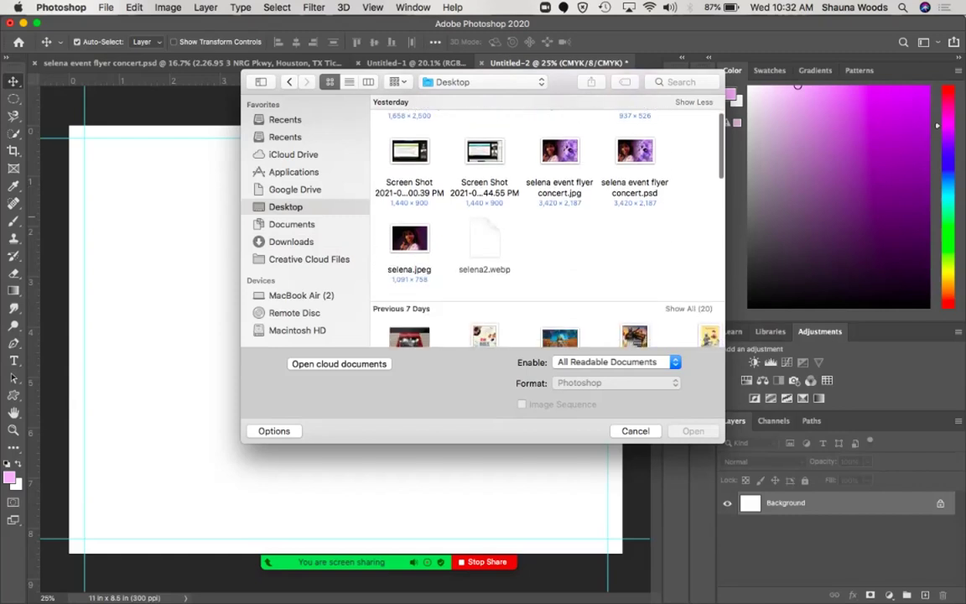
click(410, 239)
double_click(413, 239)
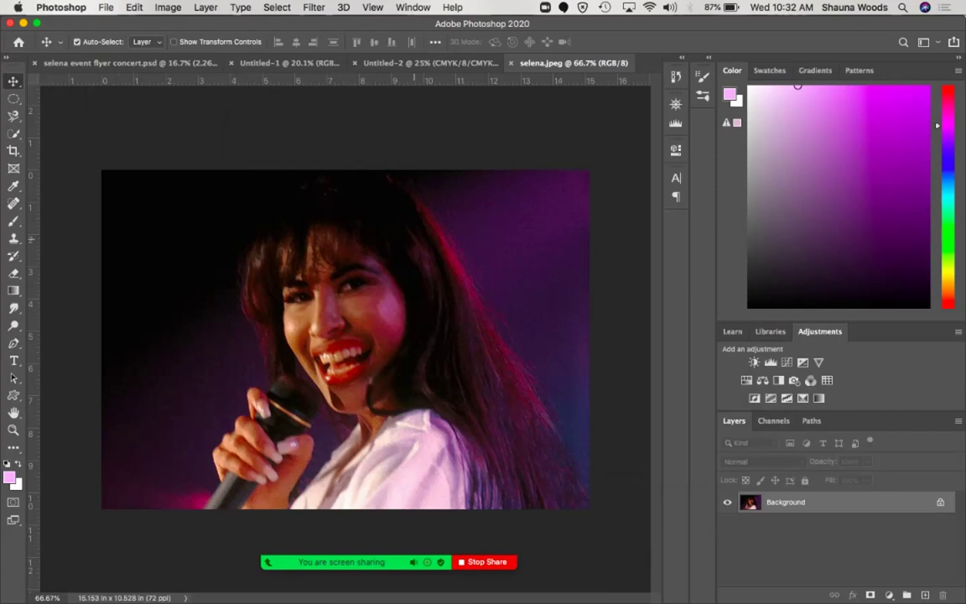
Return to the blank Untitled-2 flyer document.
key(super)
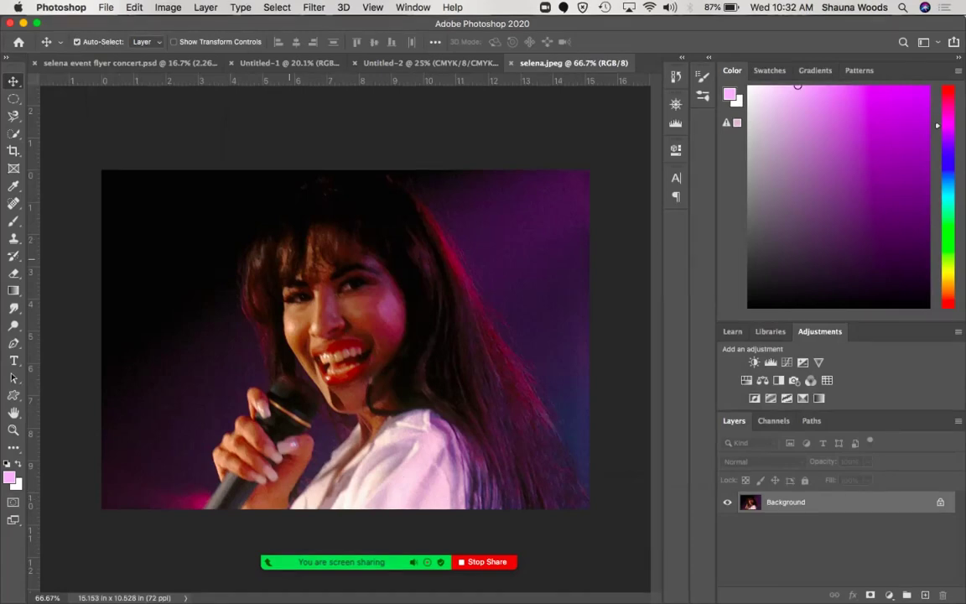
click(436, 64)
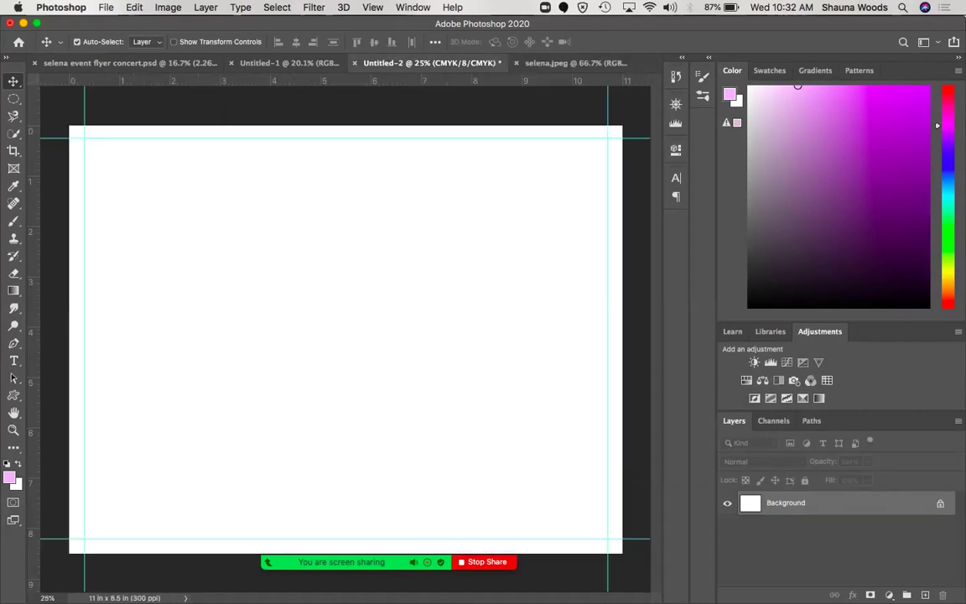
click(106, 8)
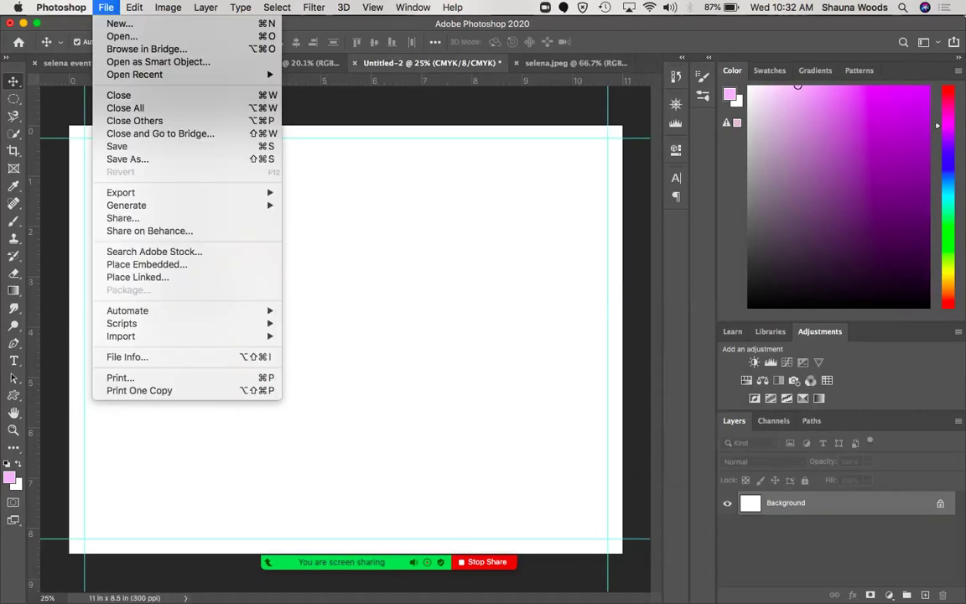
mouse_move(167, 8)
mouse_move(105, 7)
Switch to Chrome and search Google Images for "selena" in a new tab.
click(565, 599)
click(518, 581)
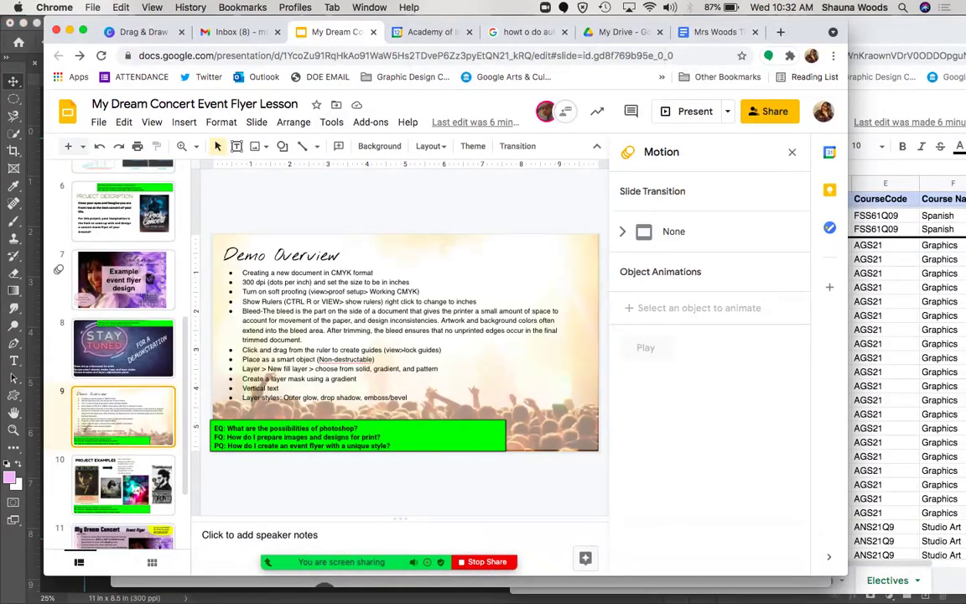
click(780, 32)
text(google images)
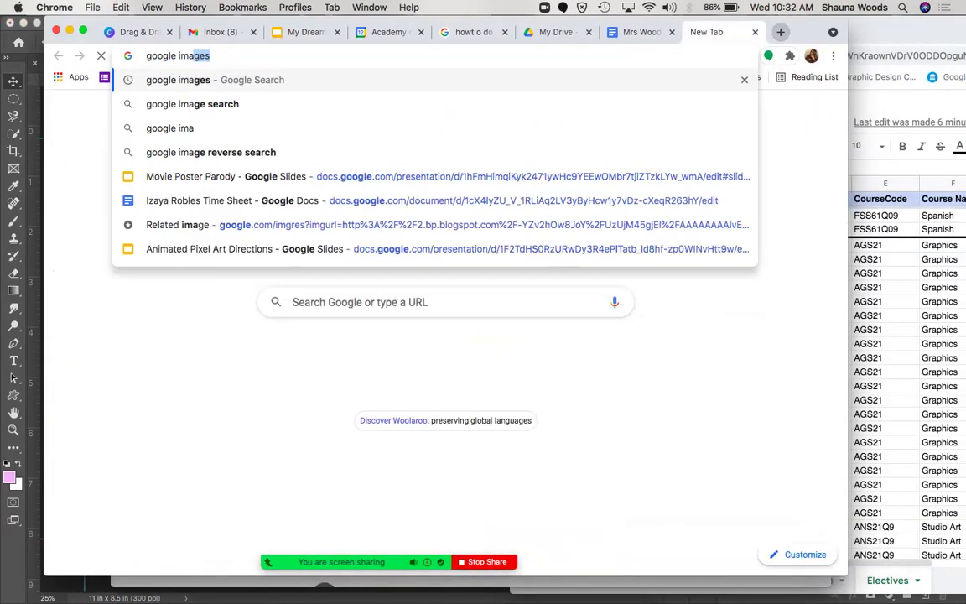
key(Return)
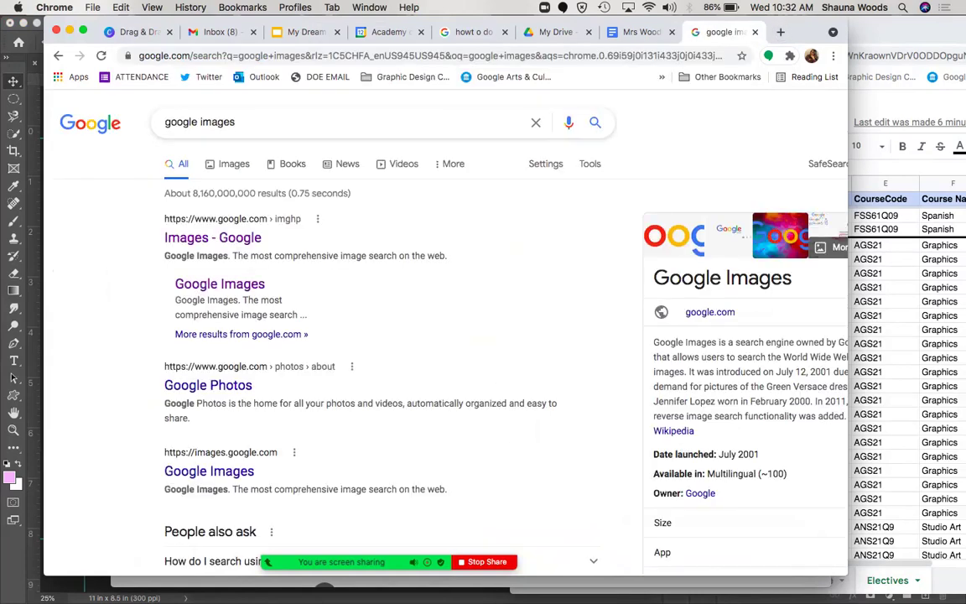
click(234, 163)
triple_click(233, 119)
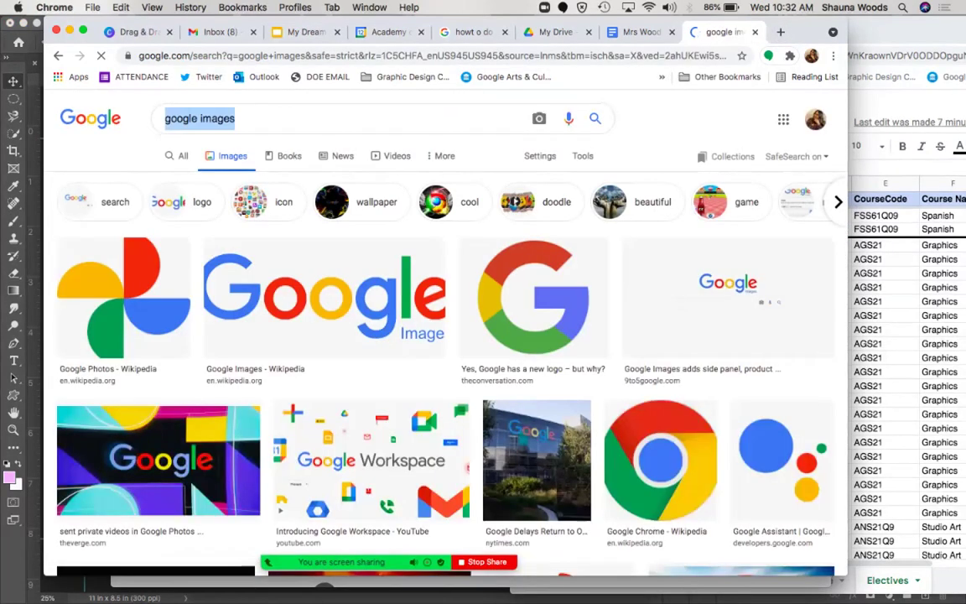
text(selena)
key(Return)
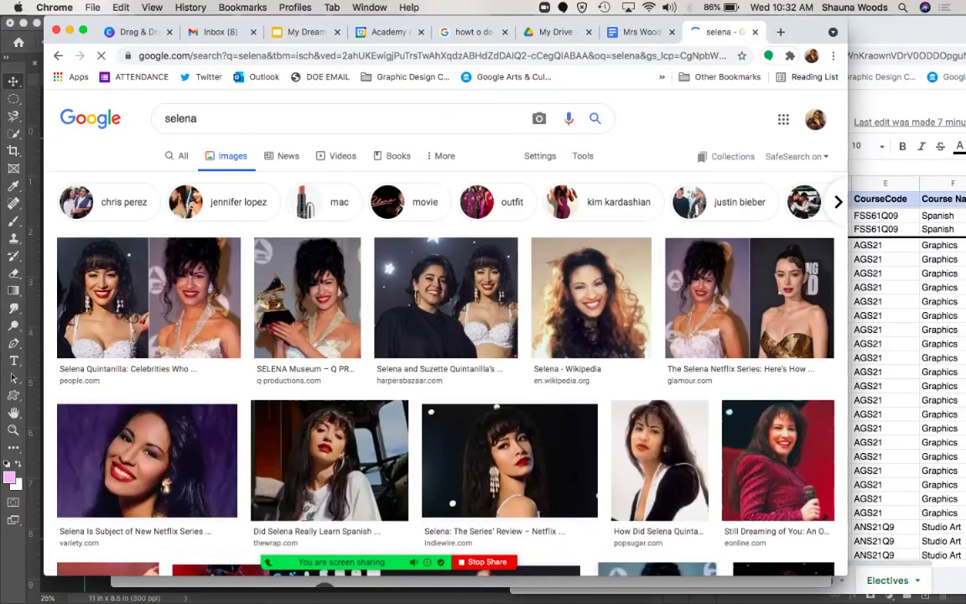
Limit the image results to large size, preview a Selena portrait, and return to Photoshop.
click(583, 156)
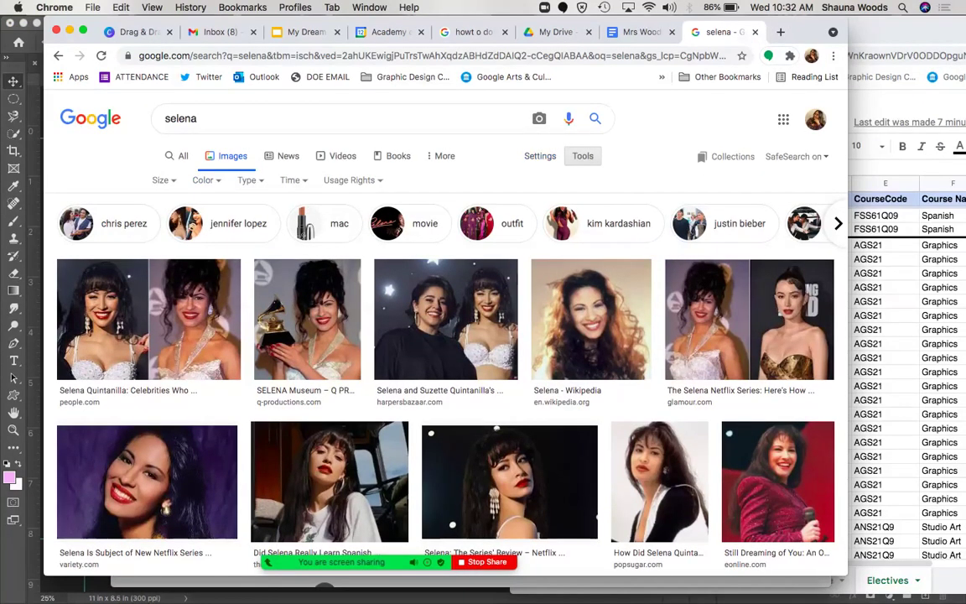
click(160, 181)
click(166, 225)
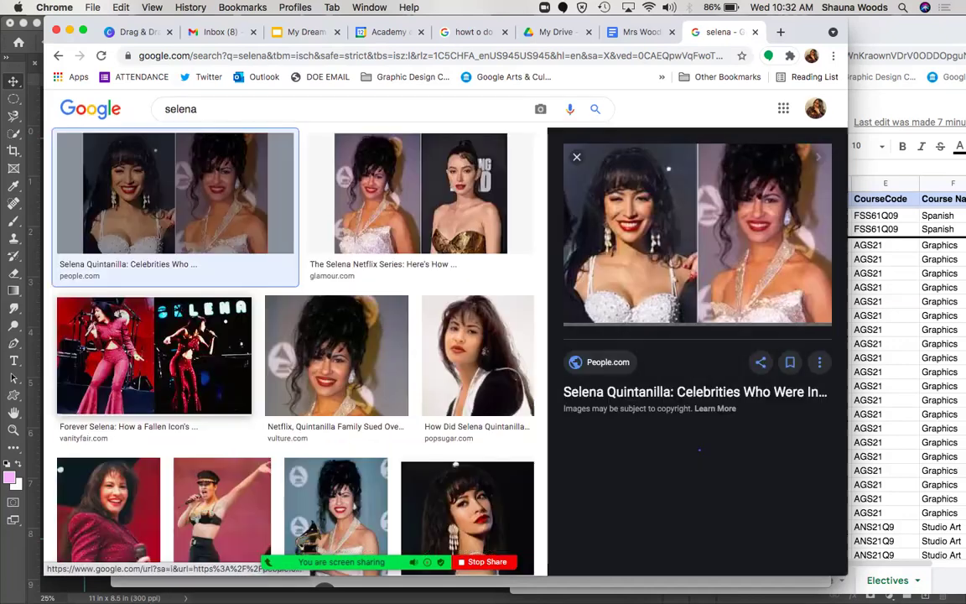
click(142, 319)
click(336, 356)
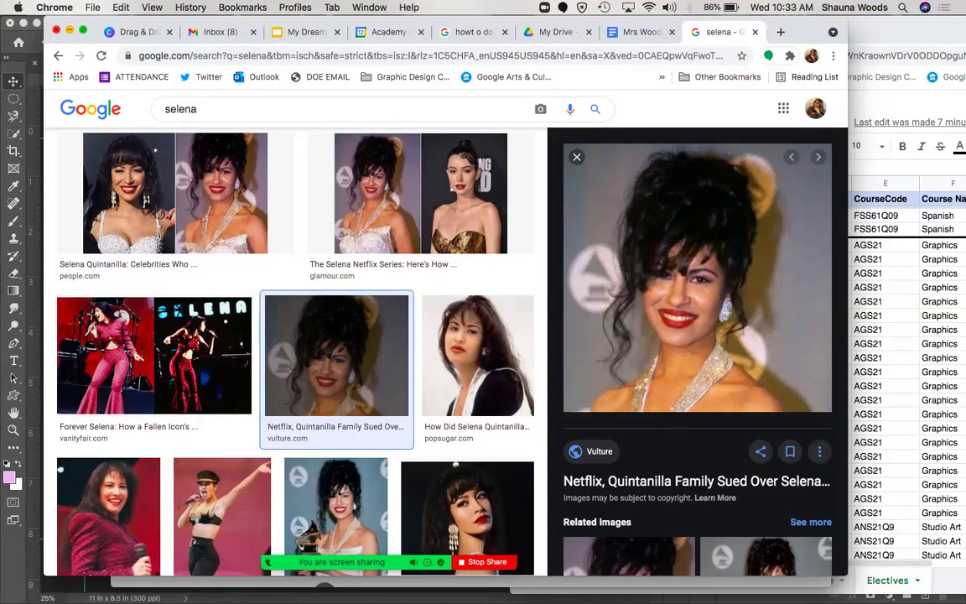
click(70, 29)
click(136, 43)
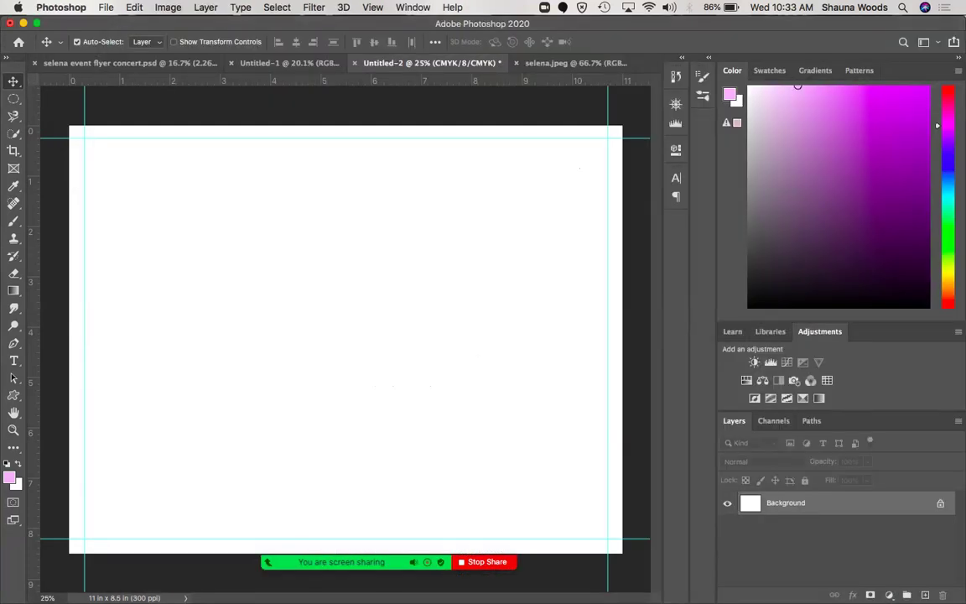
Place selena.jpeg from the Desktop into the flyer as an embedded smart object.
click(105, 7)
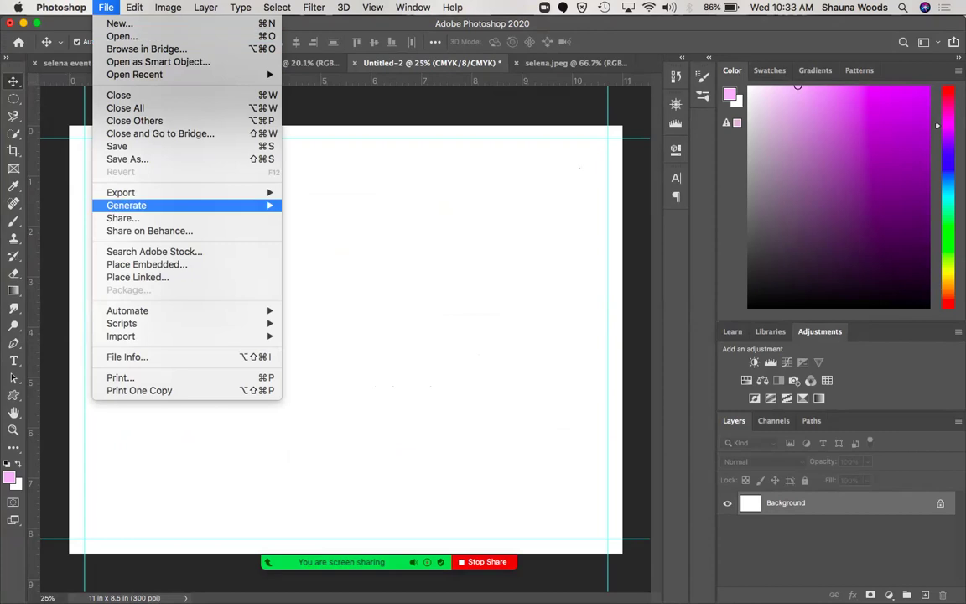
mouse_move(167, 192)
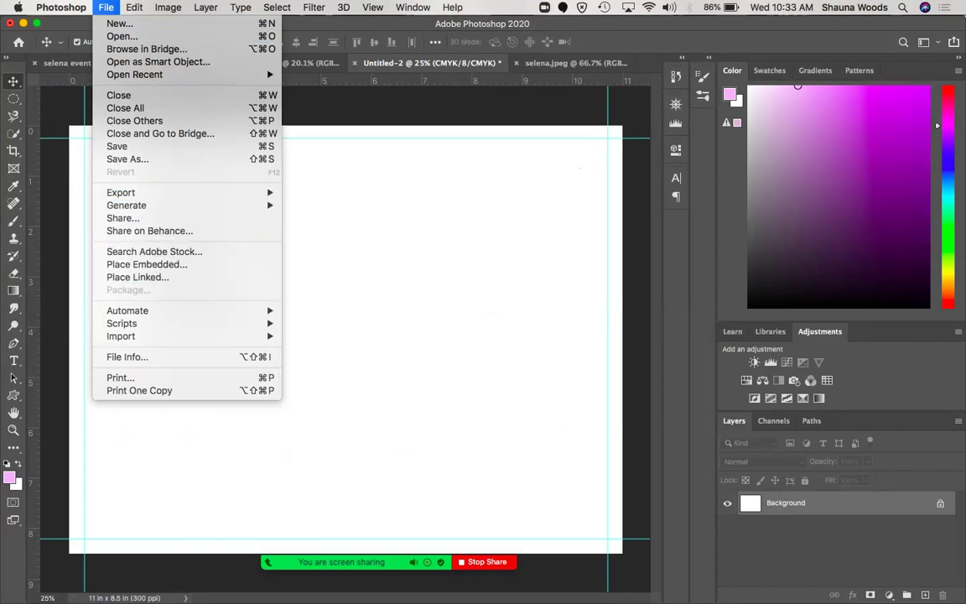
click(143, 264)
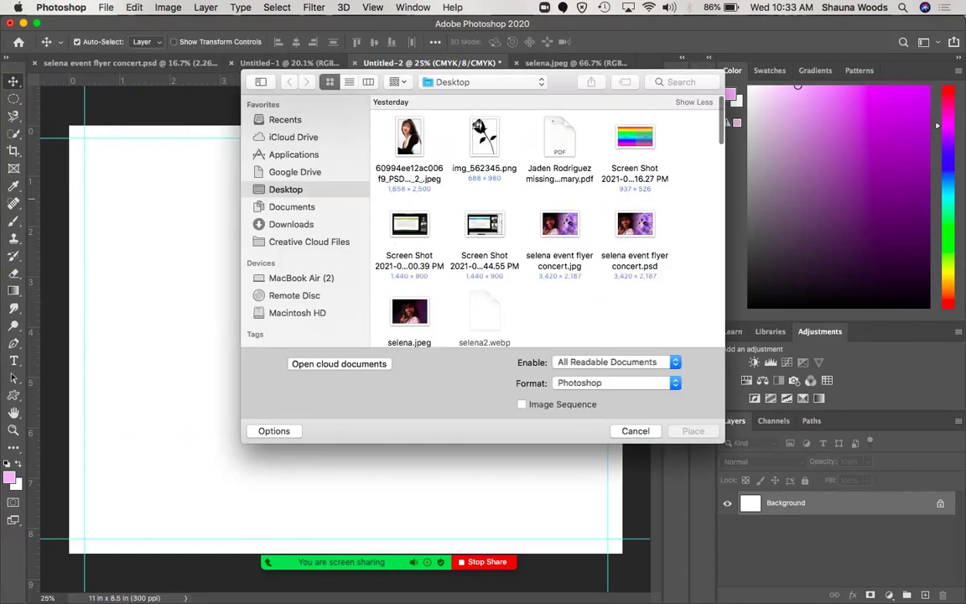
click(409, 316)
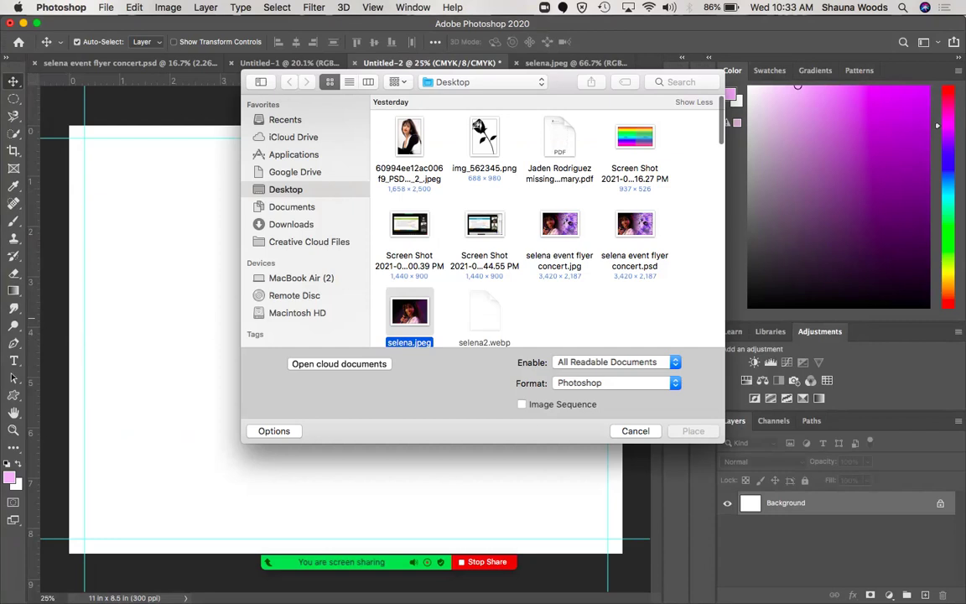
double_click(409, 316)
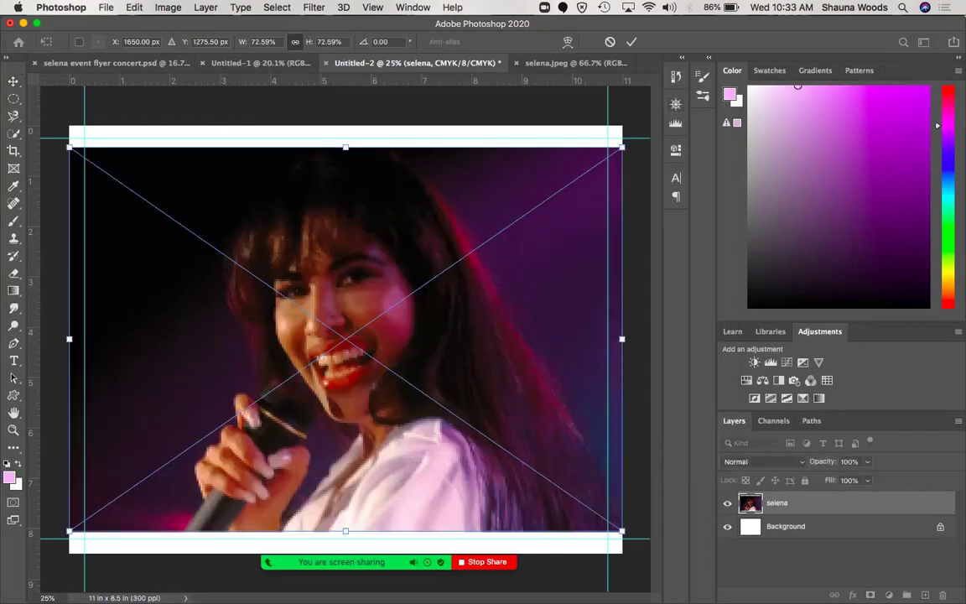
Enlarge the placed photo proportionally to cover the full page height and shift it left until its right edge sits at about 9 inches.
drag(621, 147, 643, 131)
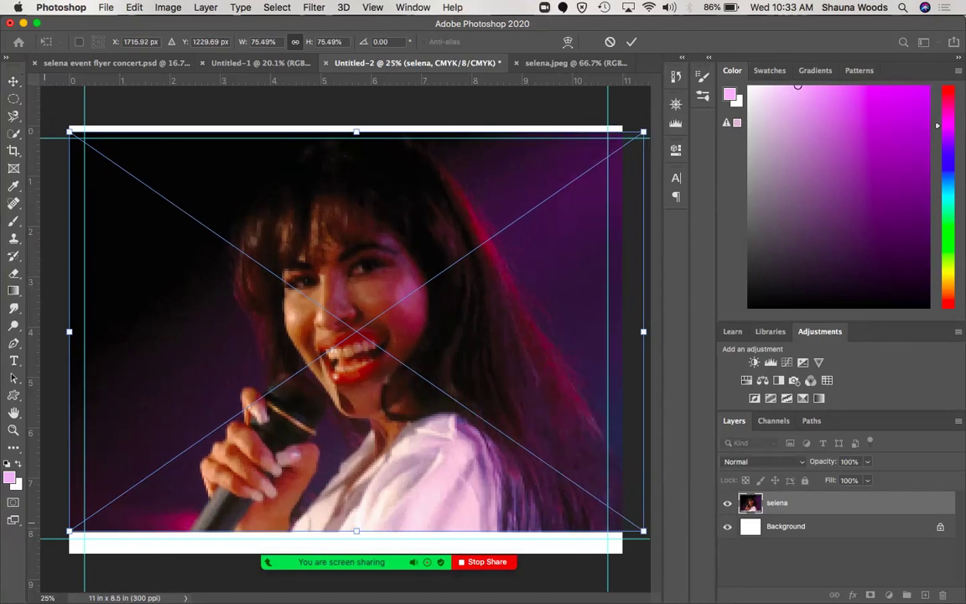
drag(69, 531, 41, 553)
drag(446, 305, 318, 301)
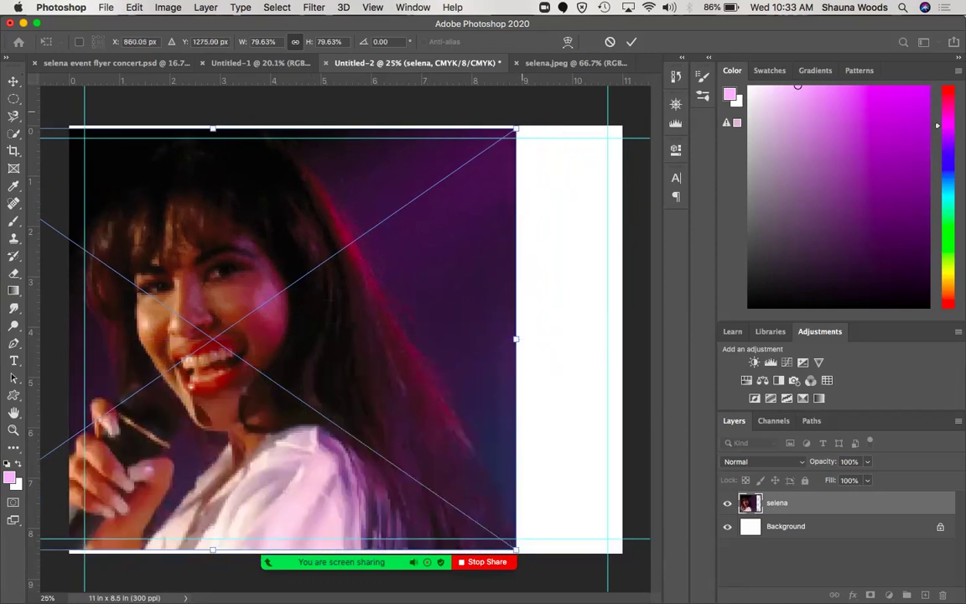
drag(515, 129, 524, 123)
drag(382, 221, 362, 222)
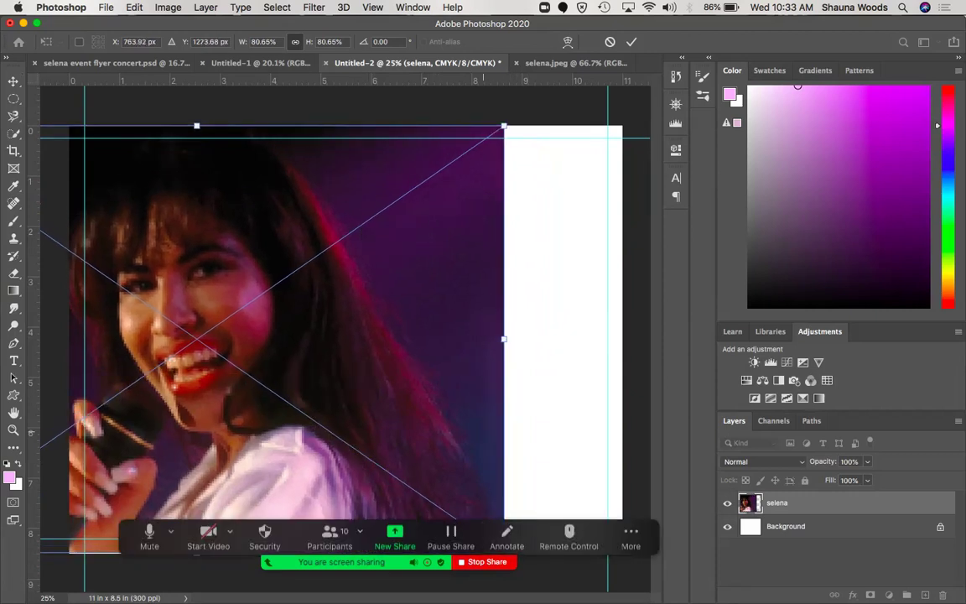
drag(365, 444, 374, 444)
drag(513, 126, 522, 119)
drag(456, 178, 460, 156)
key(Return)
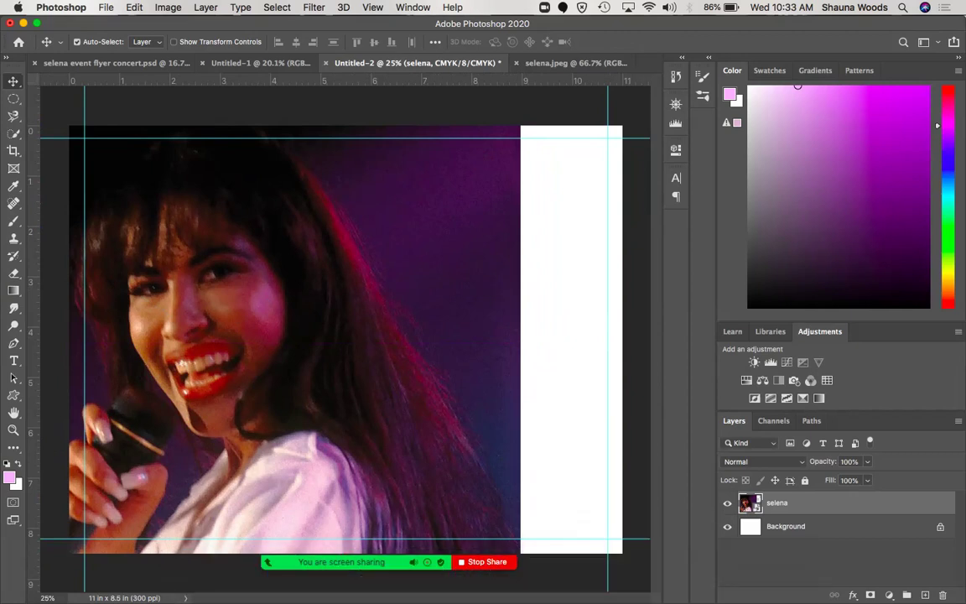
Deselect all layers and add a new pattern fill layer above the selena photo.
click(826, 561)
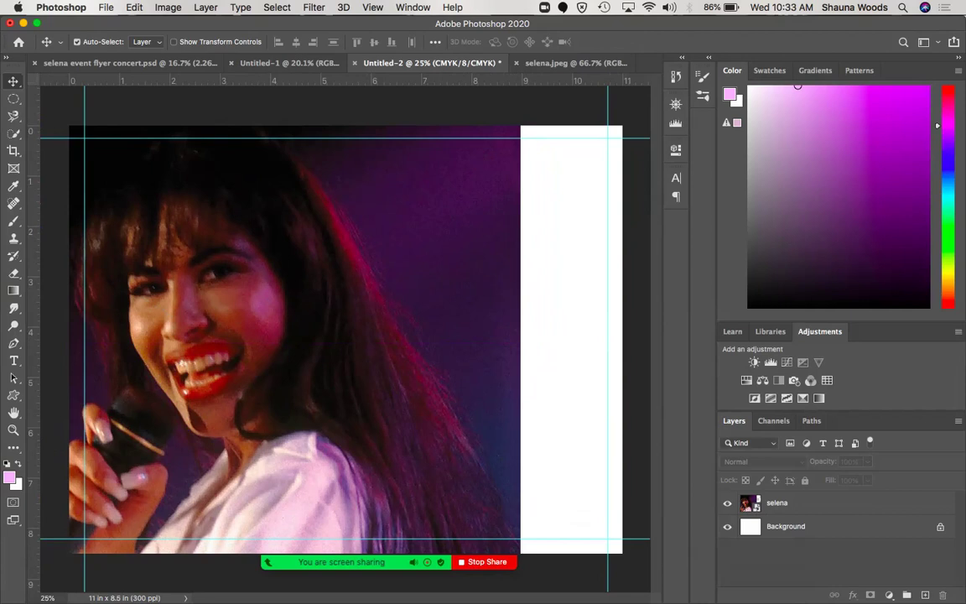
click(206, 7)
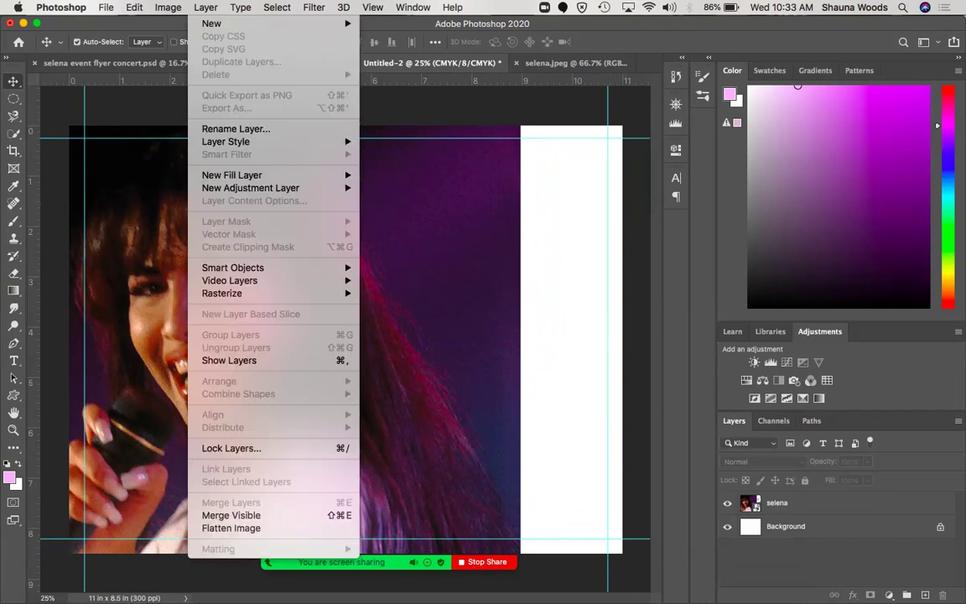
mouse_move(217, 24)
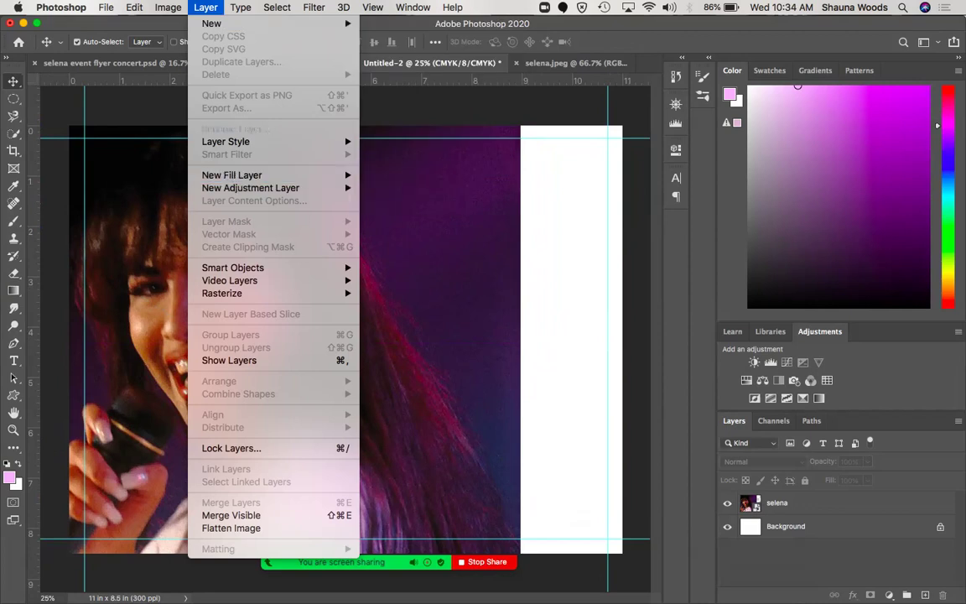
mouse_move(243, 174)
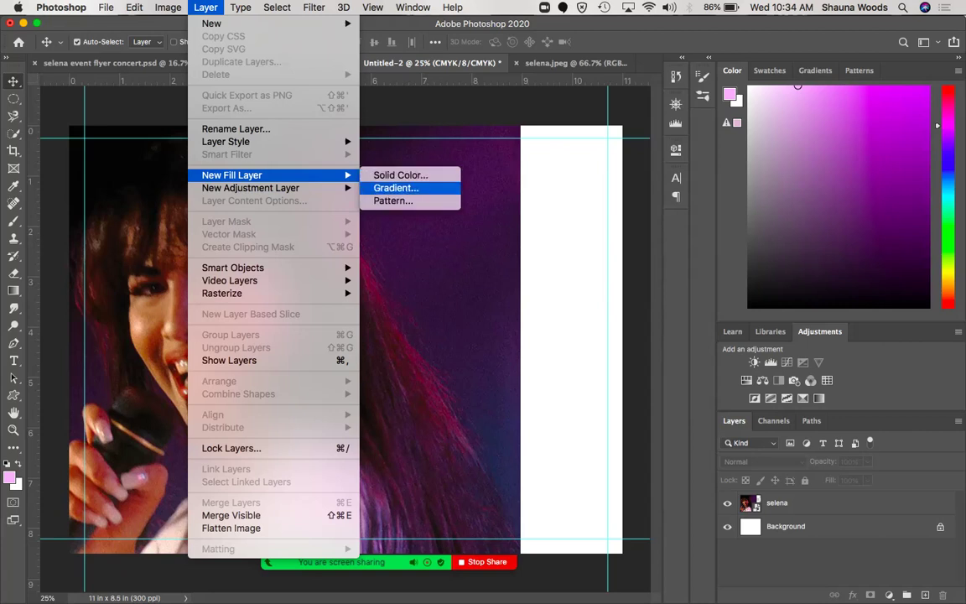
click(393, 200)
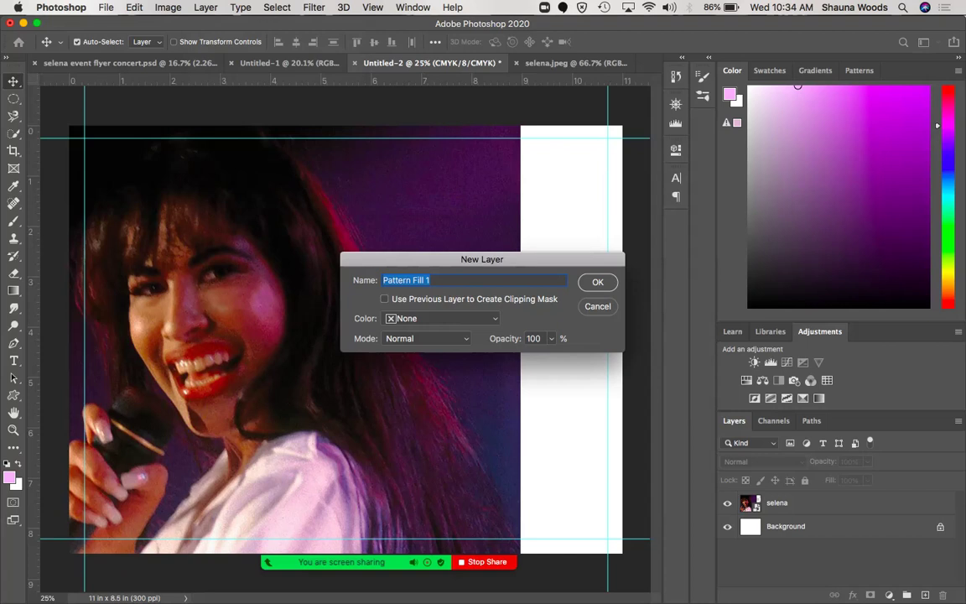
key(Return)
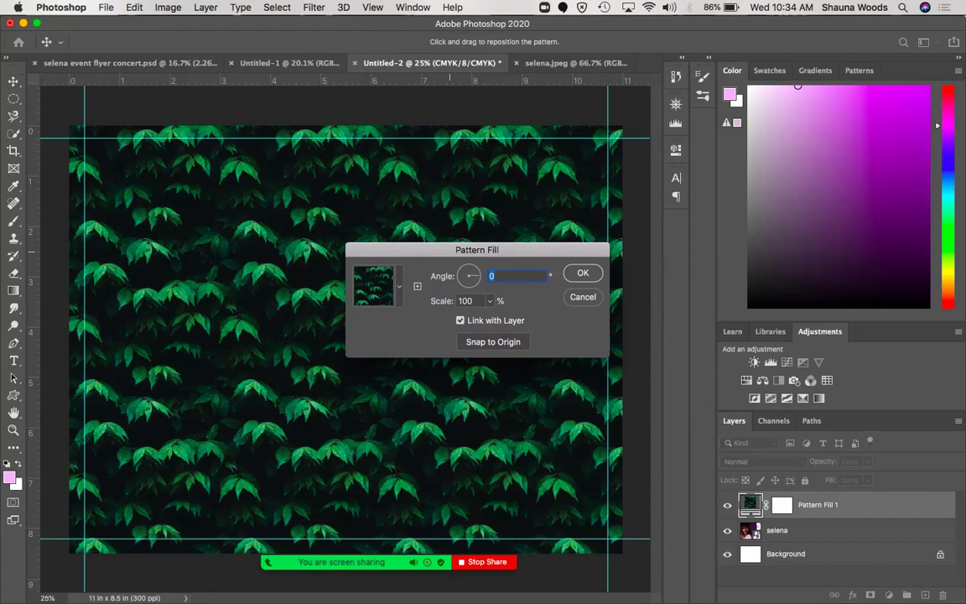
Try out several black-and-white grain patterns from the Texture Fill 2 group of Legacy Patterns.
click(399, 288)
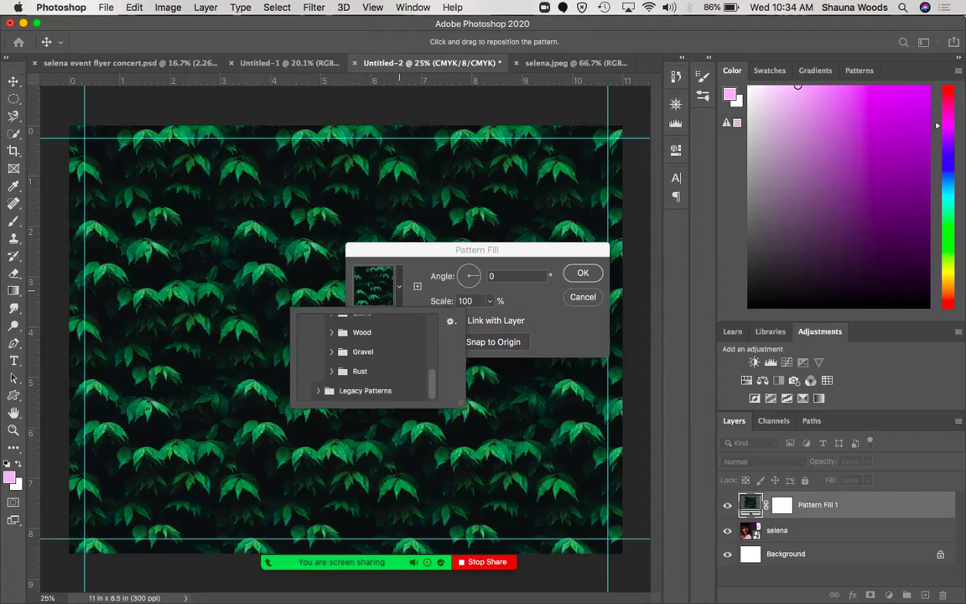
click(319, 391)
scroll(373, 356, down, 5)
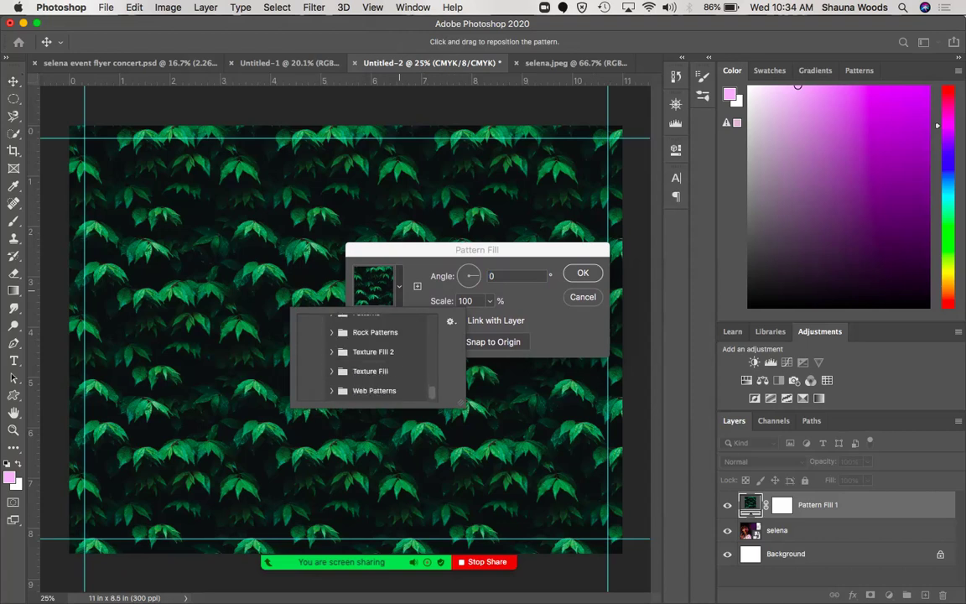
click(332, 352)
scroll(391, 345, down, 4)
click(391, 343)
scroll(392, 343, down, 2)
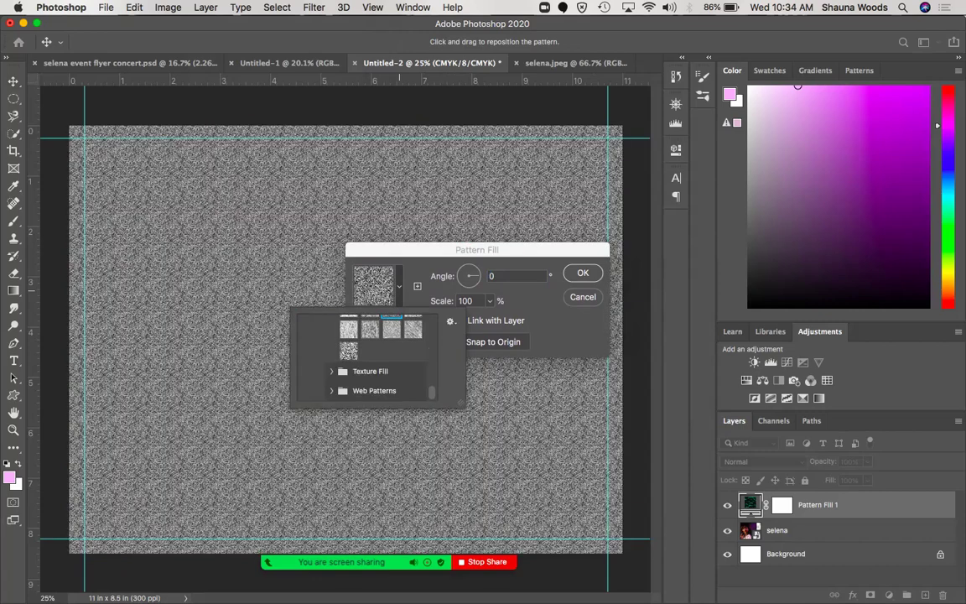
click(349, 351)
click(369, 391)
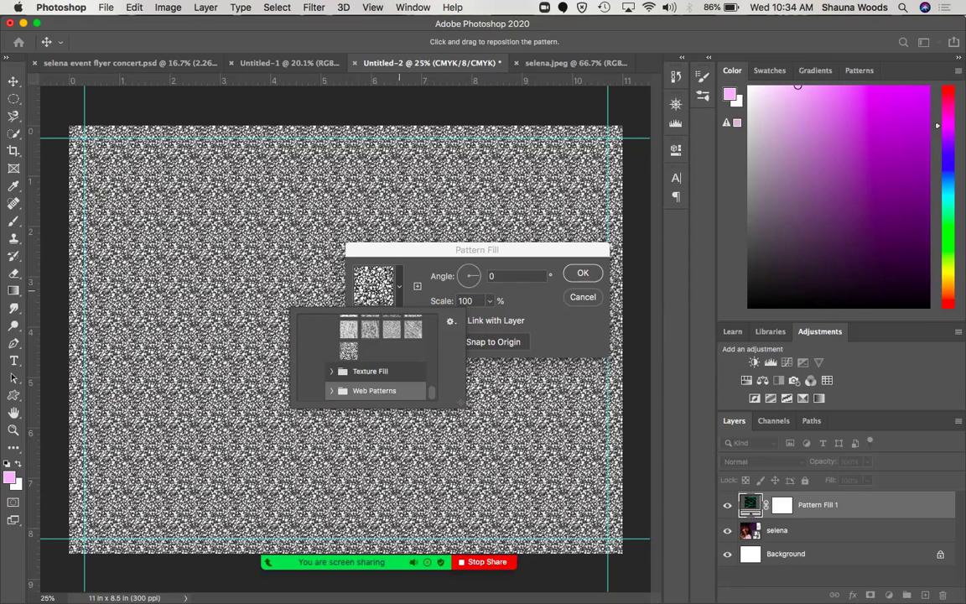
scroll(378, 356, up, 2)
click(349, 346)
scroll(349, 346, up, 15)
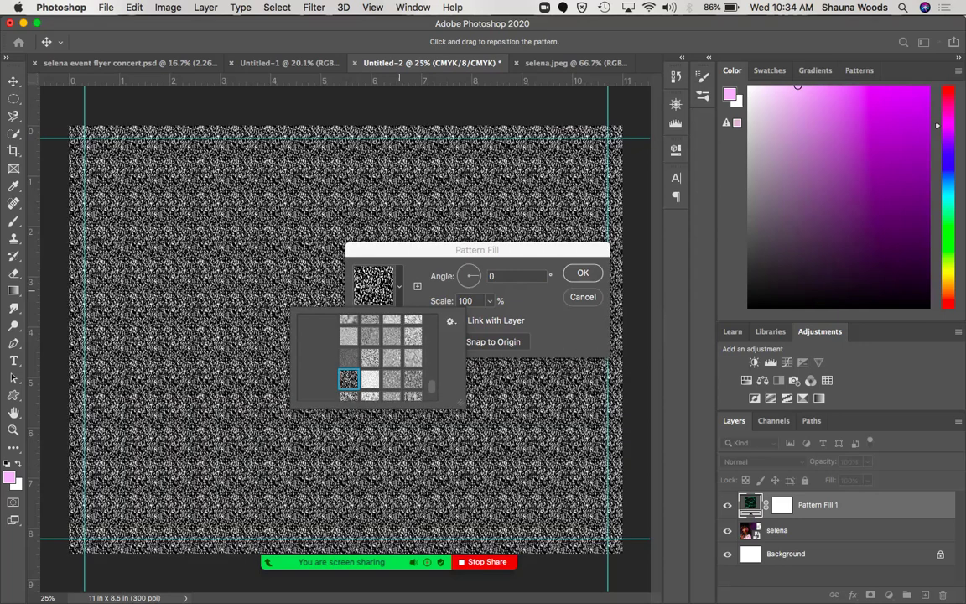
Compare the three Water patterns and choose the third, light blue rippling one for the fill.
click(322, 383)
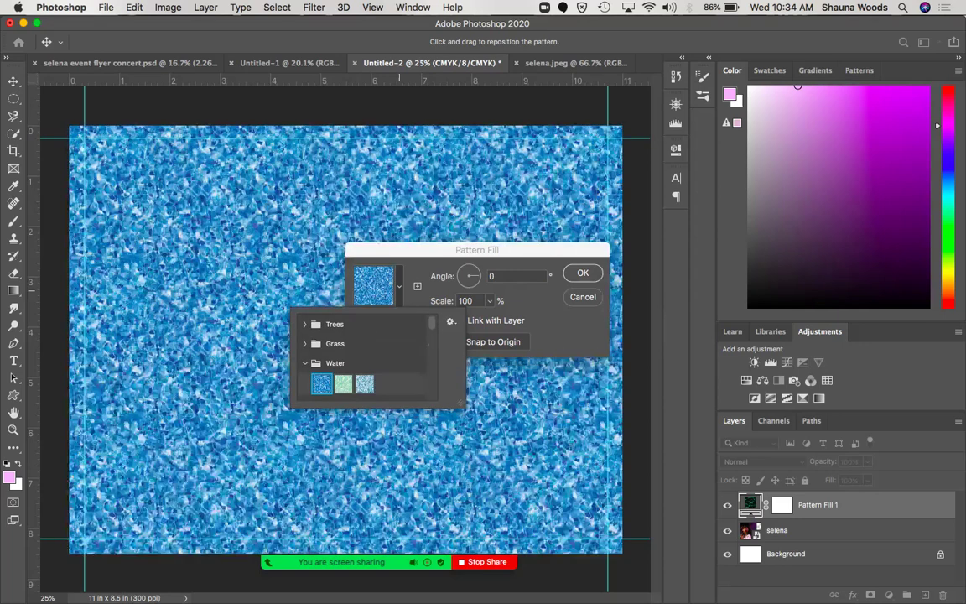
click(343, 383)
click(365, 383)
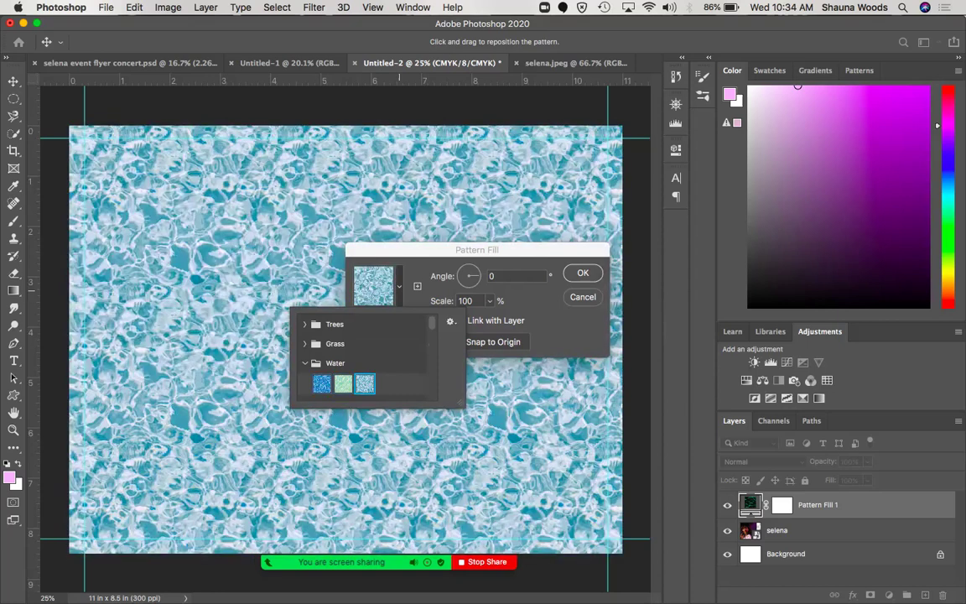
click(343, 383)
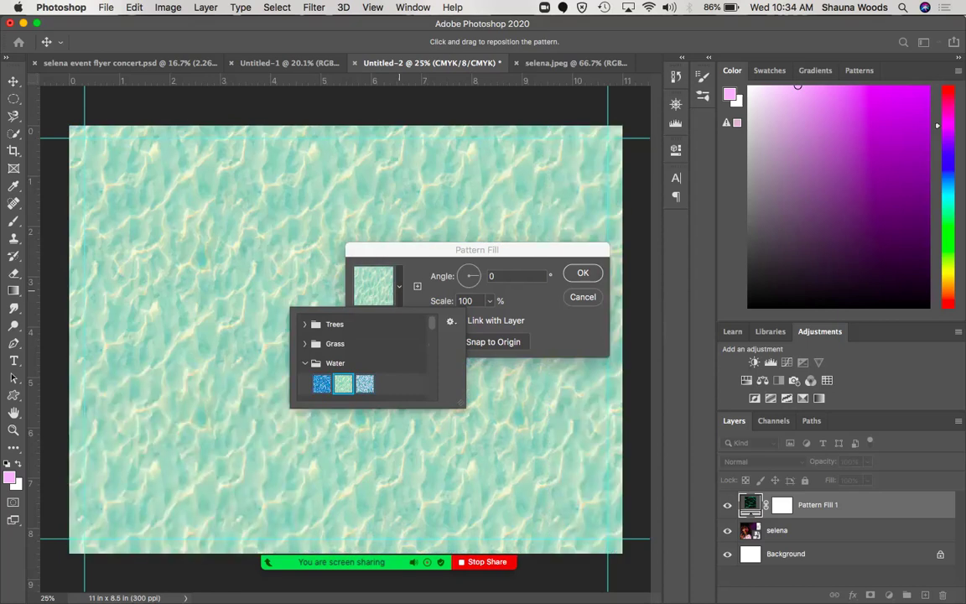
click(365, 383)
key(Return)
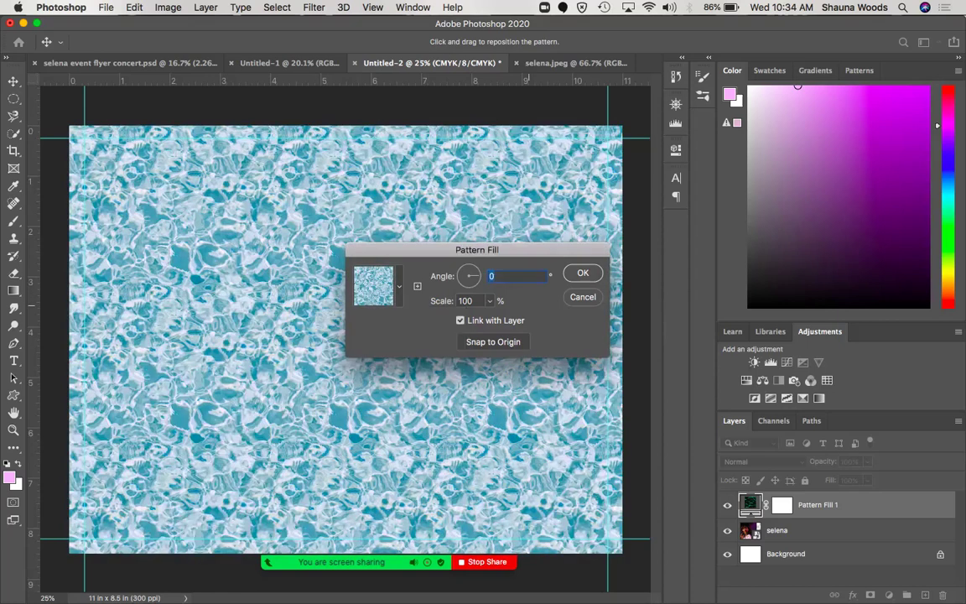
Scale the water pattern to 682% and move the selena photo layer above the pattern fill.
click(491, 300)
drag(489, 318, 524, 318)
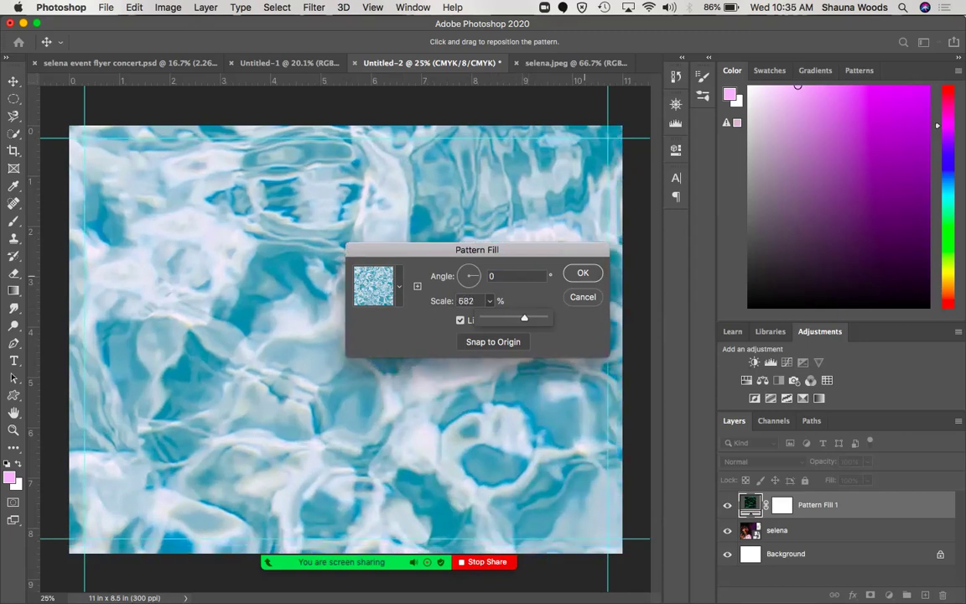
click(584, 274)
click(585, 274)
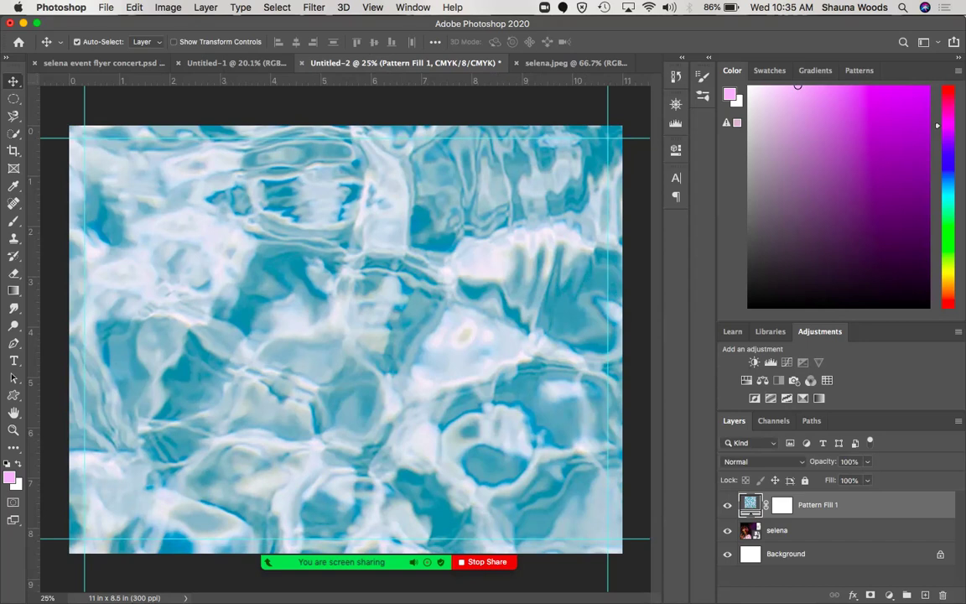
drag(777, 530, 777, 496)
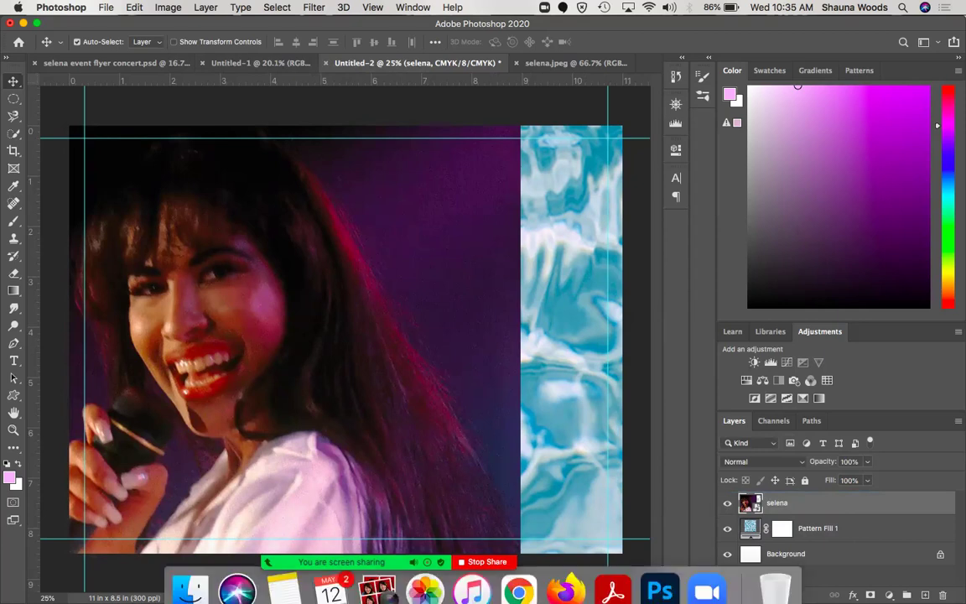
Activate the Gradient tool with the selena photo layer selected.
mouse_move(353, 563)
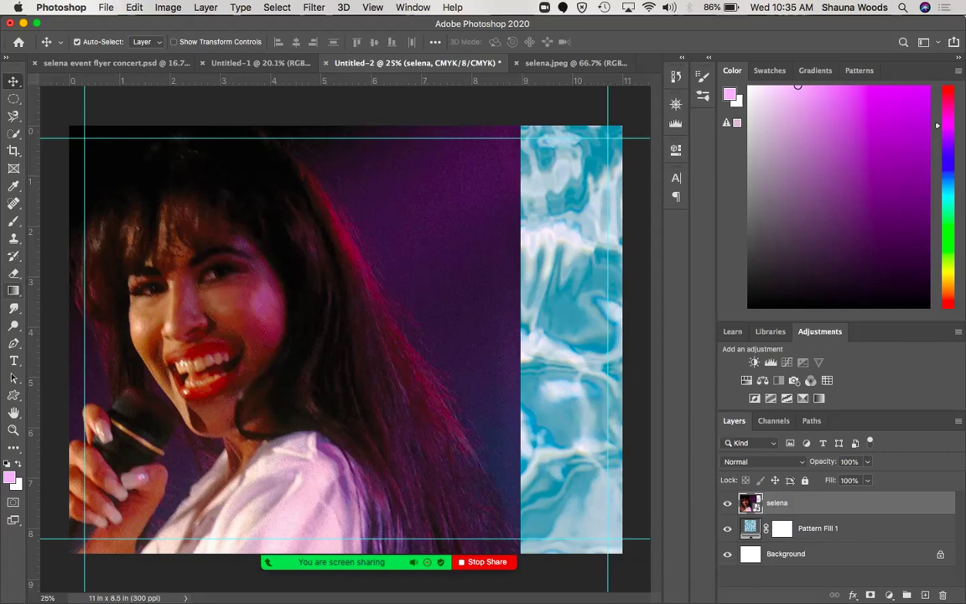
click(13, 290)
right_click(14, 290)
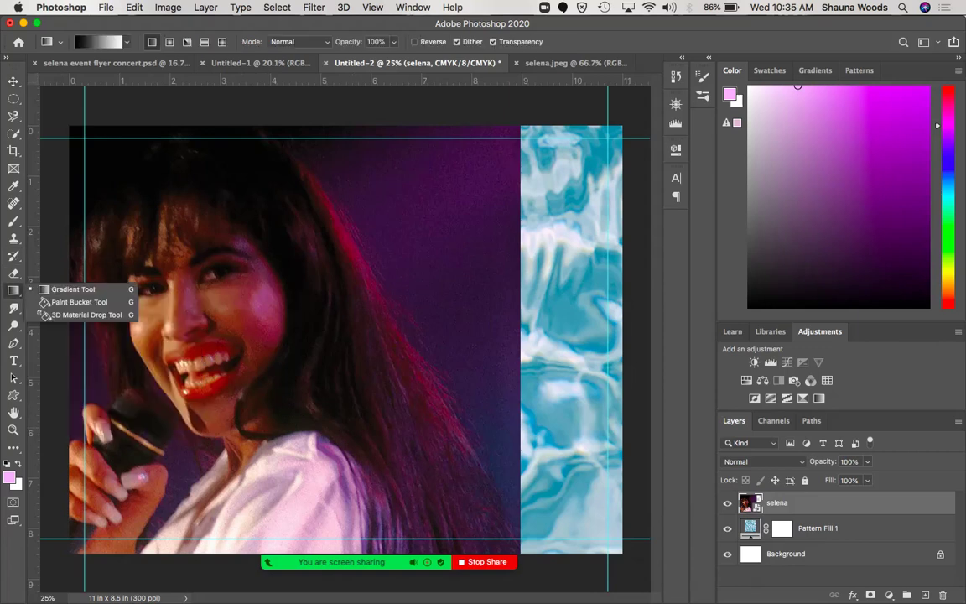
click(73, 289)
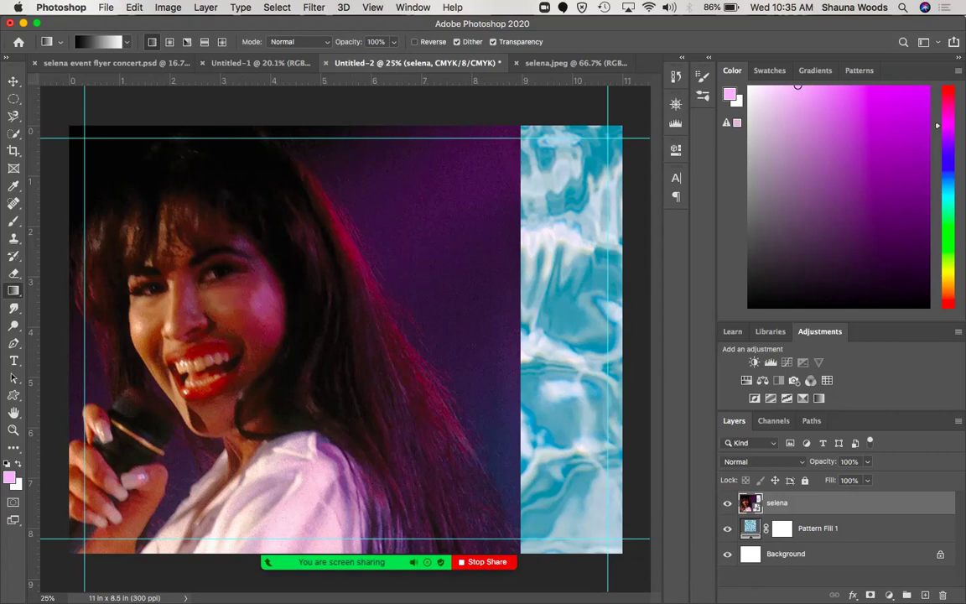
right_click(13, 291)
click(73, 290)
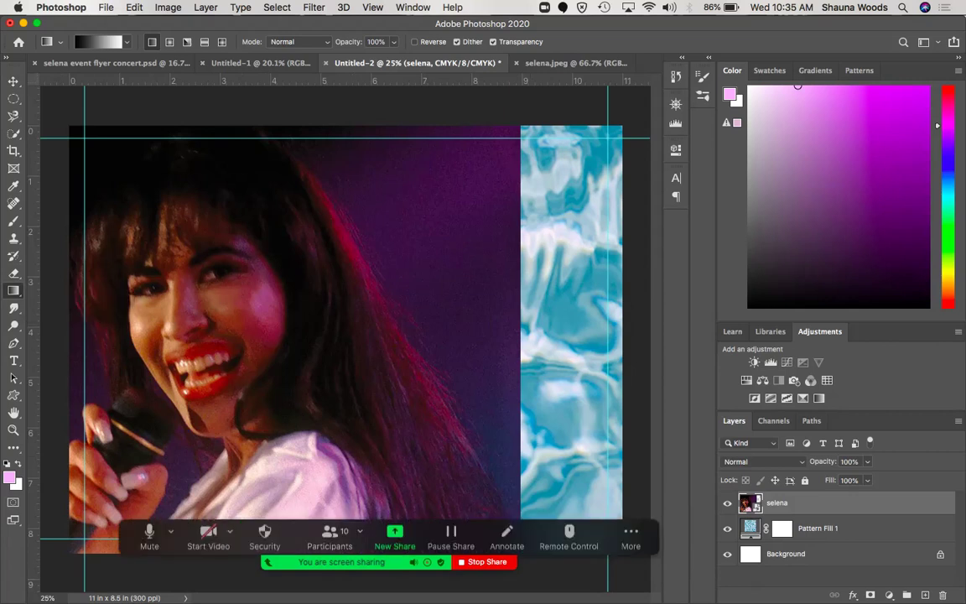
Try the black-to-white preset from the Basics gradients on the selena layer, then undo the resulting gradient fill.
click(816, 70)
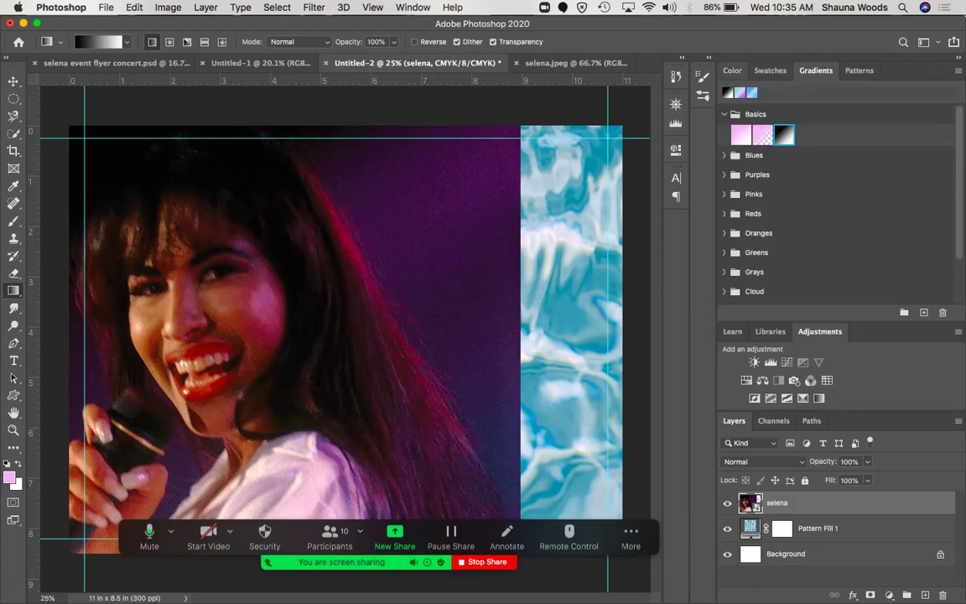
click(784, 135)
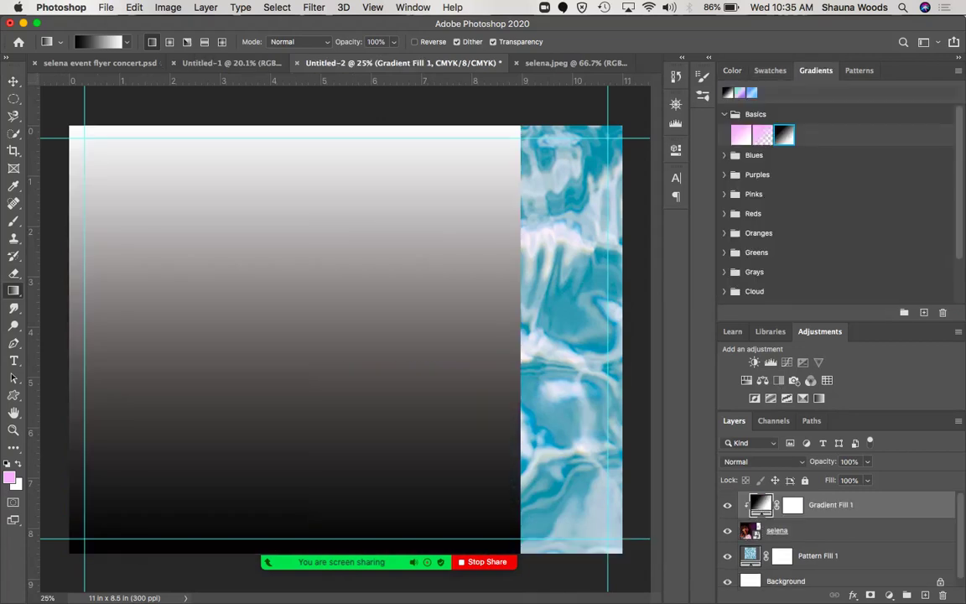
key(super+z)
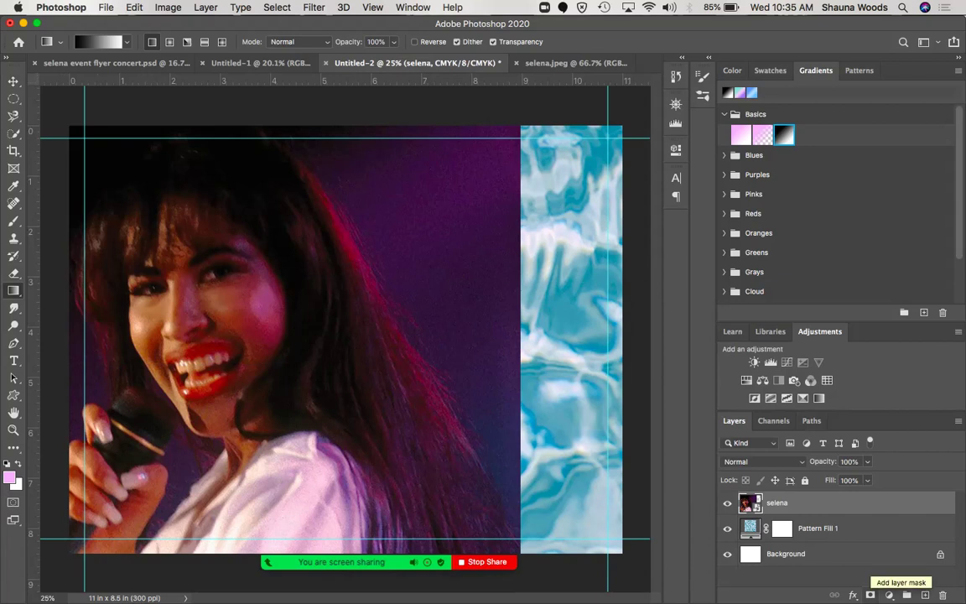
Add a layer mask to the selena photo and draw a black-to-white linear gradient on it from about 8.5 inches to the left page edge.
click(870, 595)
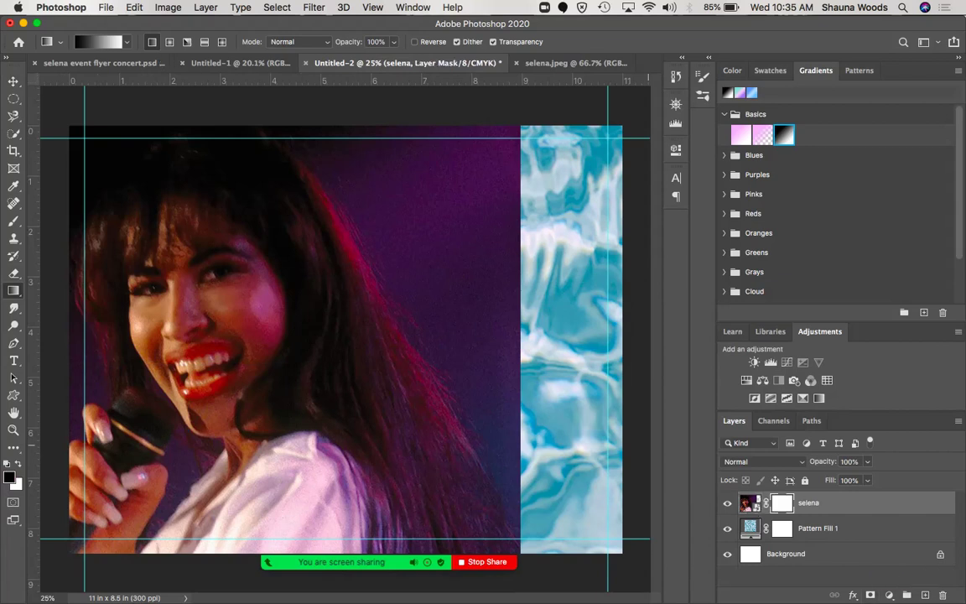
drag(517, 334, 62, 302)
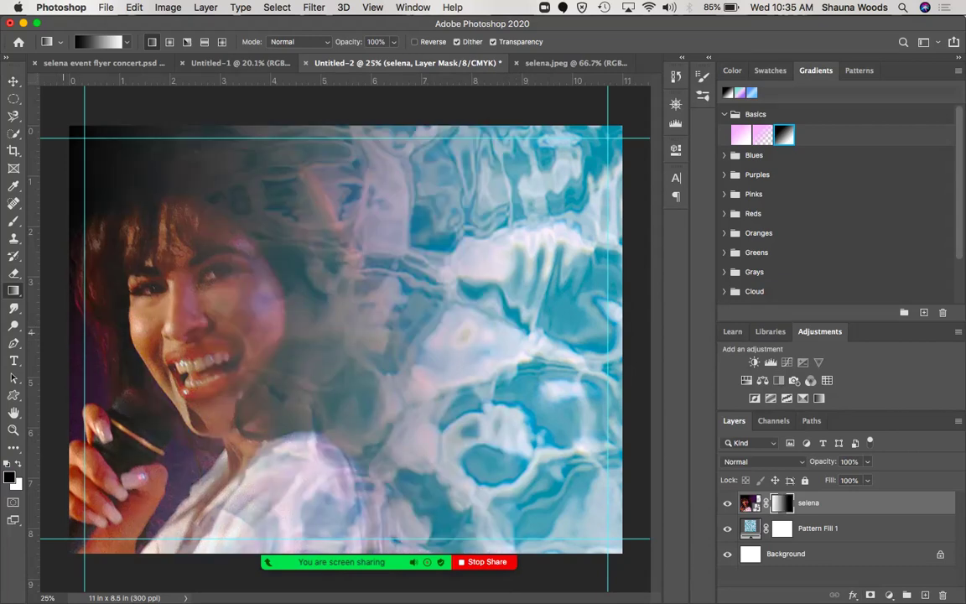
key(super+z)
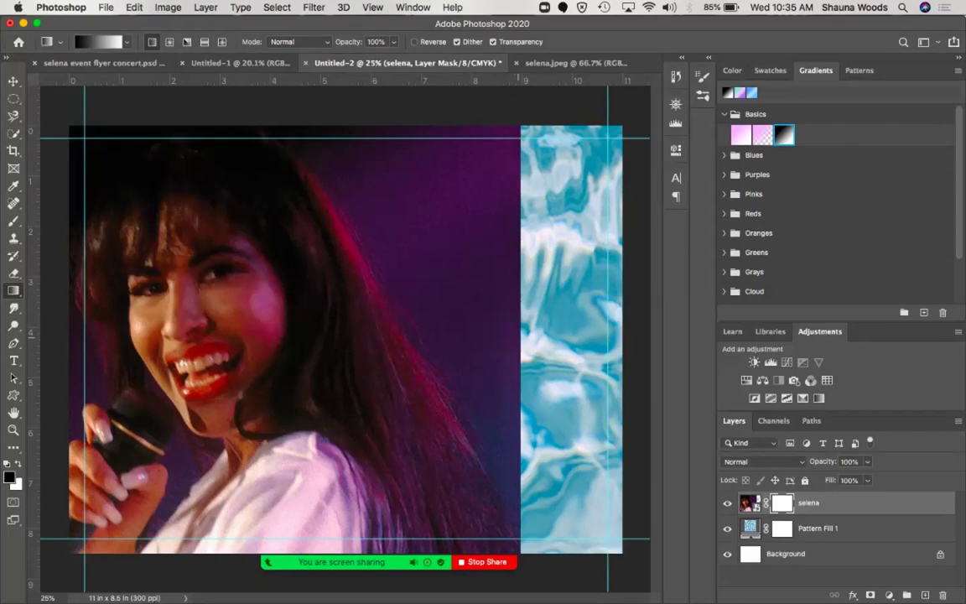
drag(495, 296, 60, 300)
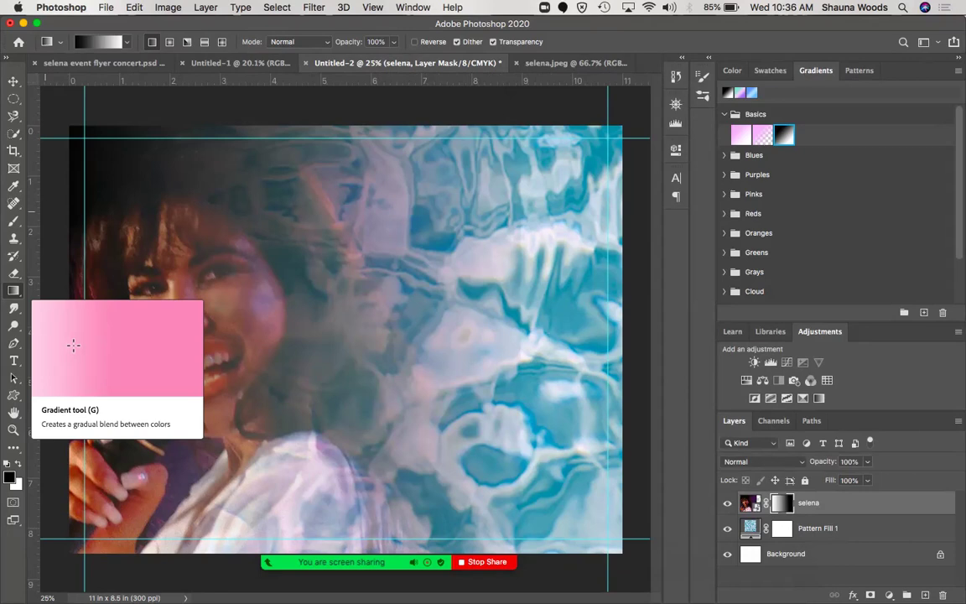
click(126, 41)
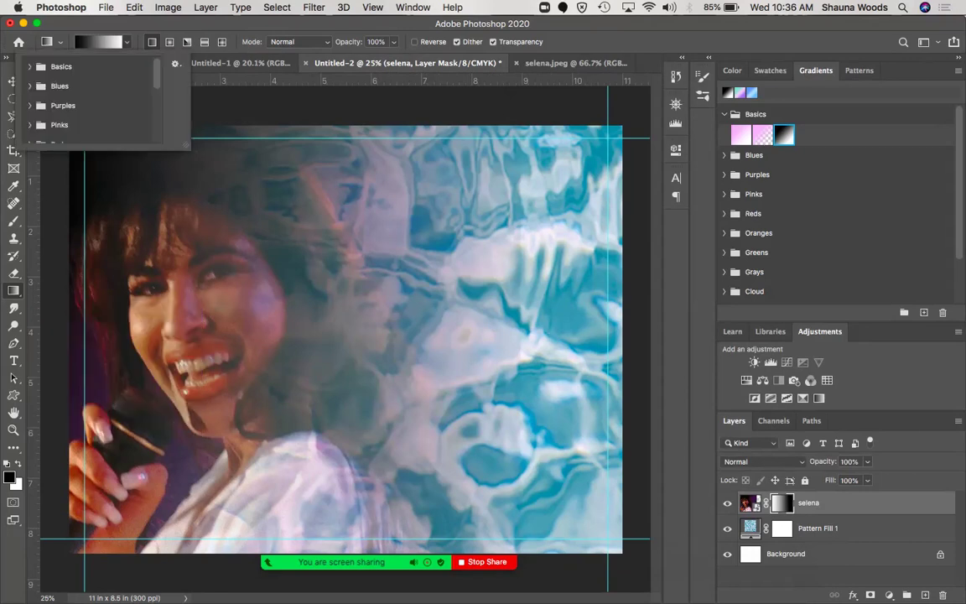
click(127, 41)
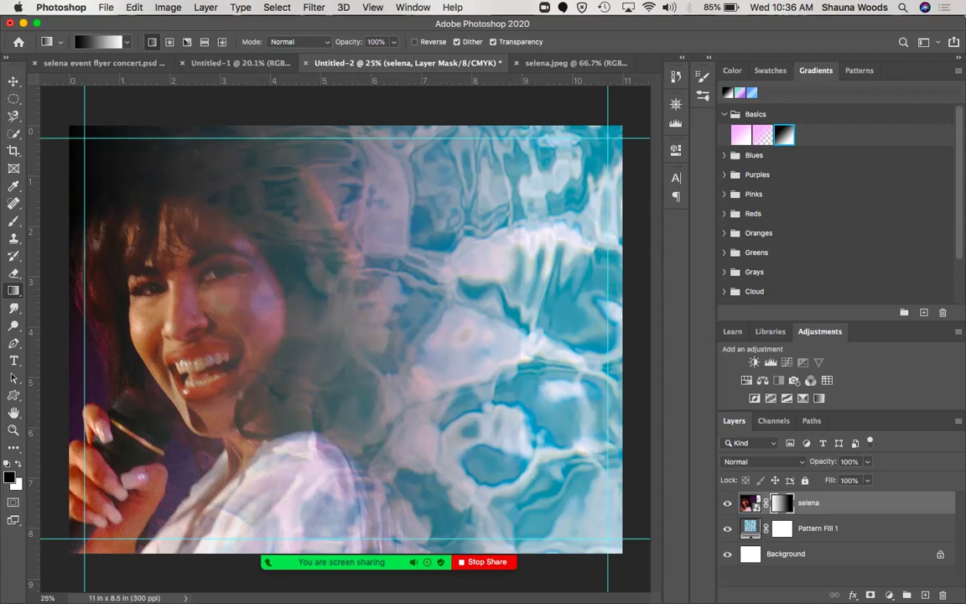
Select the water pattern fill layer and switch to the selena event flyer concert.psd document for reference.
mouse_move(386, 561)
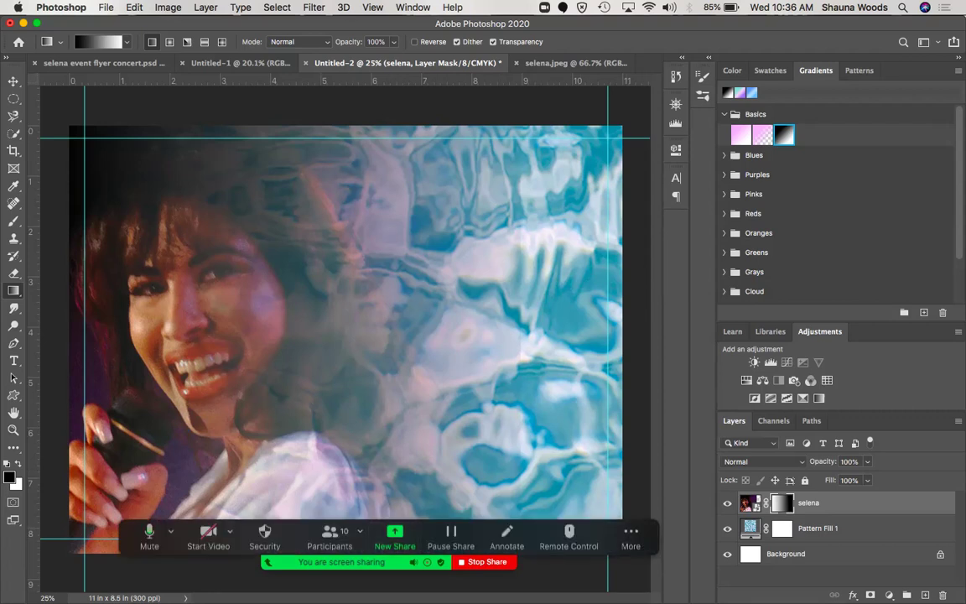
click(830, 575)
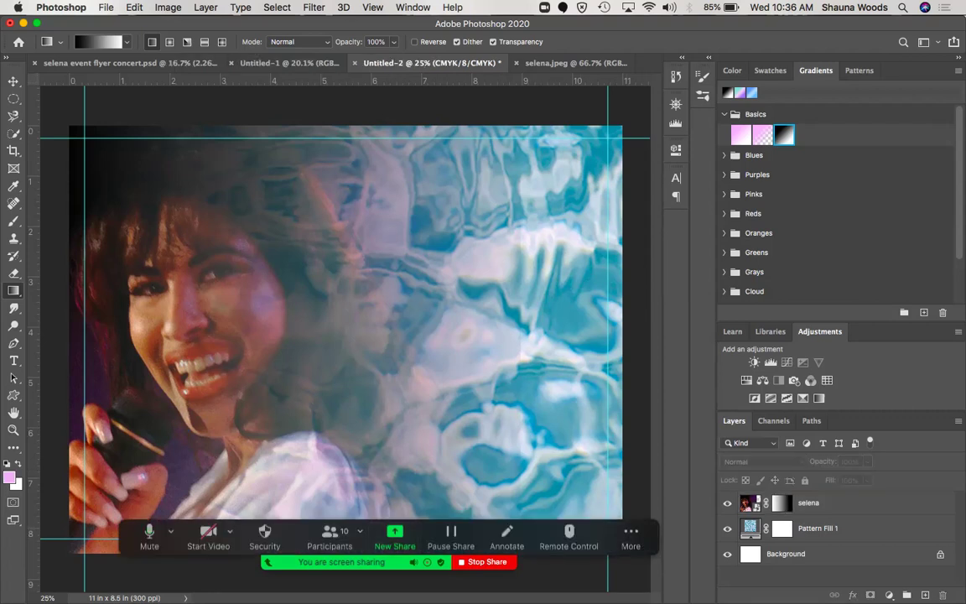
click(826, 529)
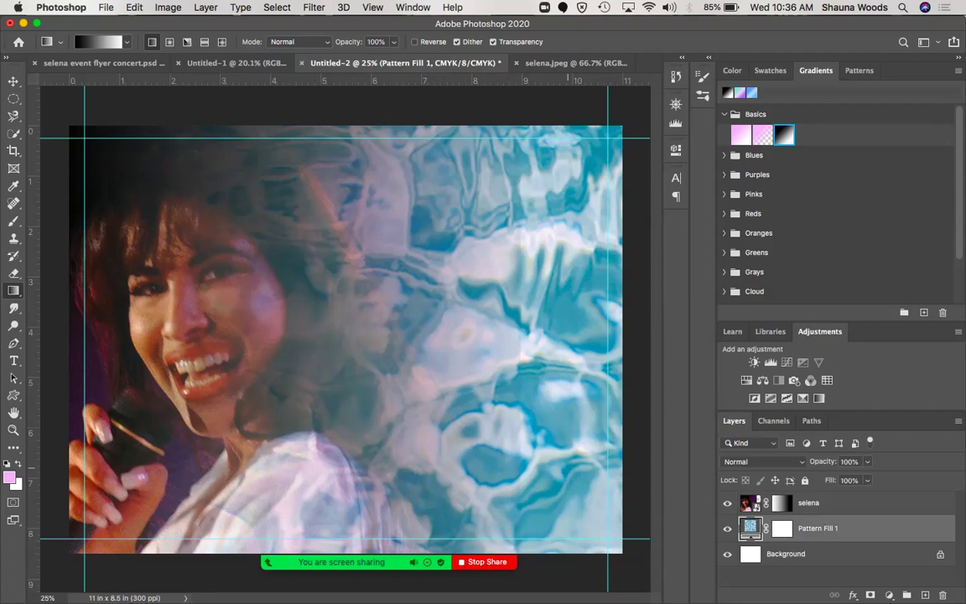
click(100, 63)
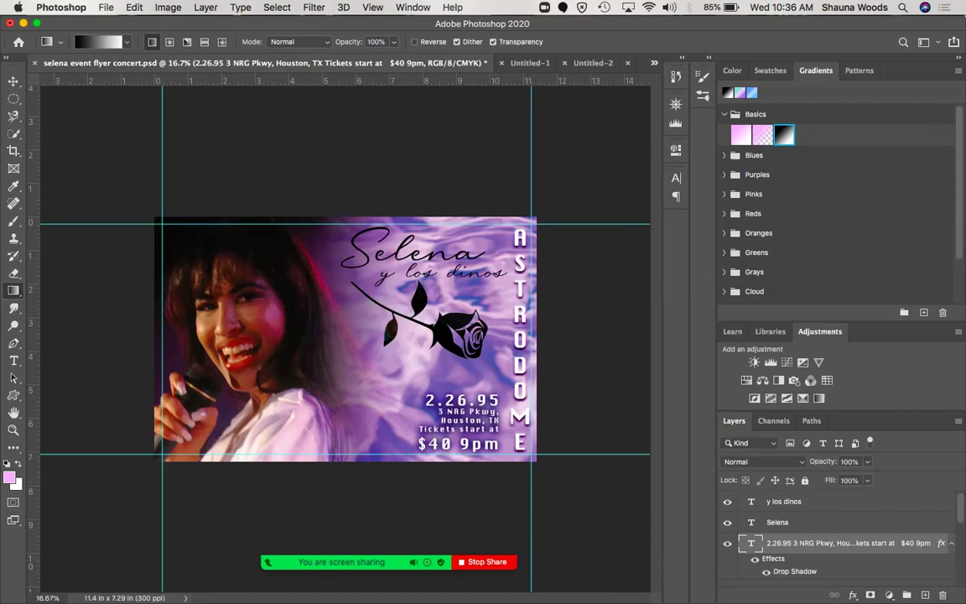
Close the blank Untitled-1 document and switch to the Untitled-2 flyer document.
click(530, 63)
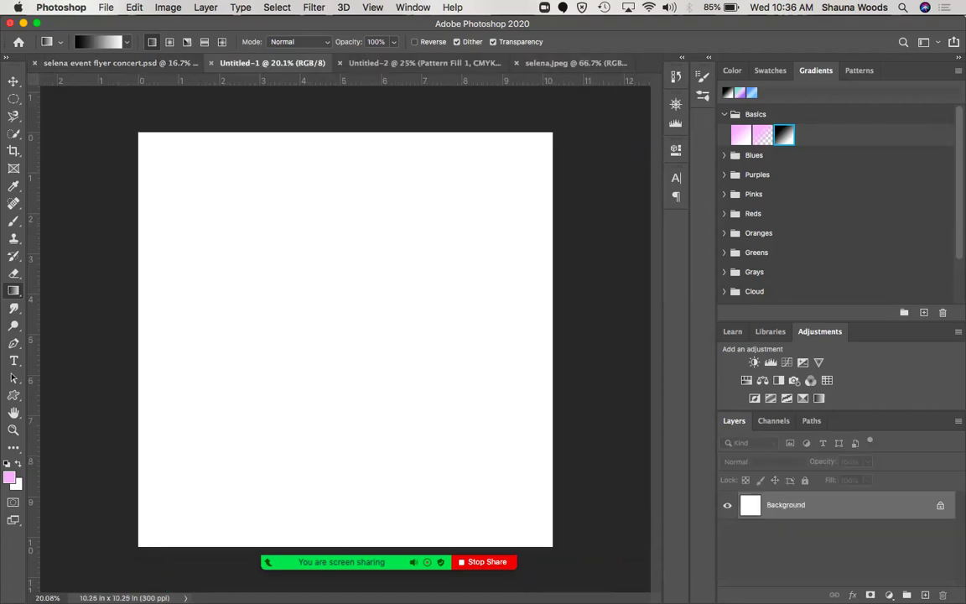
key(ctrl+shift+Tab)
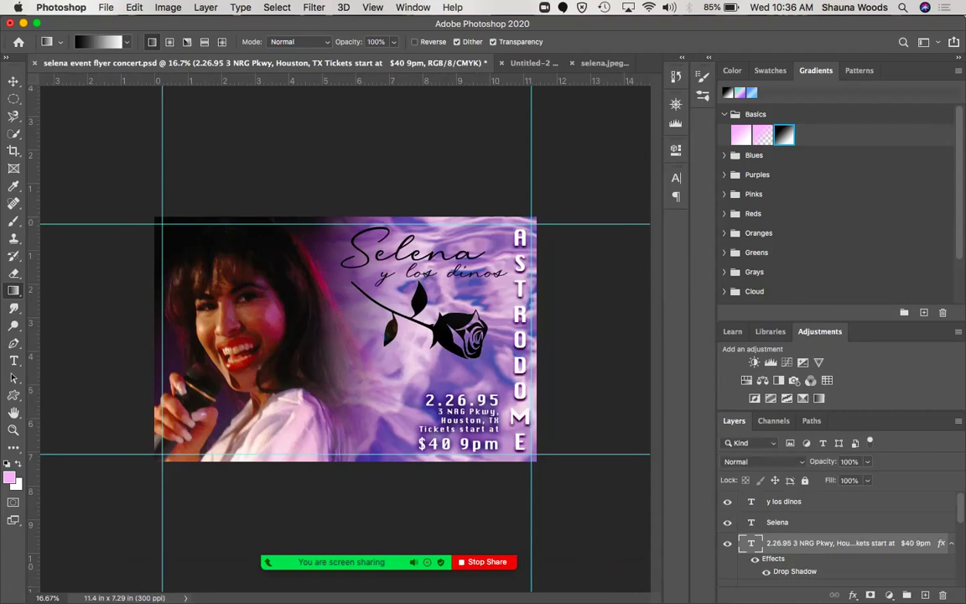
key(ctrl+Tab)
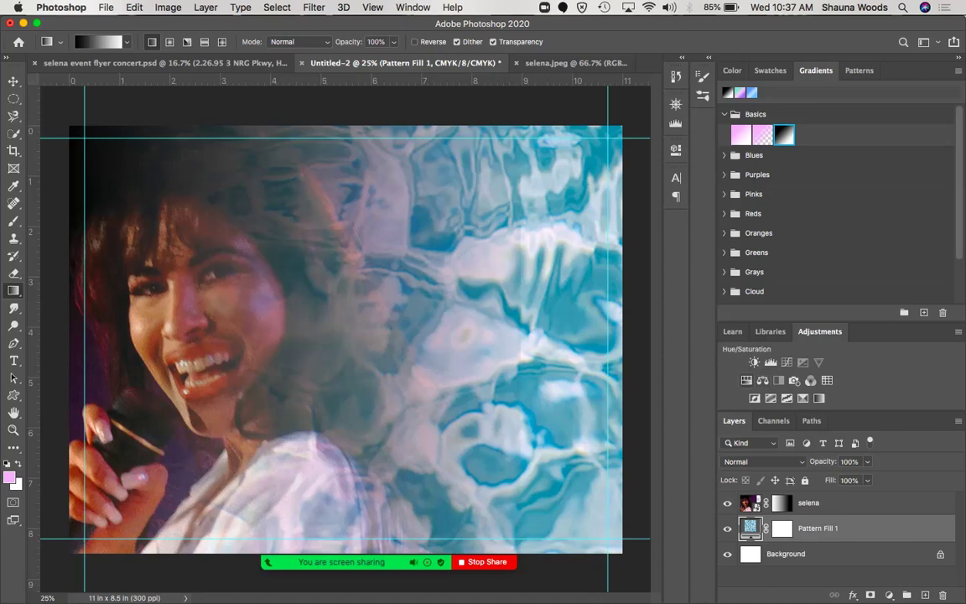
Add a Color Balance adjustment above the water pattern fill, with midtones at -100 toward magenta and strongly shifted toward red and blue.
click(762, 380)
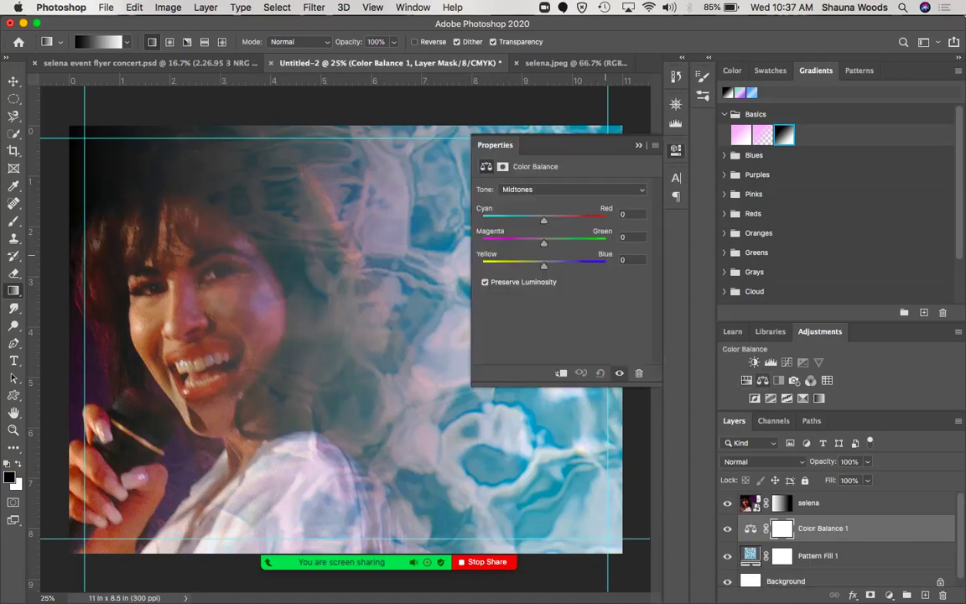
drag(545, 243, 473, 240)
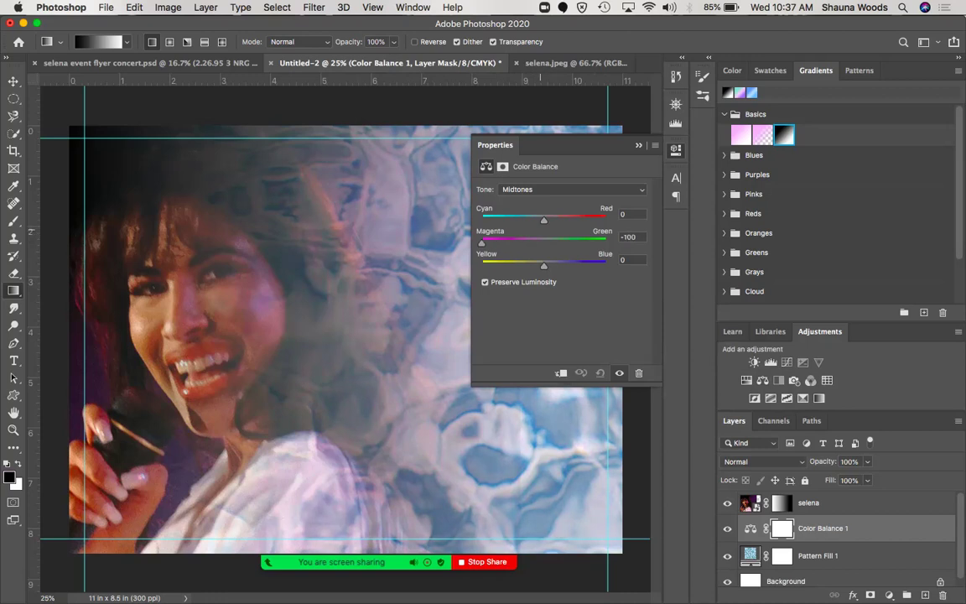
drag(543, 219, 605, 220)
drag(543, 265, 596, 266)
click(638, 146)
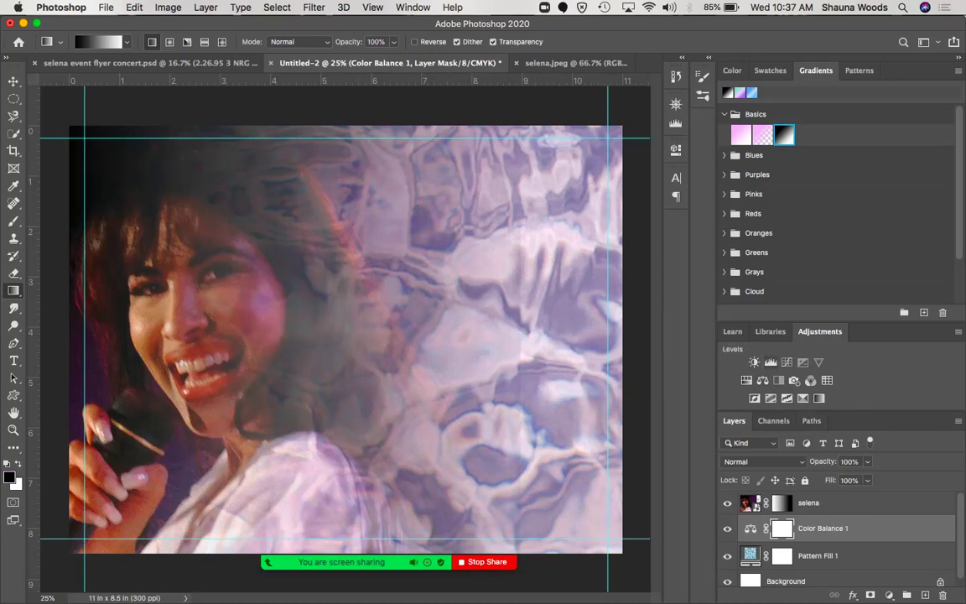
Add a Brightness/Contrast adjustment above the color balance layer with brightness -45 and contrast 73.
click(754, 362)
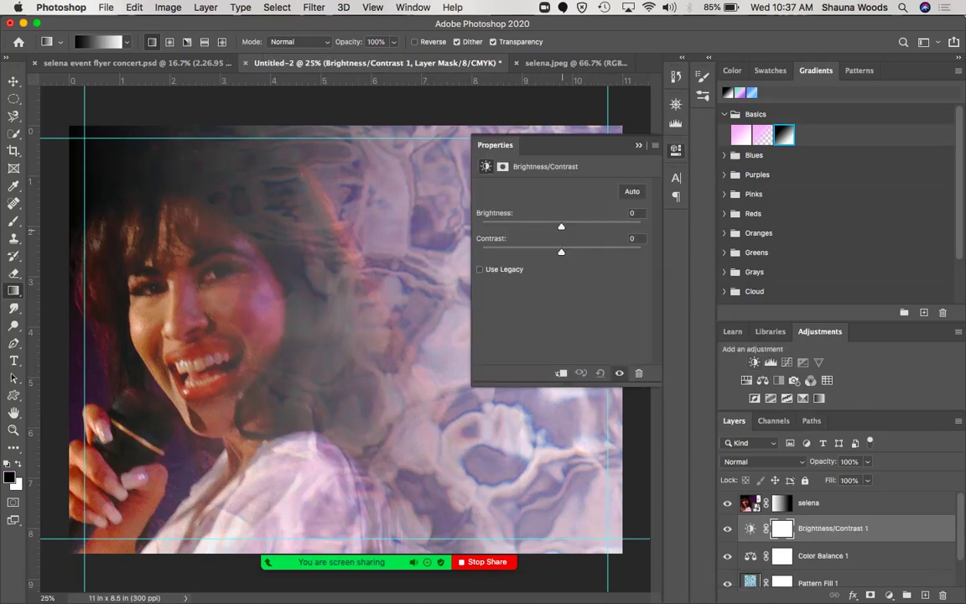
drag(562, 228, 620, 252)
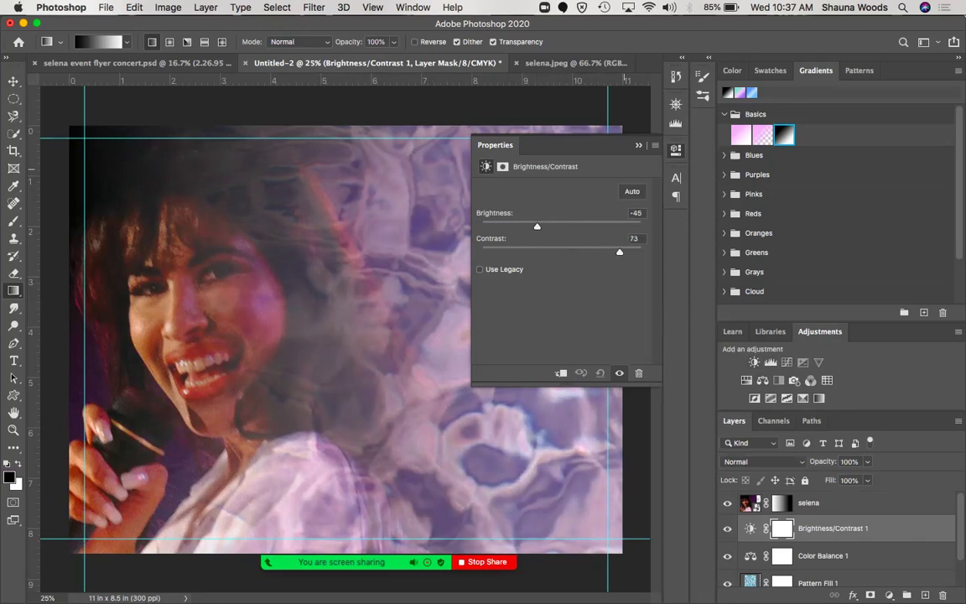
click(640, 145)
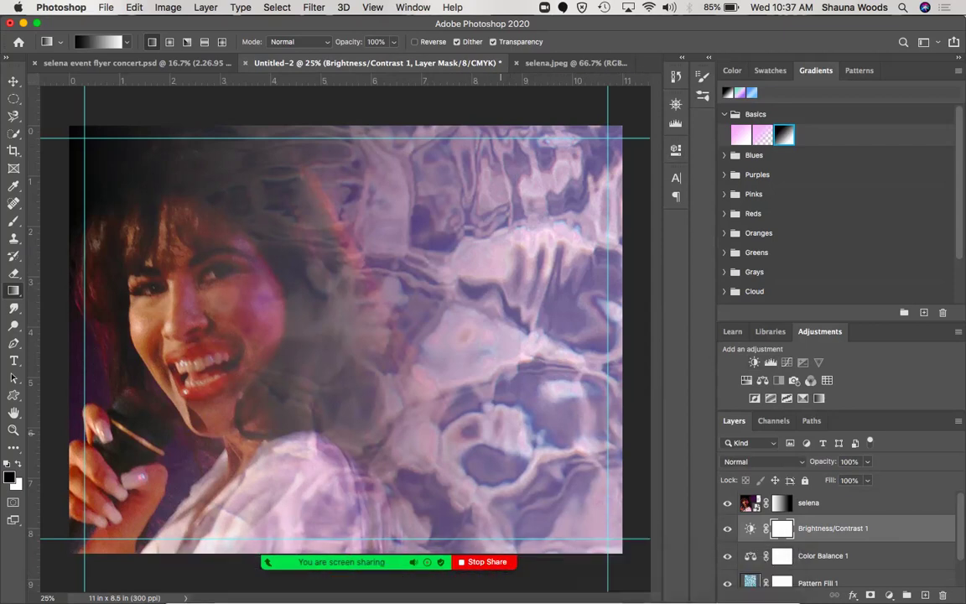
Try deleting the gradient mask from the selena photo layer, then undo the deletion.
scroll(501, 433, down, 3)
scroll(501, 433, down, 3)
scroll(501, 434, up, 4)
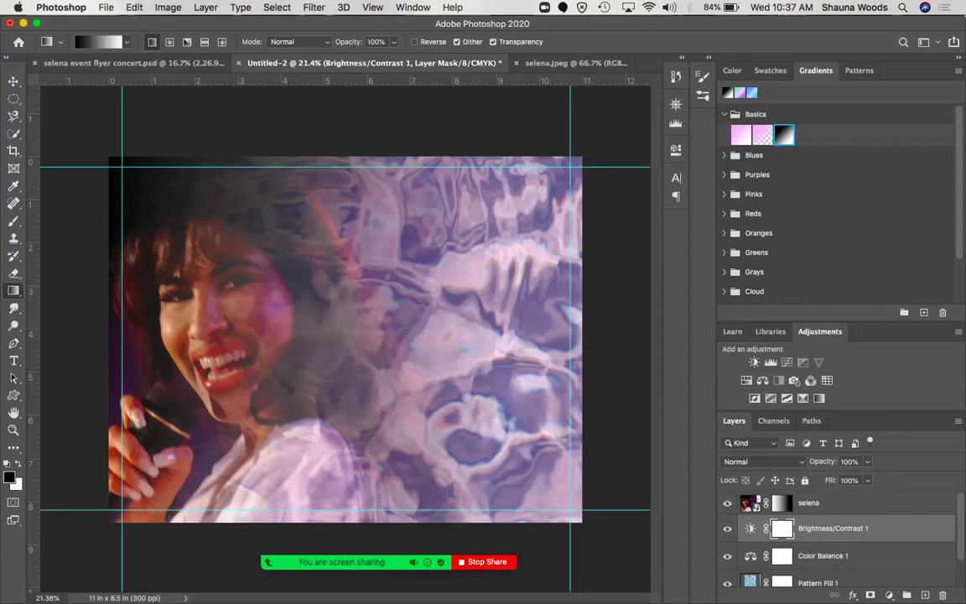
right_click(748, 530)
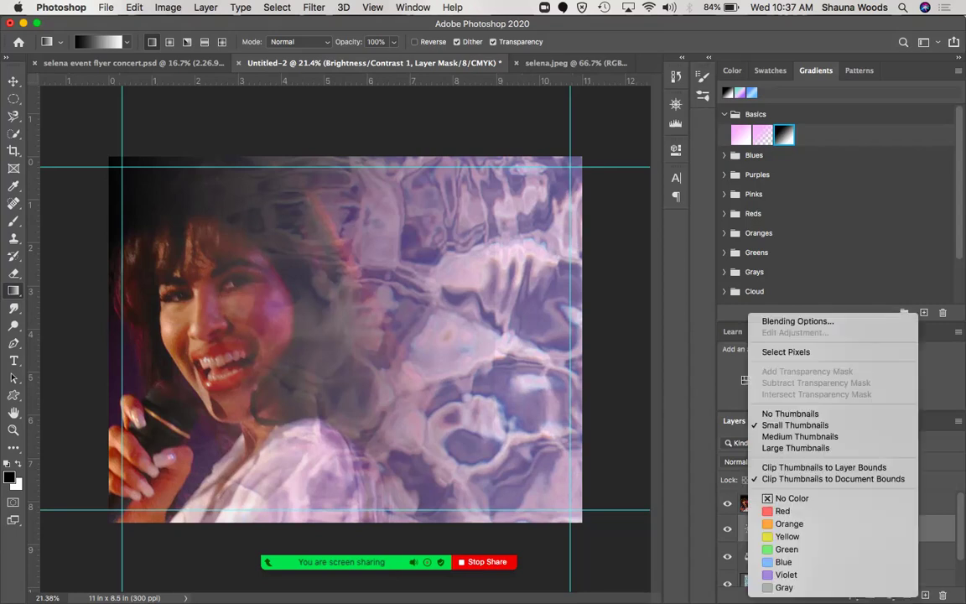
key(Escape)
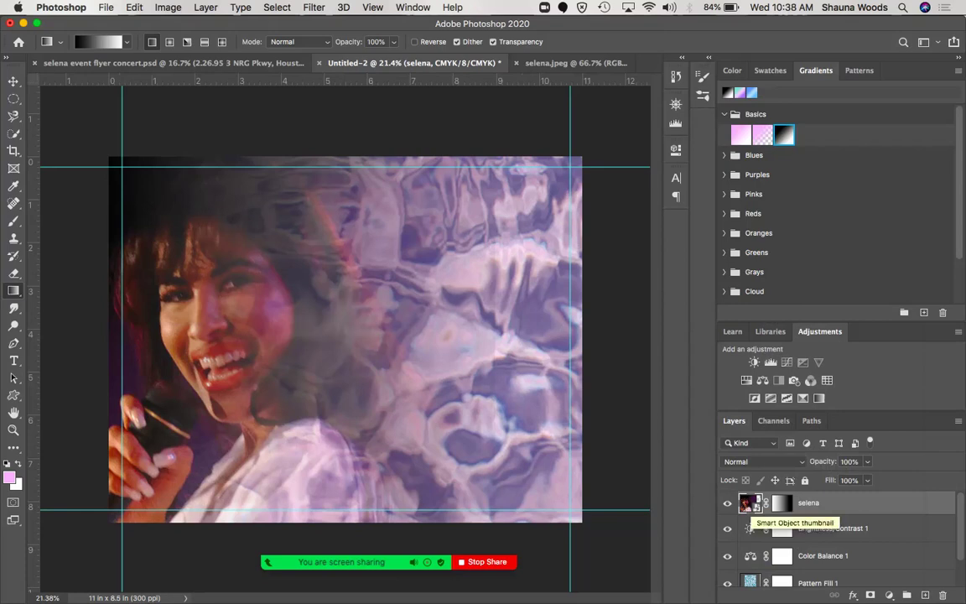
click(782, 504)
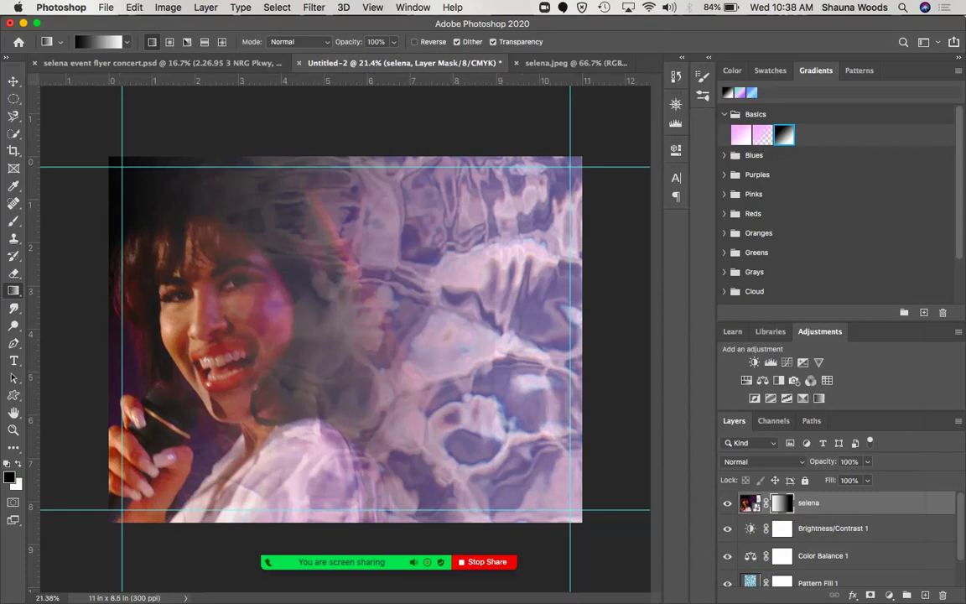
key(Delete)
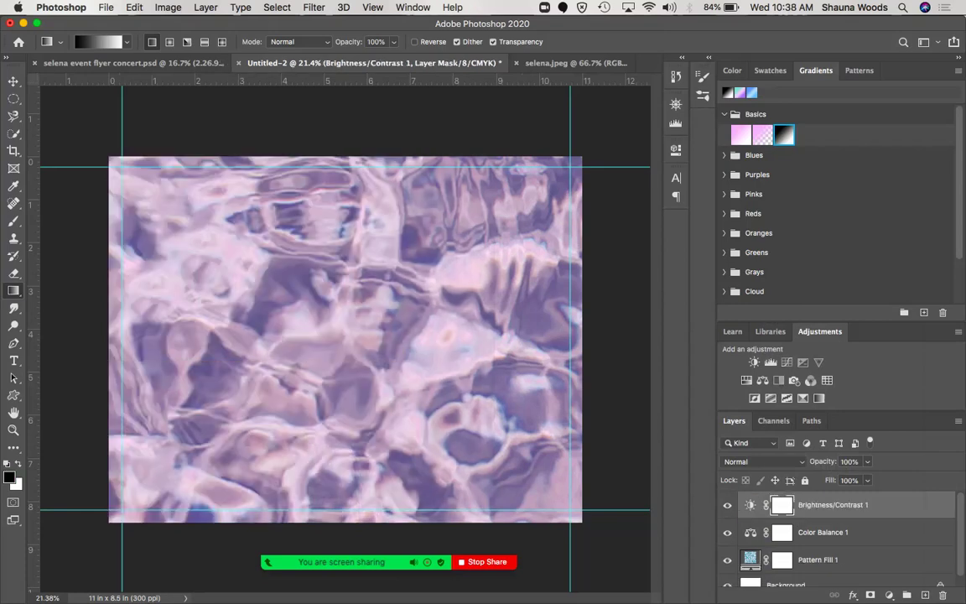
key(super+z)
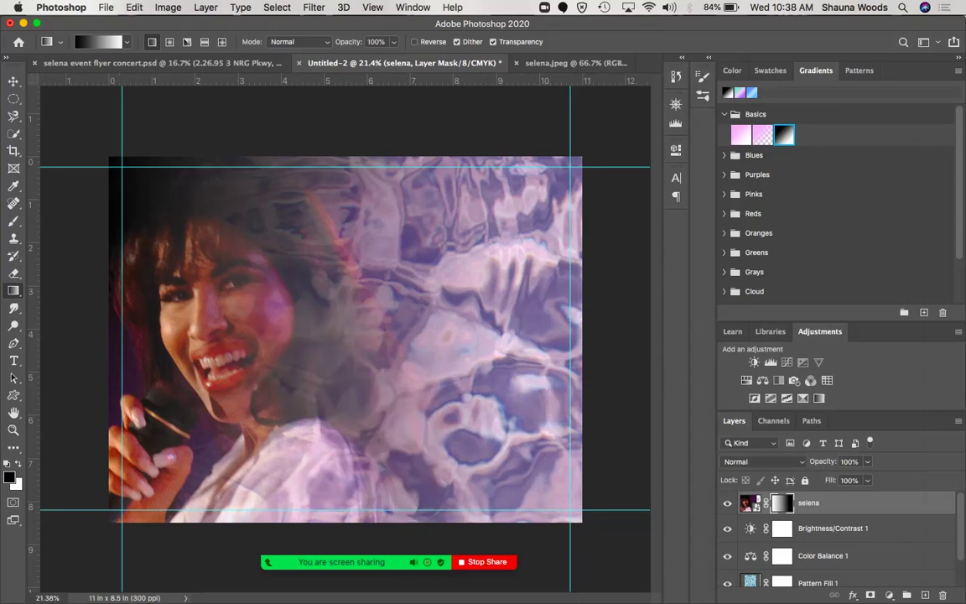
Apply the gradient mask permanently to the selena layer, then undo that so the mask stays editable.
right_click(781, 503)
click(826, 494)
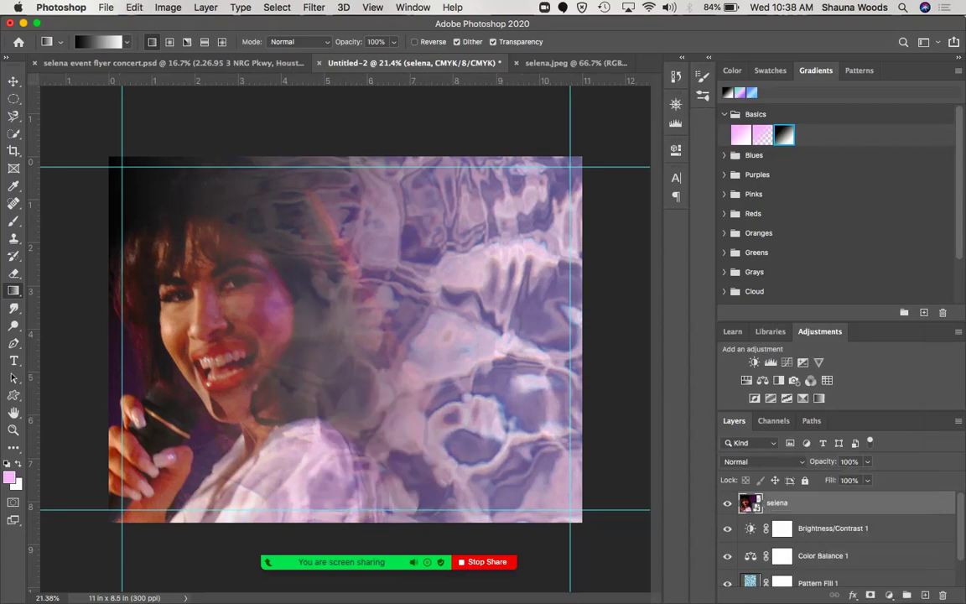
key(super+z)
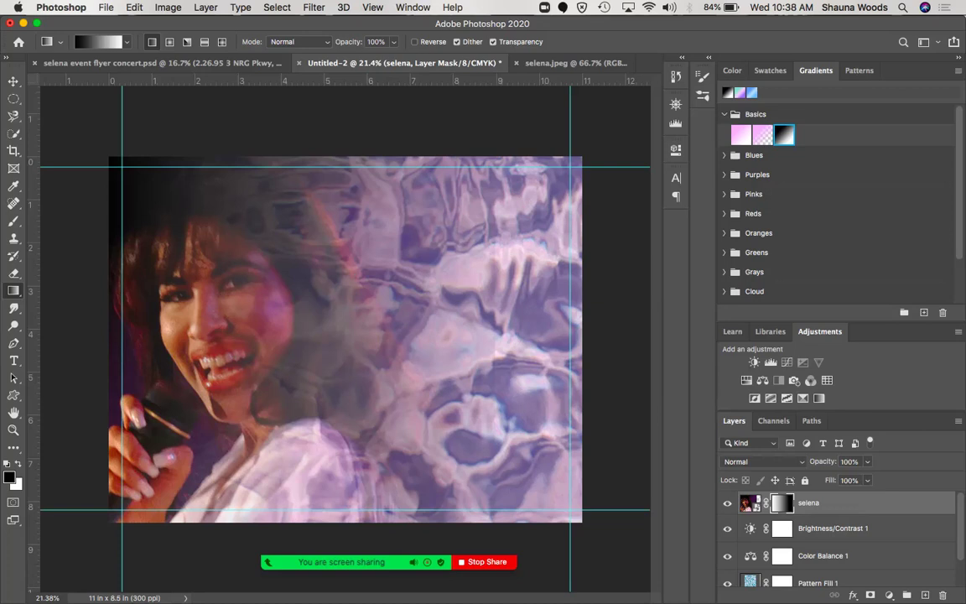
scroll(839, 537, down, 2)
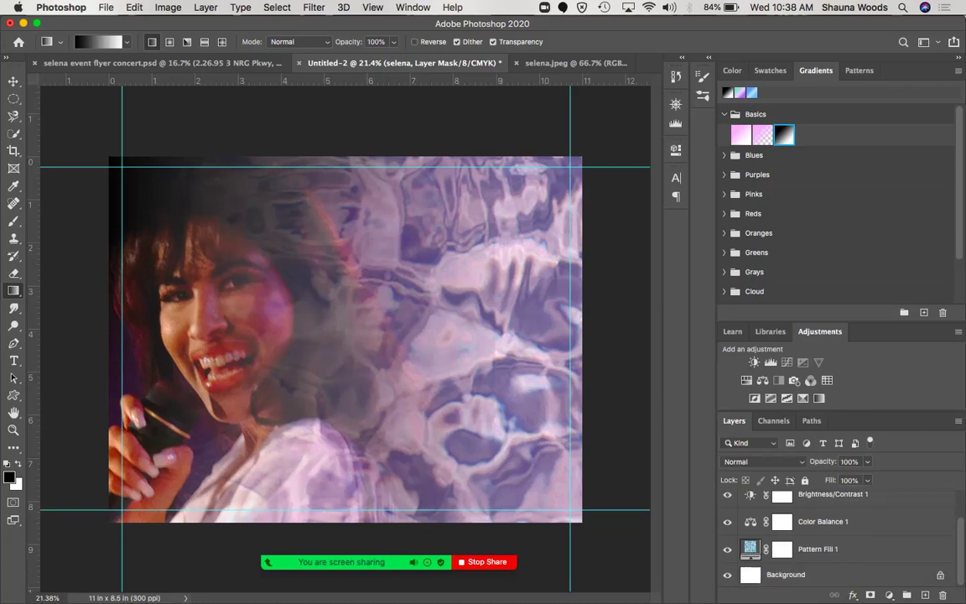
scroll(782, 513, up, 2)
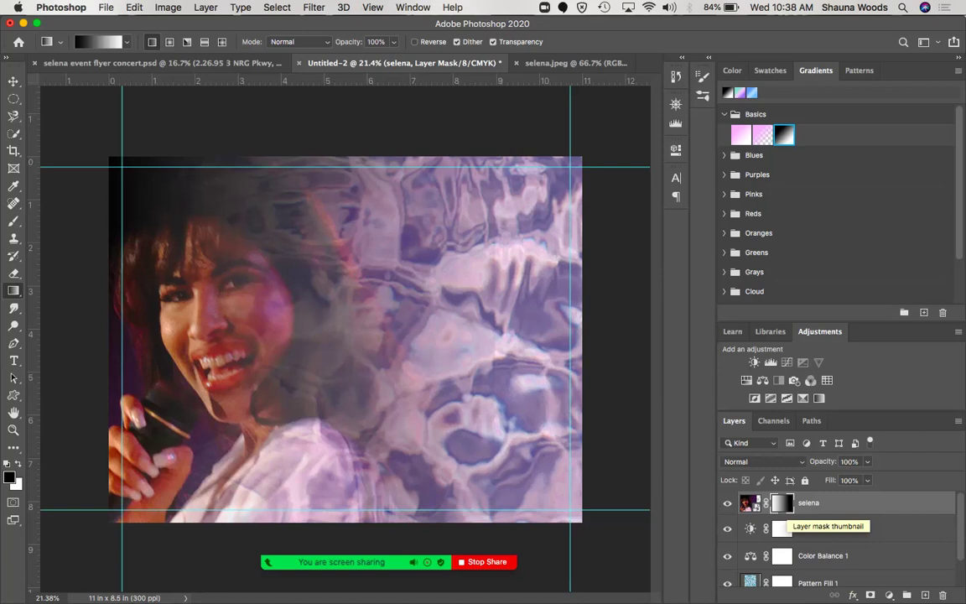
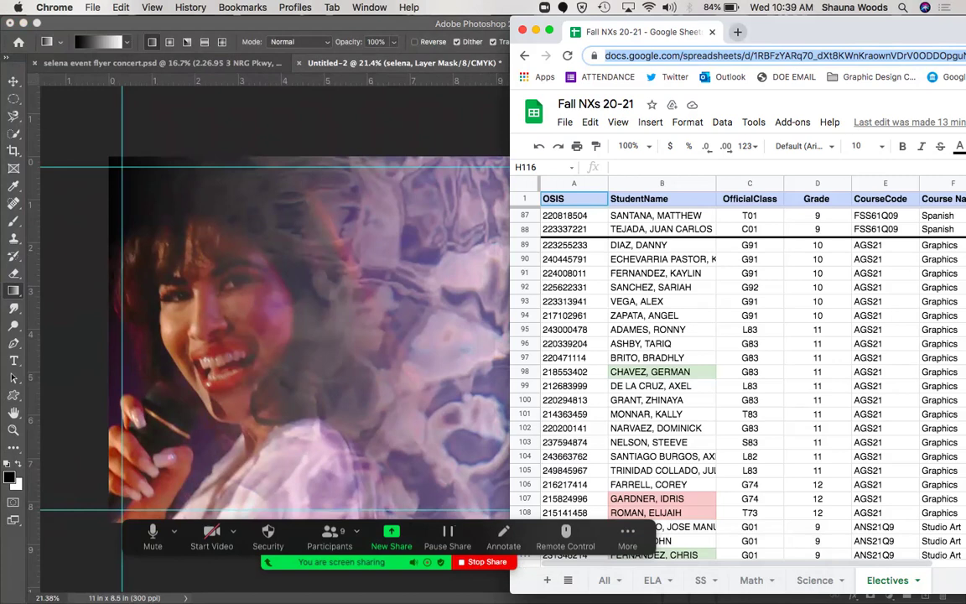
Go to drive.google.com in Chrome, show the recent files and open one of them.
text(drive.google.com)
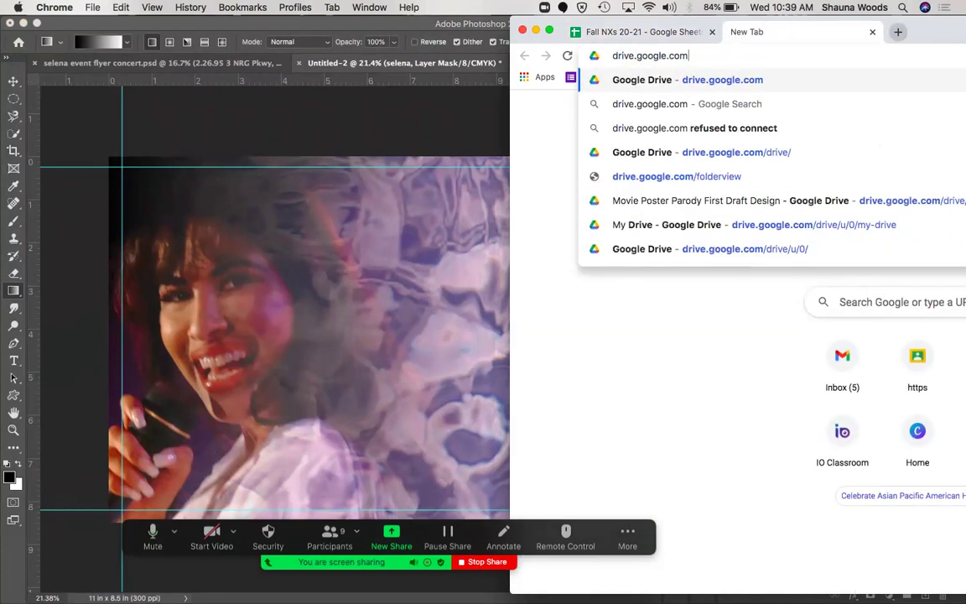
key(Return)
drag(889, 54, 780, 33)
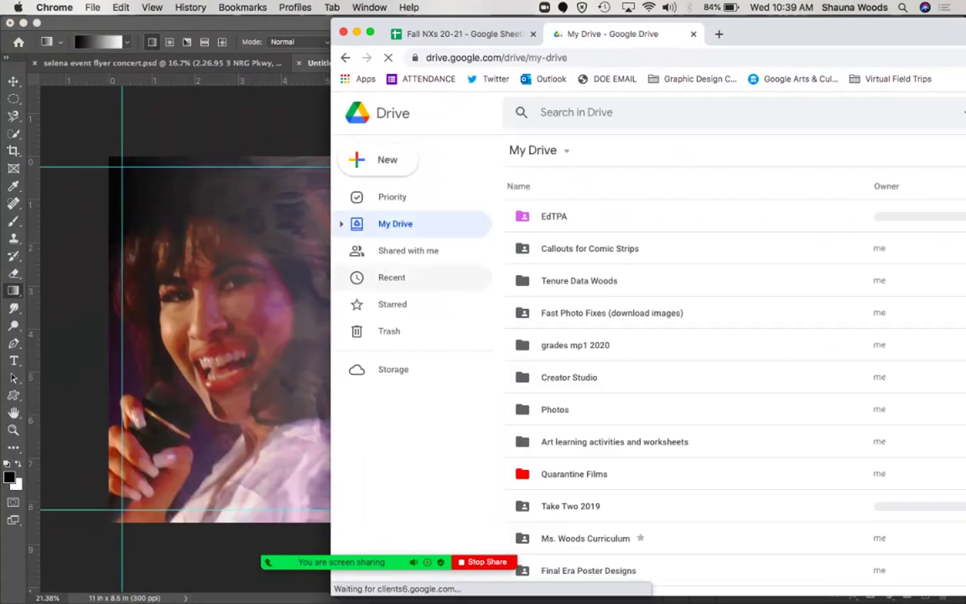
click(392, 277)
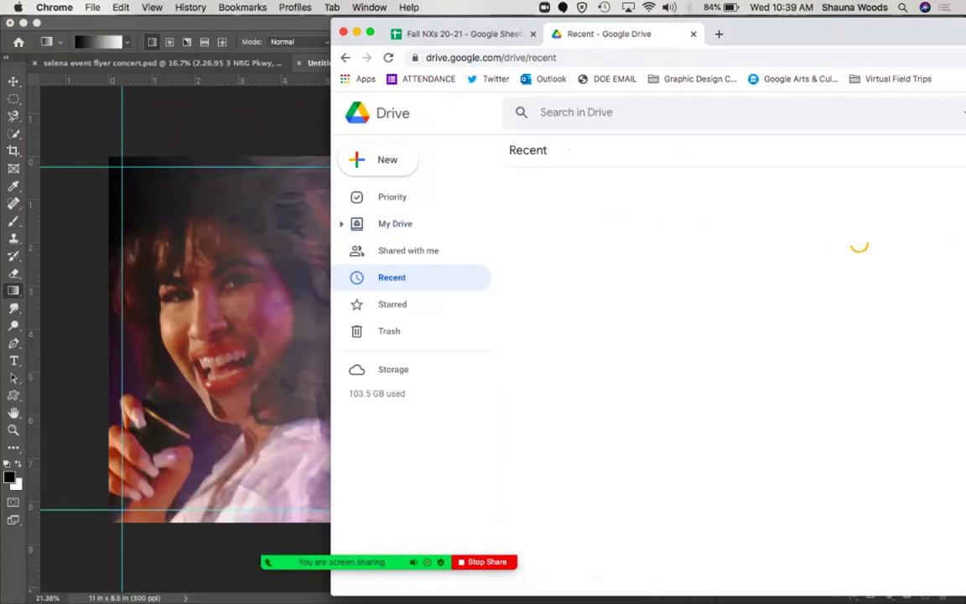
double_click(616, 244)
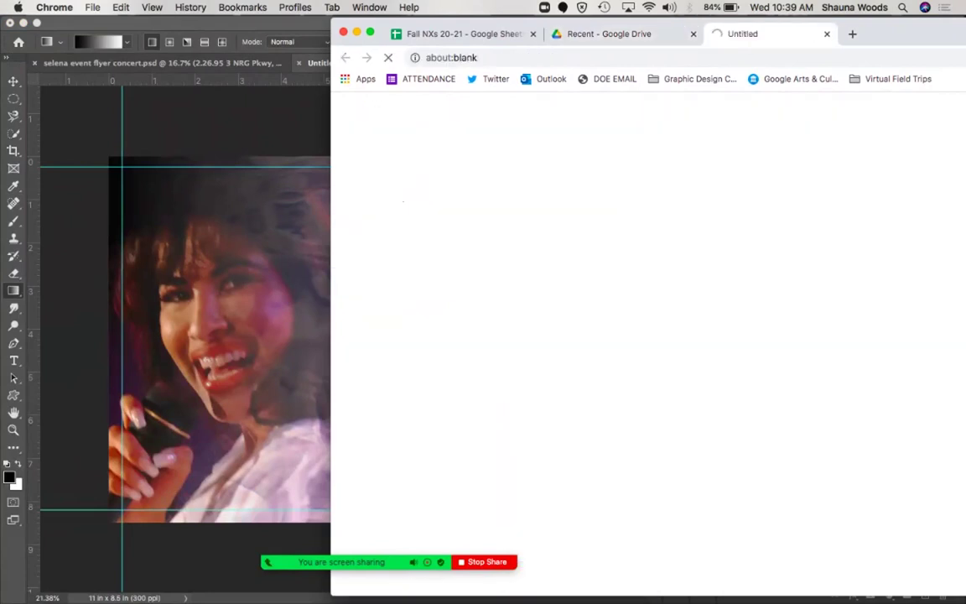
Switch back to Photoshop and add a text box in the page's upper right reading "Selena" with "y los dinos" on the line below.
click(186, 127)
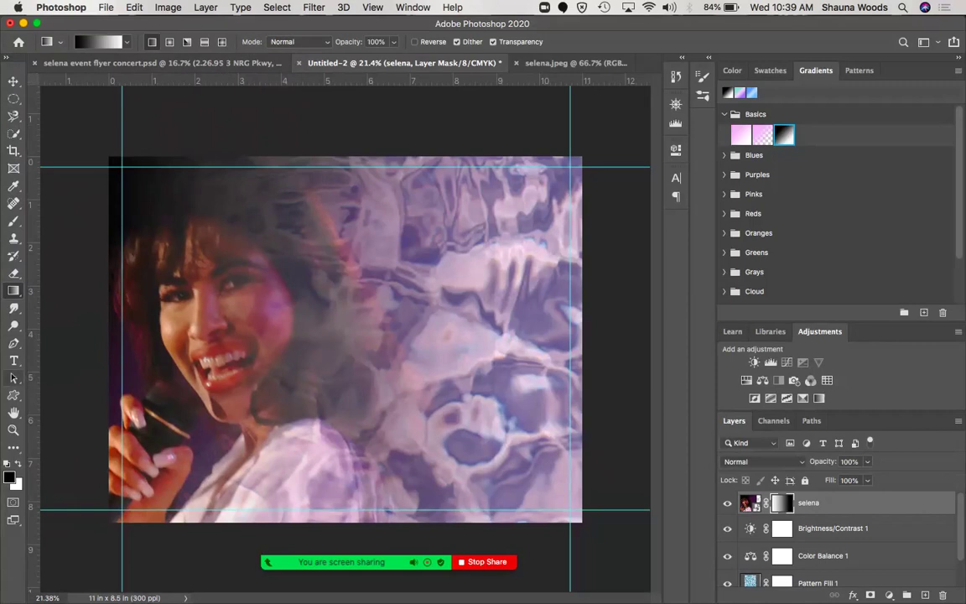
click(13, 361)
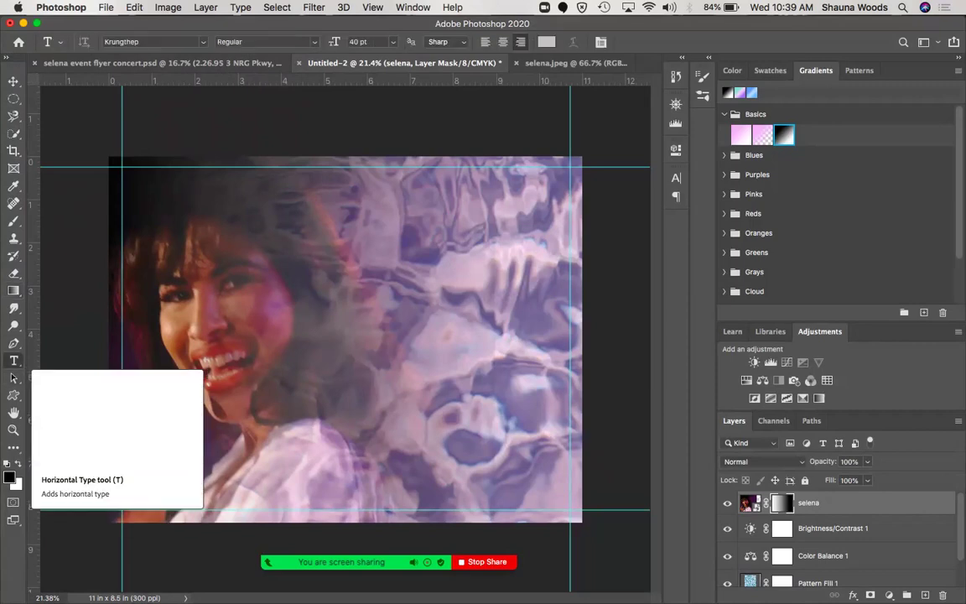
drag(358, 190, 560, 244)
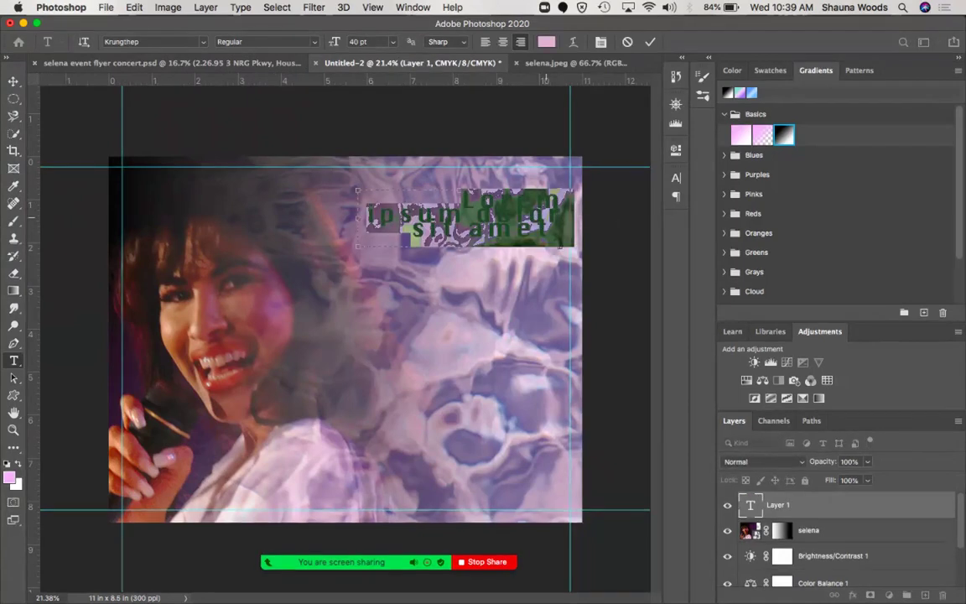
text(selena)
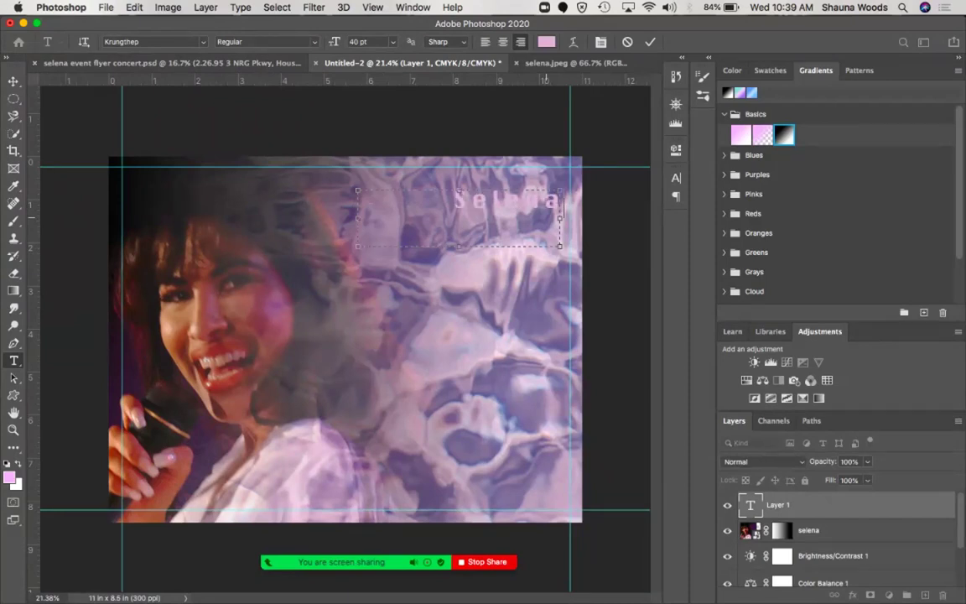
key(Return)
text(y los dinos)
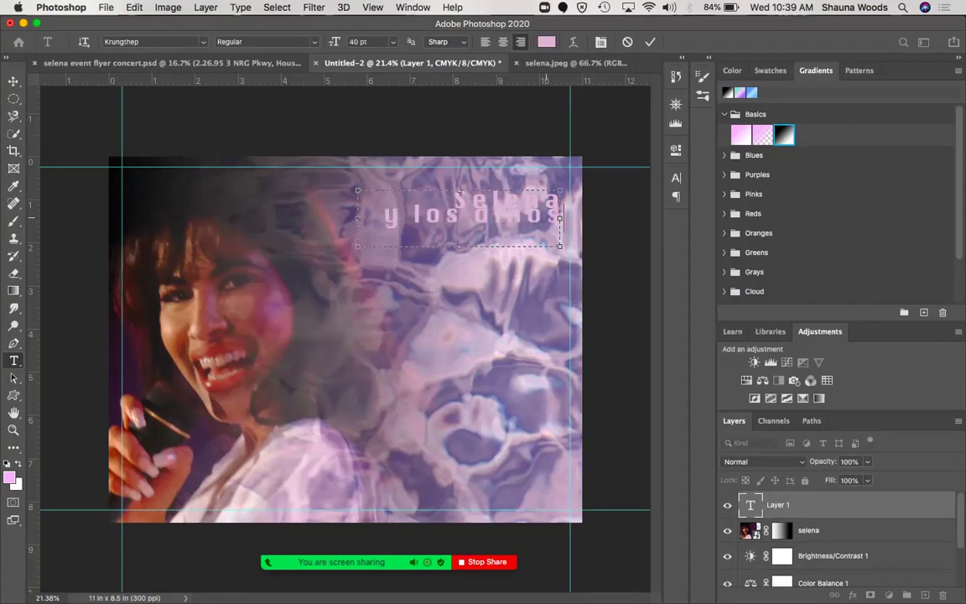
Extend the title text box upward to just below the upper bleed guide.
drag(449, 203, 540, 216)
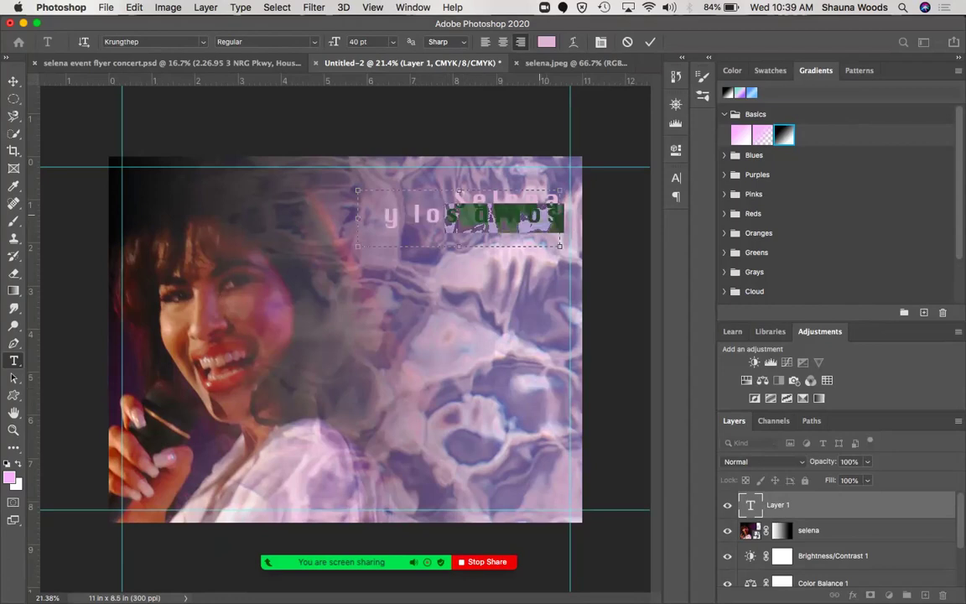
click(460, 190)
click(457, 204)
drag(456, 191, 438, 173)
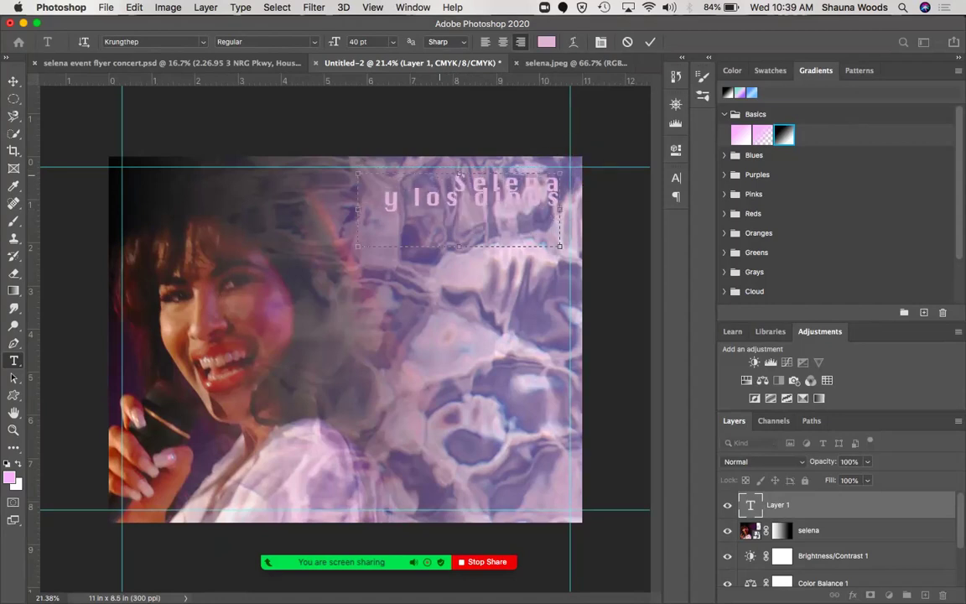
Change the font of all the title text to Messy Nessy Script 1.
key(ctrl+a)
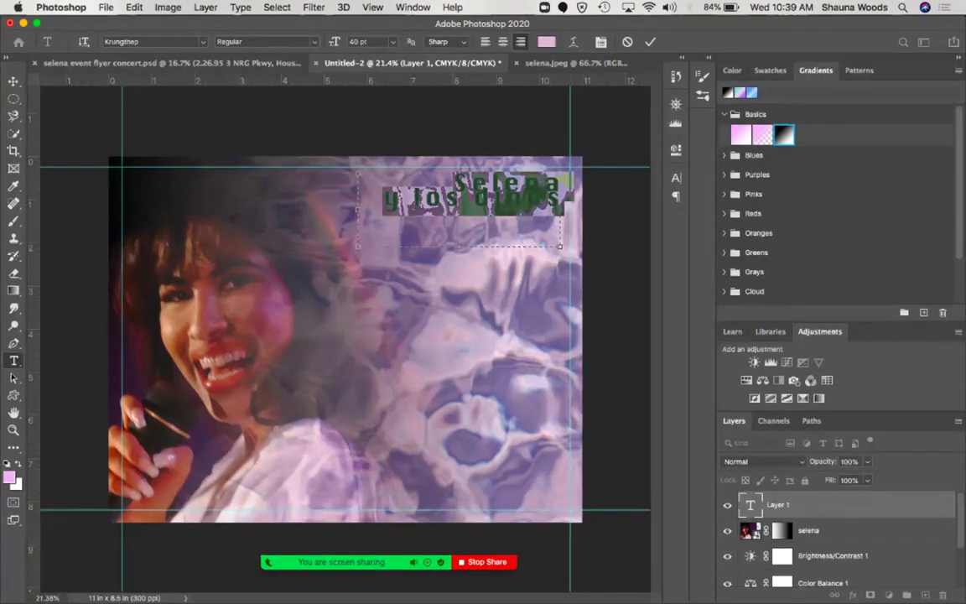
click(202, 41)
key(Down)
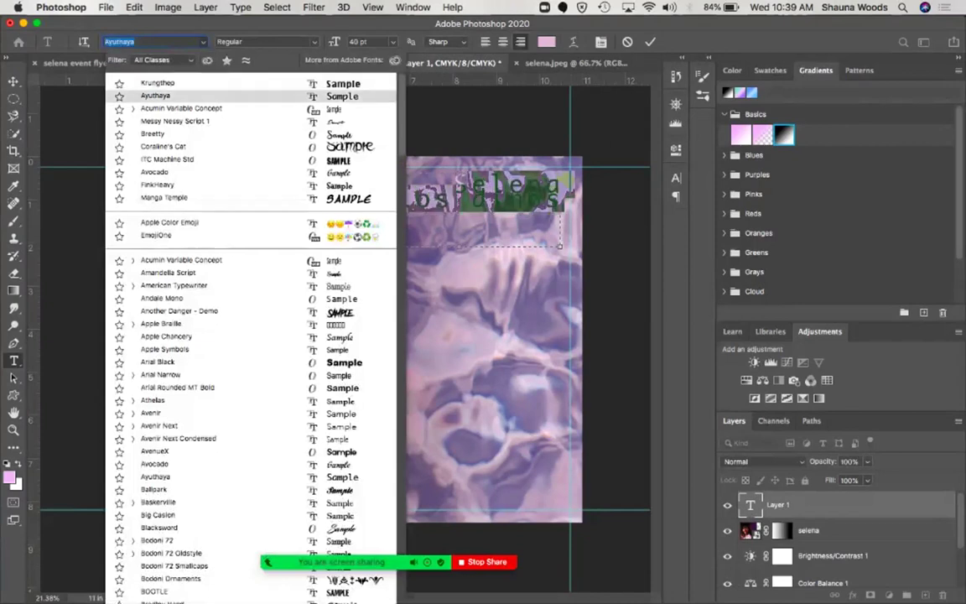
key(Down)
key(Down)
key(Return)
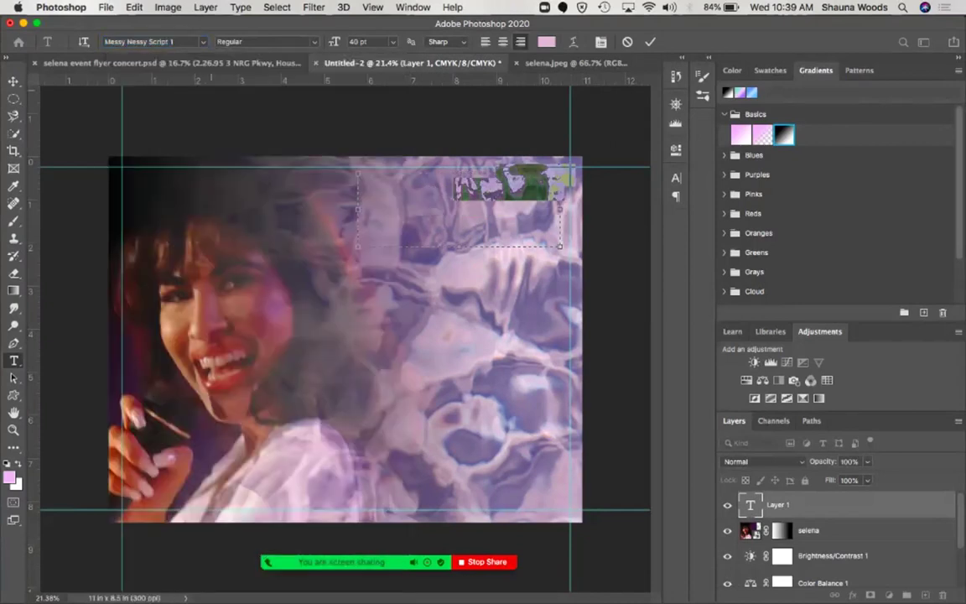
Enlarge all the title text to a font size of 150 pt.
click(392, 41)
key(Down)
key(Down)
key(Down)
key(Down)
key(Down)
key(Down)
key(Down)
key(Down)
key(Down)
key(Down)
key(Down)
key(Down)
key(Down)
key(Down)
key(Down)
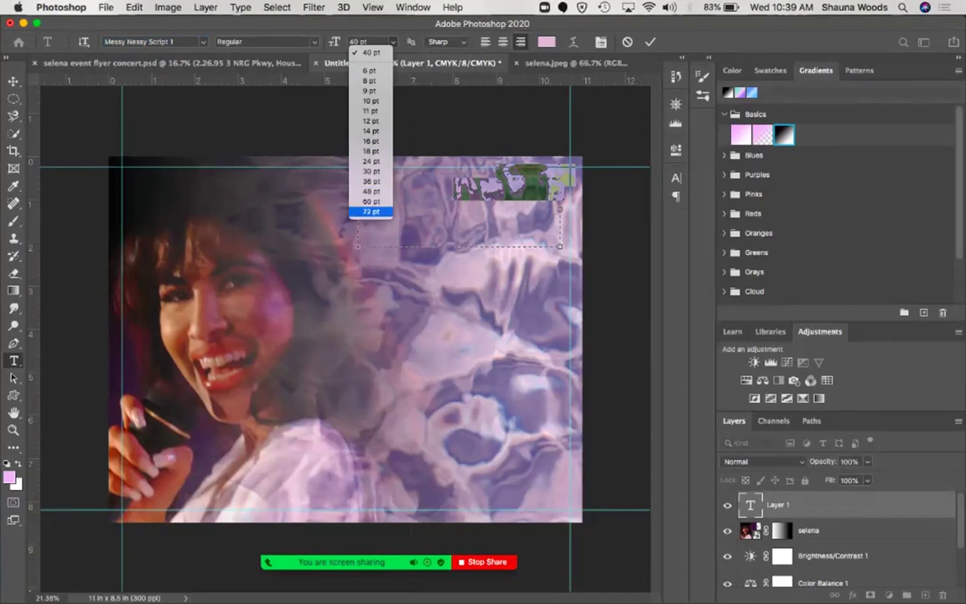
key(Return)
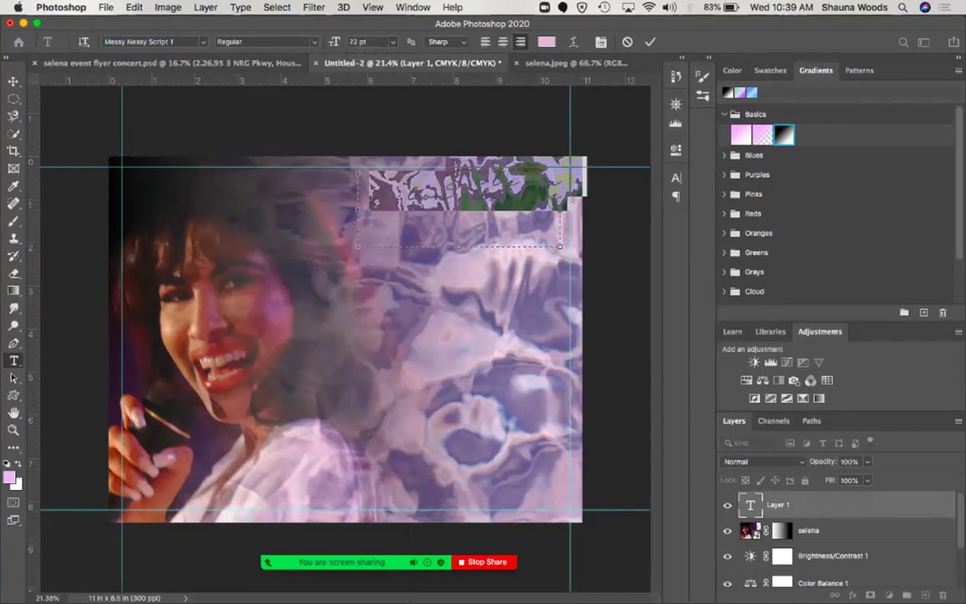
text(7)
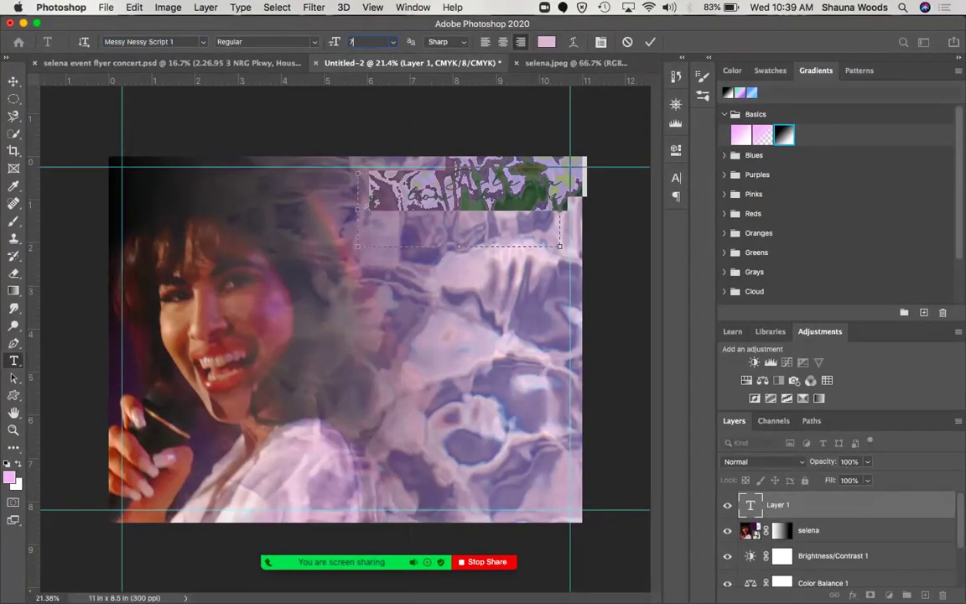
text(50)
key(Return)
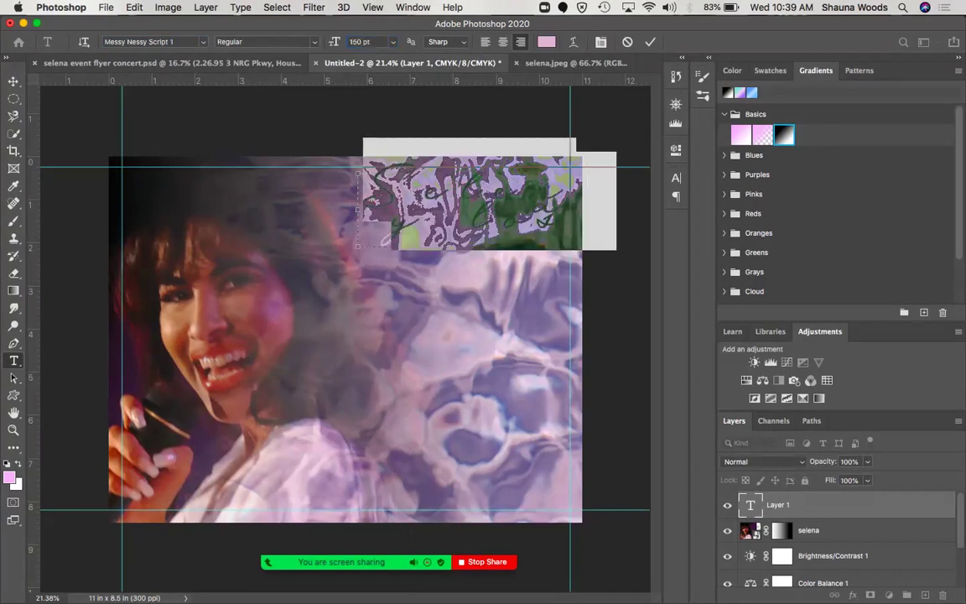
Move the title text slightly left and down, and enlarge its text box past the page's right edge.
click(13, 80)
drag(543, 197, 516, 209)
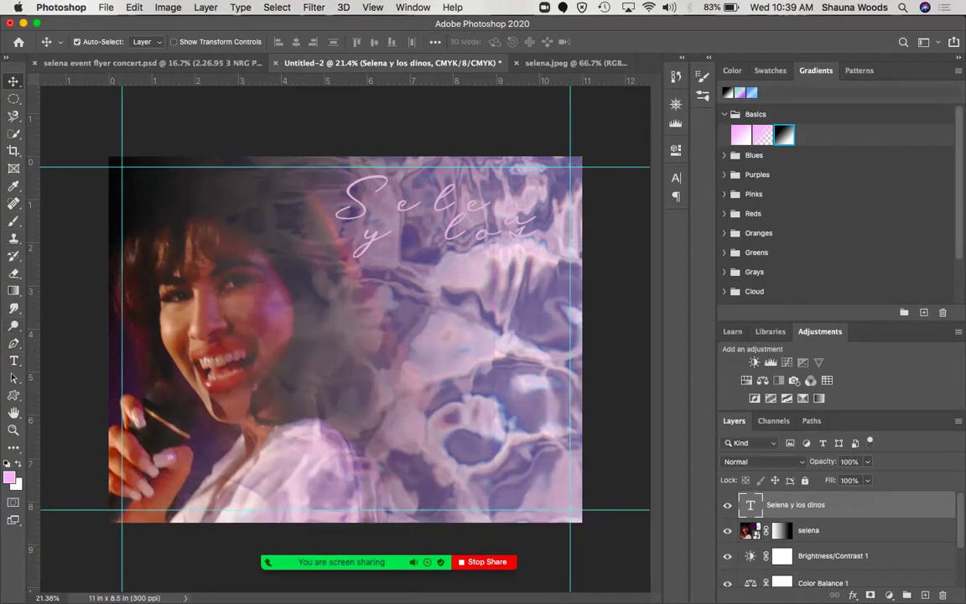
click(13, 360)
click(451, 228)
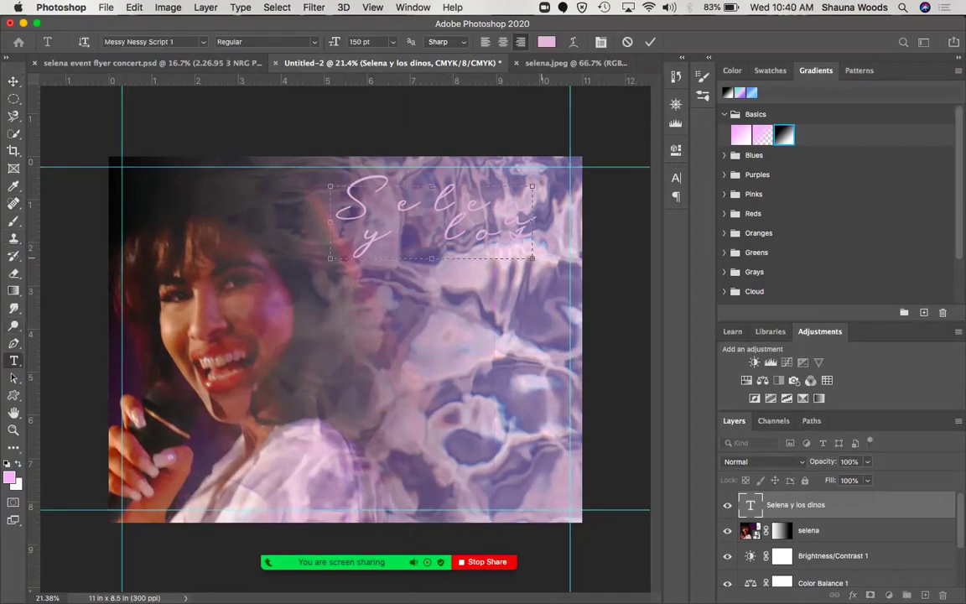
drag(532, 258, 610, 339)
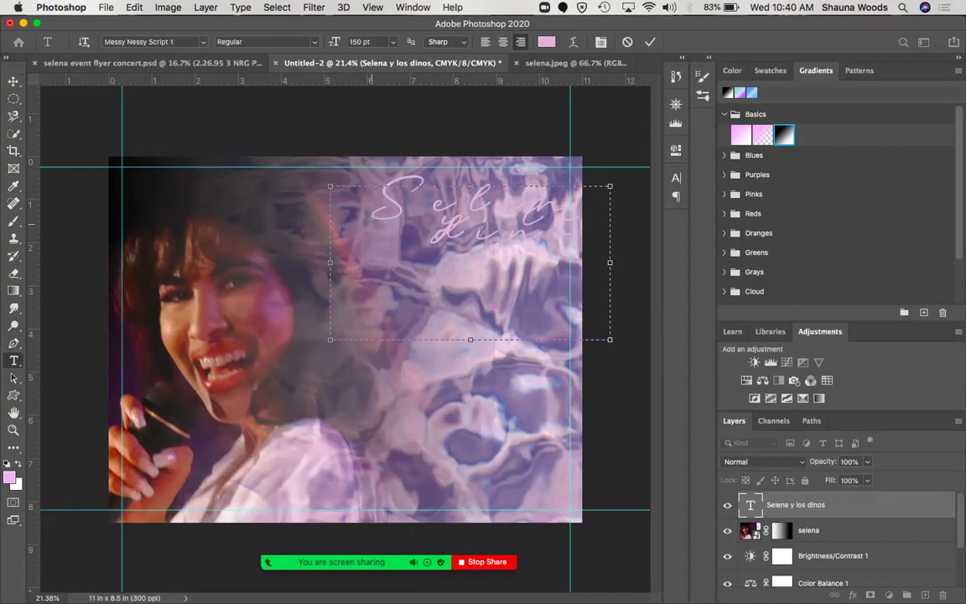
Delete the "y los dinos" wording from the title and widen the text box leftward so "Selena" fits on one line.
double_click(435, 225)
click(457, 224)
drag(430, 225, 593, 216)
key(BackSpace)
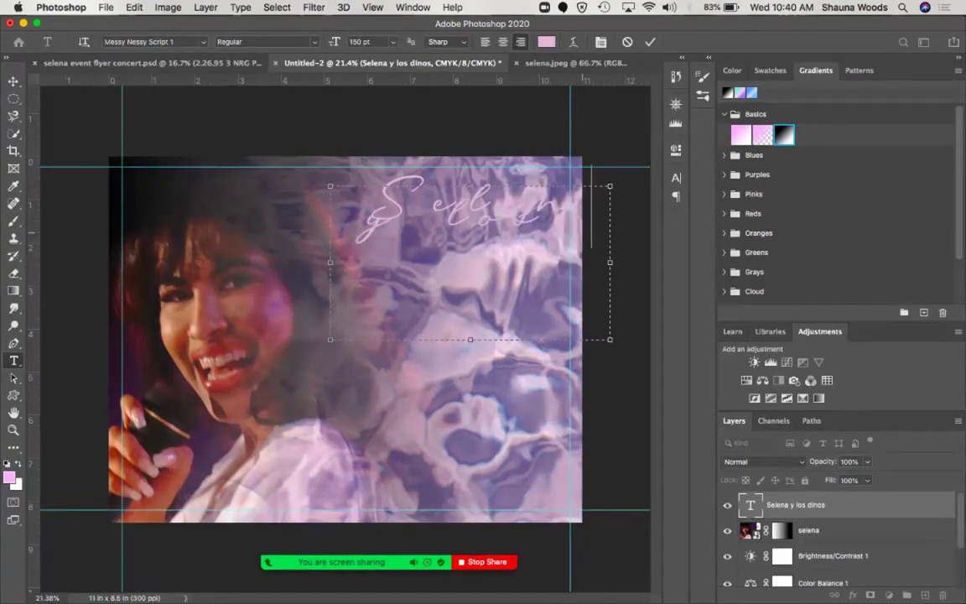
triple_click(550, 234)
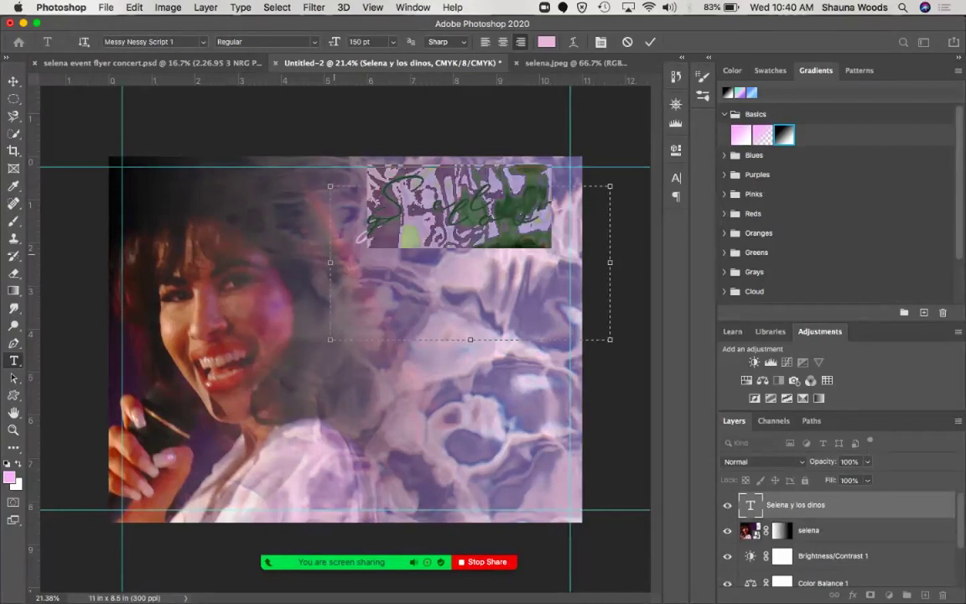
key(BackSpace)
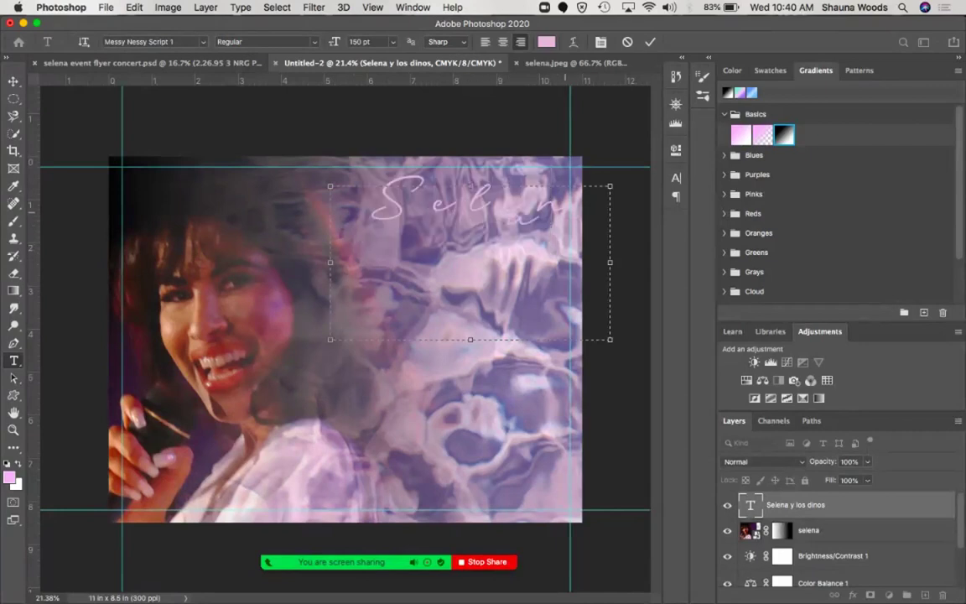
click(561, 214)
drag(331, 263, 251, 262)
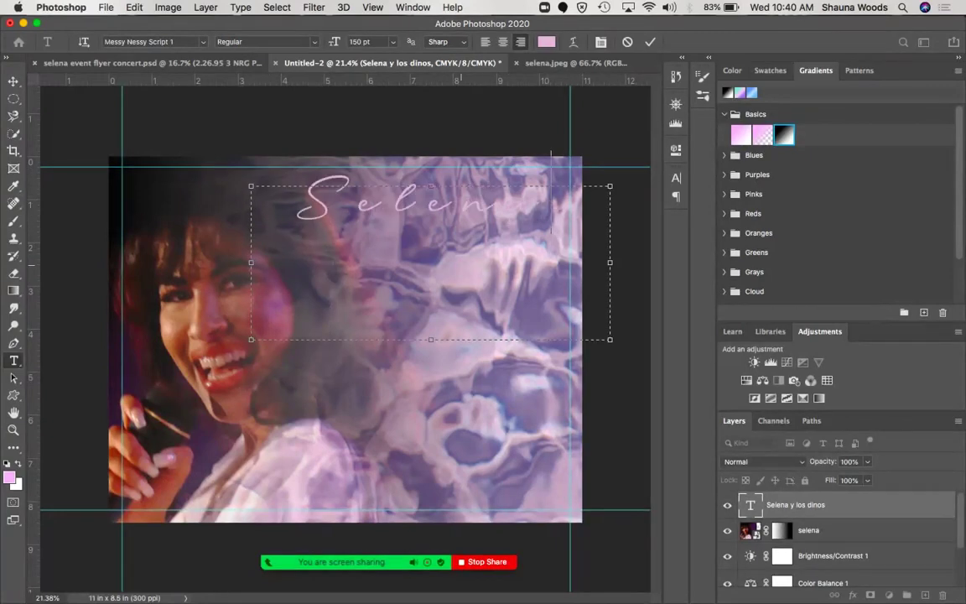
Change the color of the "Selena" title text to black (000000).
double_click(318, 206)
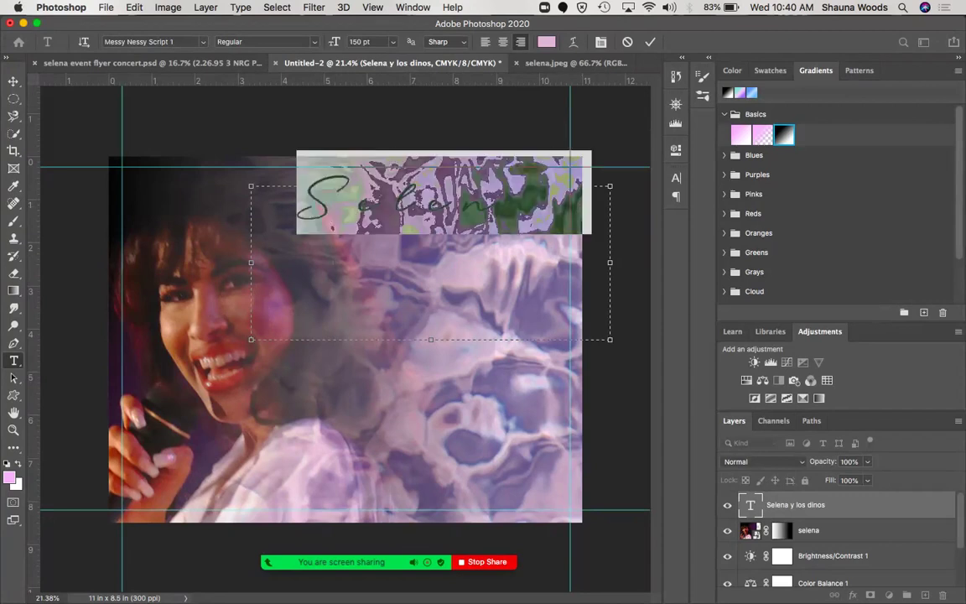
click(547, 42)
drag(681, 212, 629, 317)
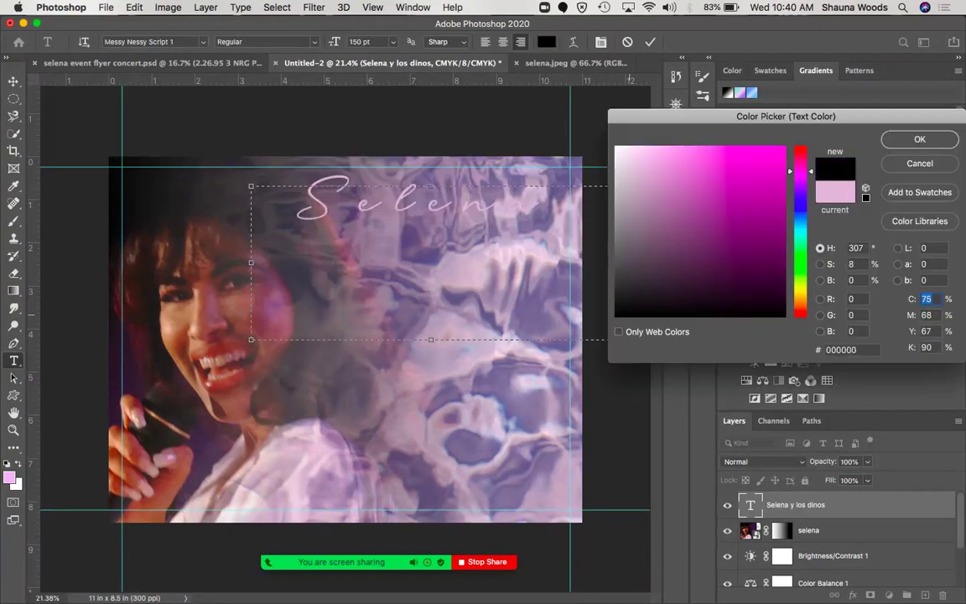
click(616, 317)
key(Return)
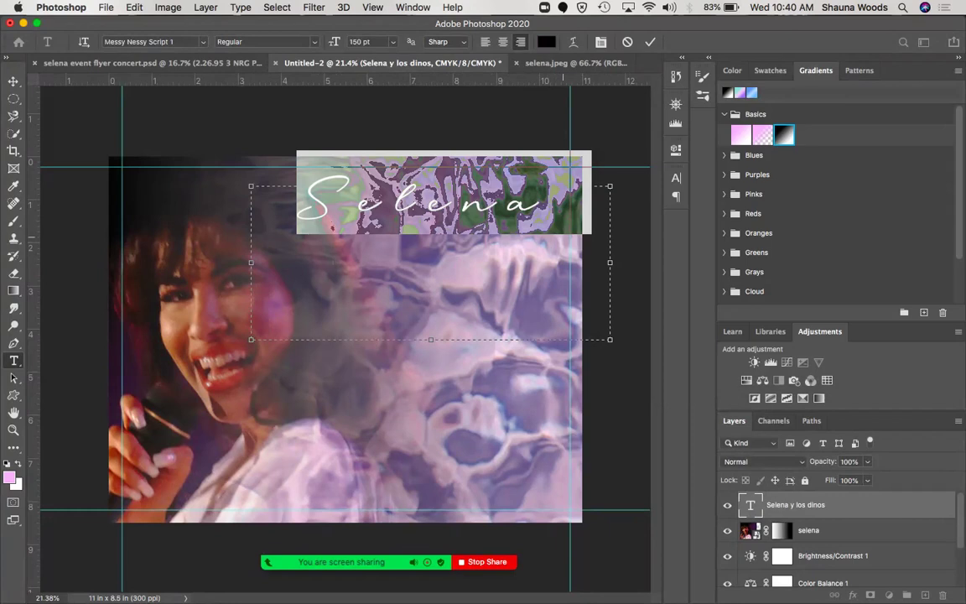
Set the tracking of the "Selena" title text to 0.
click(676, 197)
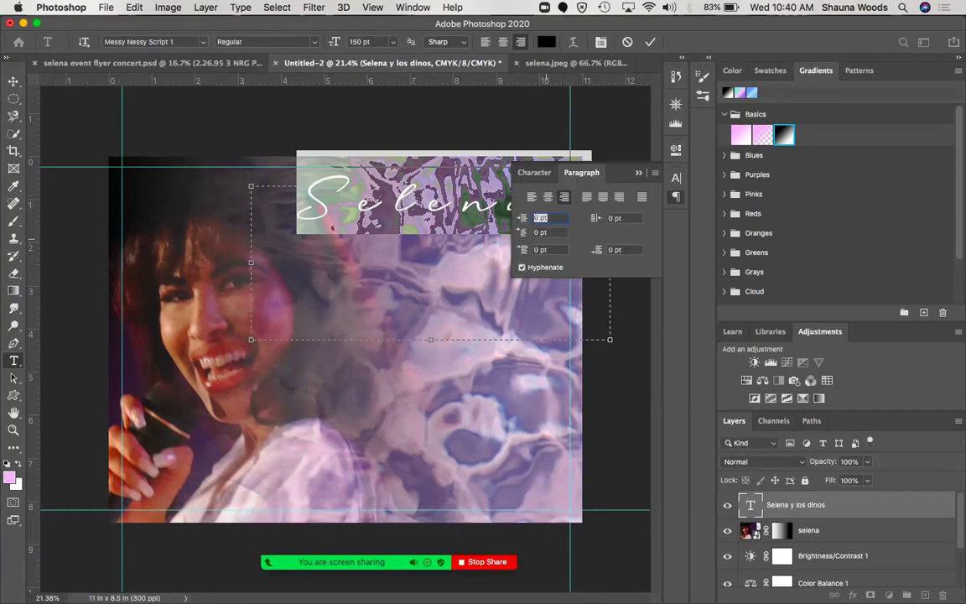
click(539, 172)
click(654, 228)
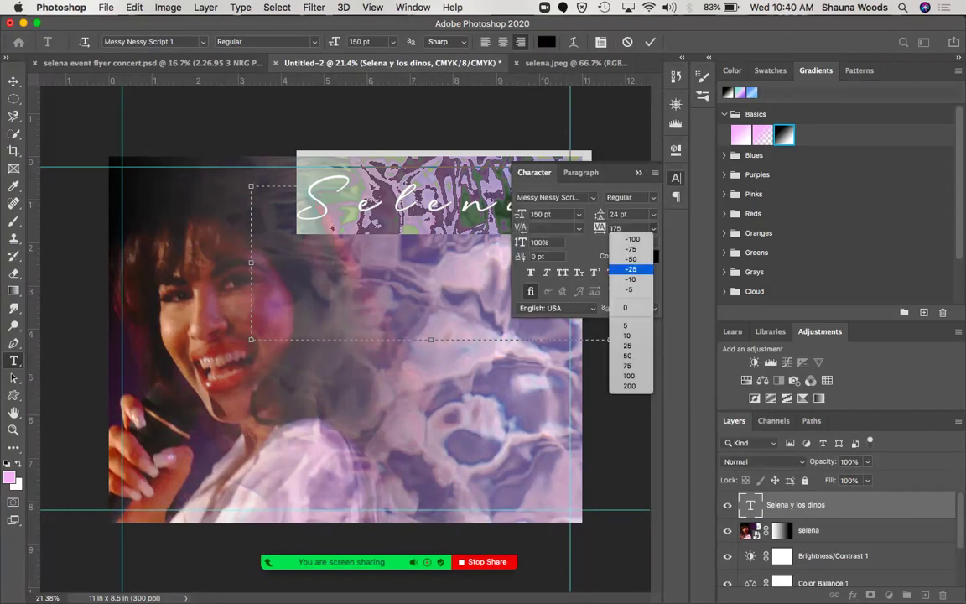
click(570, 277)
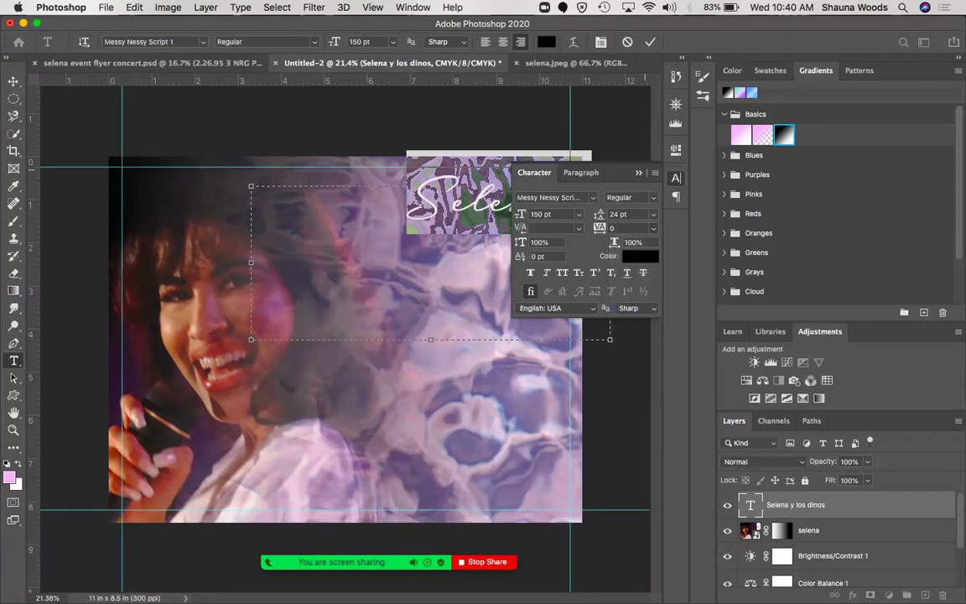
key(super+t)
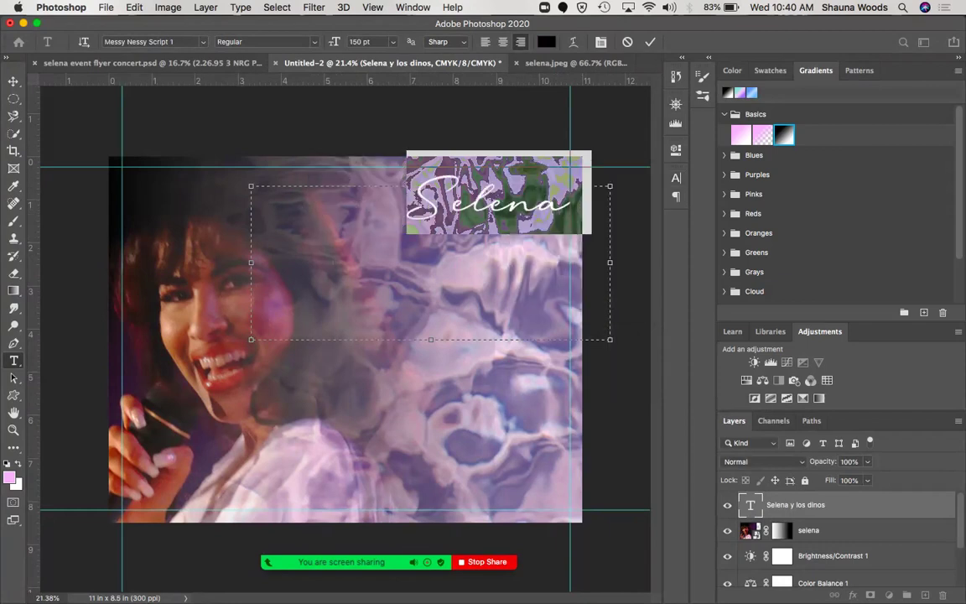
Scale the "Selena" title to about 112% and position it in the page's upper right, inside the bleed guides.
key(super+Return)
drag(531, 201, 498, 203)
key(super+t)
drag(591, 342, 635, 363)
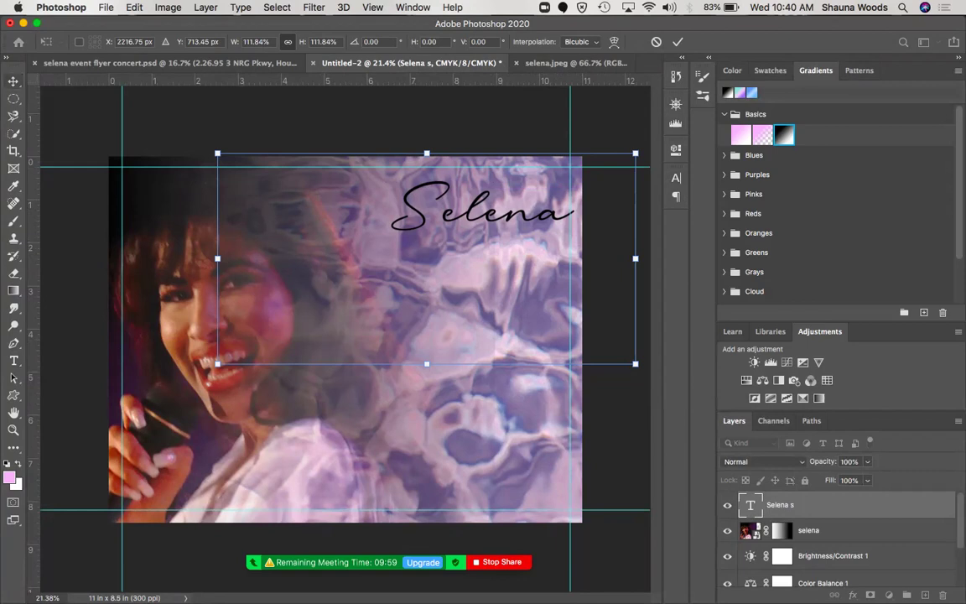
key(Return)
drag(541, 190, 521, 189)
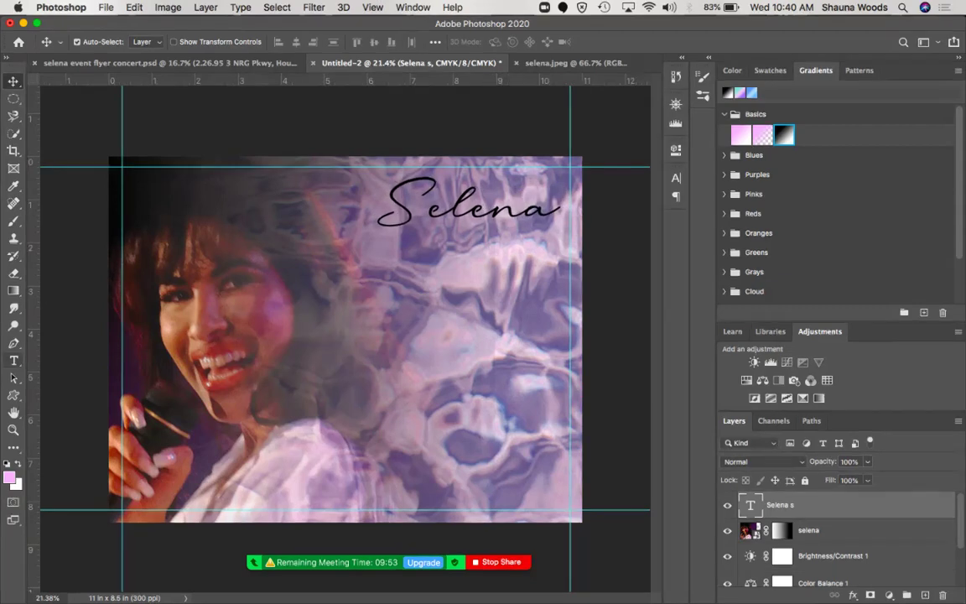
Add vertical white text reading "ASTRODOME" beside the start of the "Selena" title.
click(13, 360)
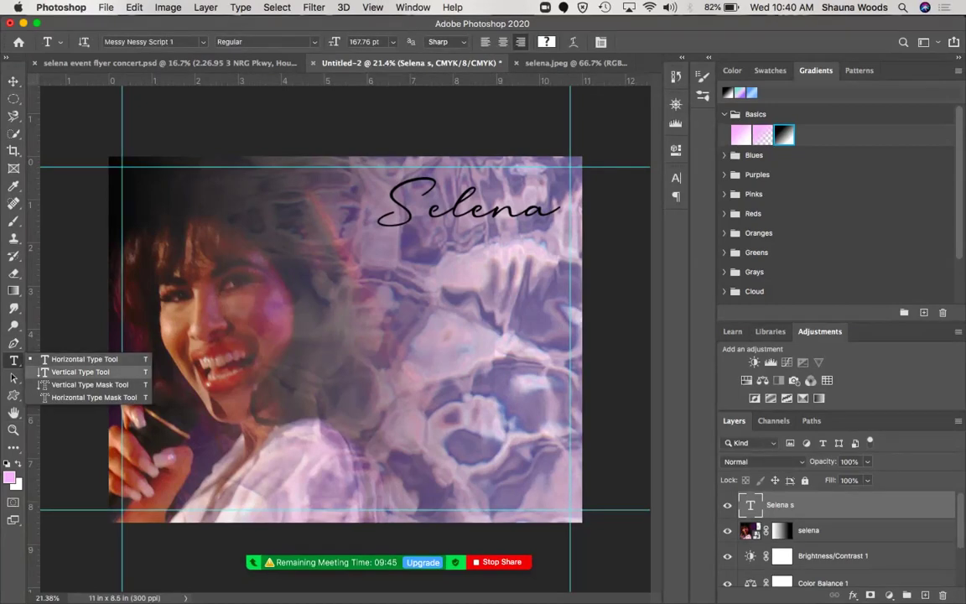
click(40, 372)
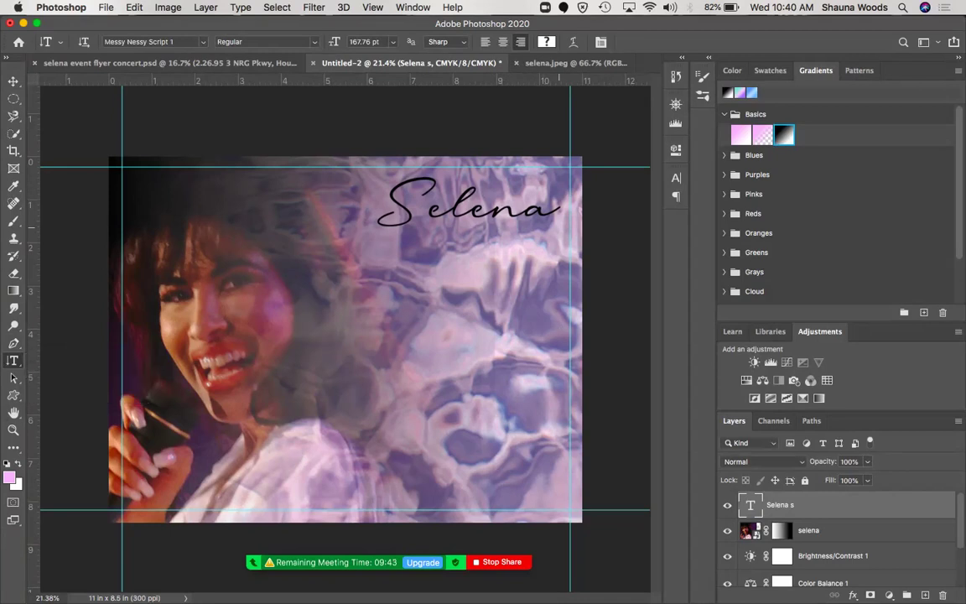
click(349, 90)
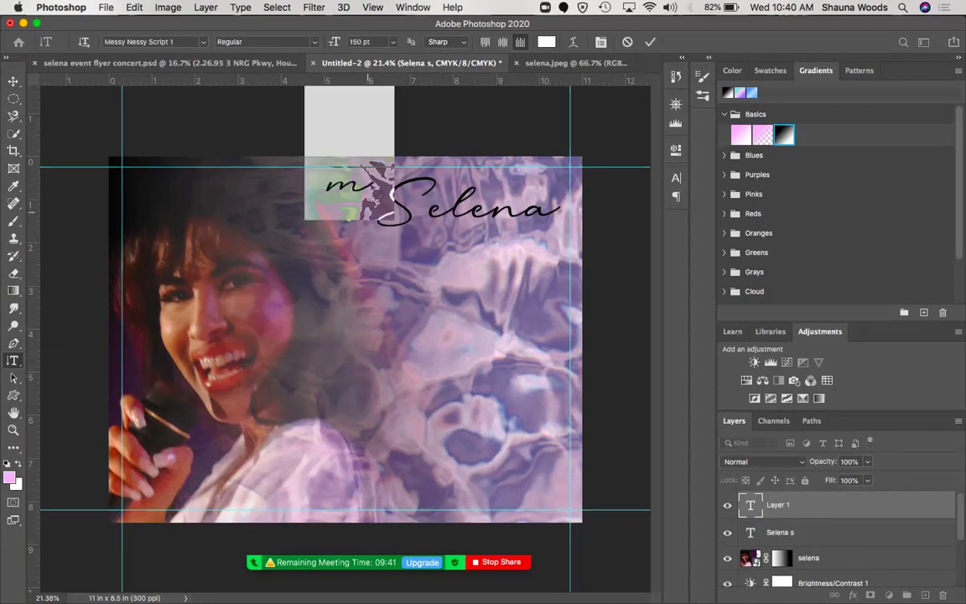
text(A)
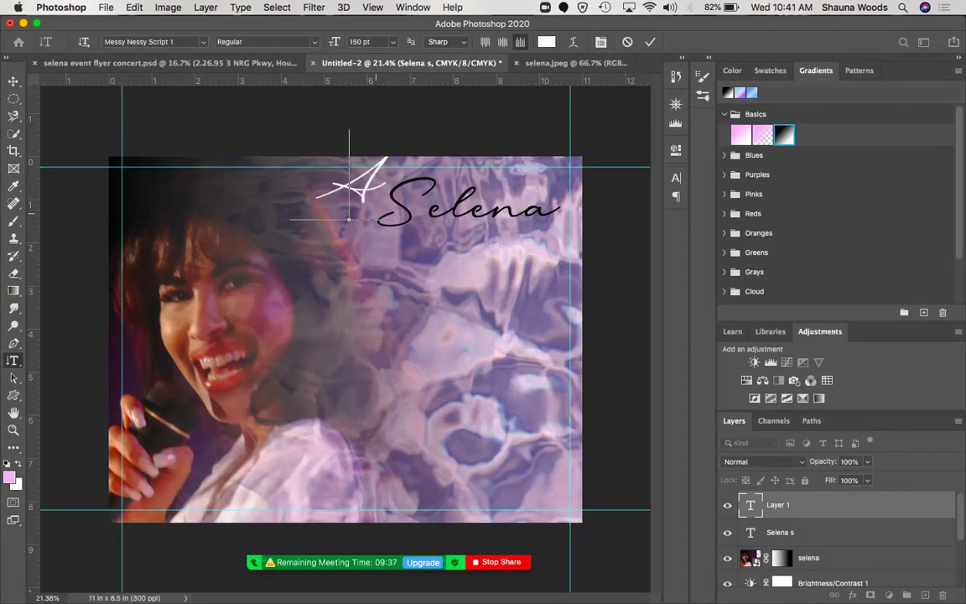
text(s)
key(BackSpace)
text(S)
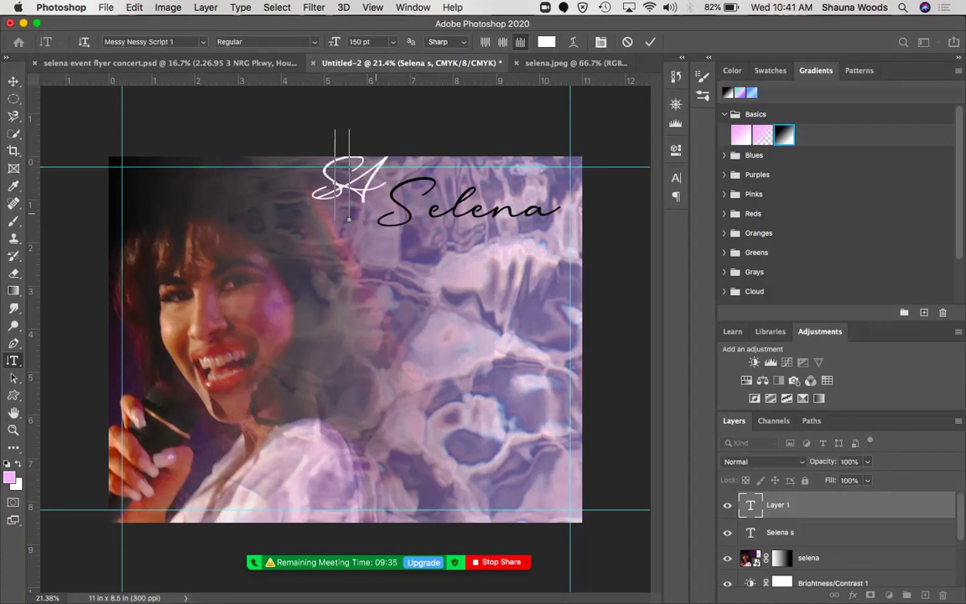
key(Return)
text(T)
key(BackSpace)
key(BackSpace)
key(BackSpace)
key(BackSpace)
key(BackSpace)
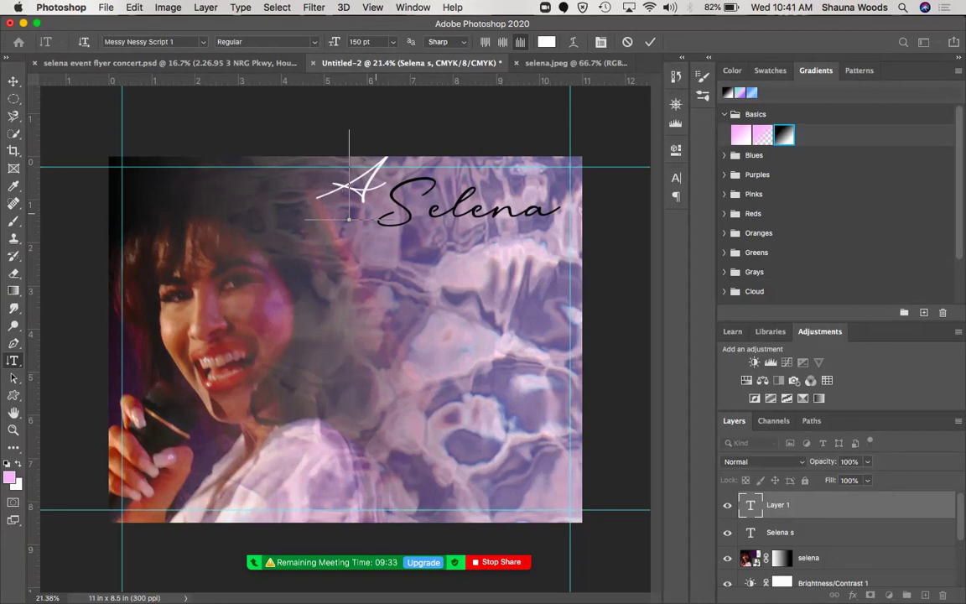
text(AS)
key(BackSpace)
text(D)
key(BackSpace)
text(E)
Move the vertical "ASTRODOME" text down until its last letter sits just above the lower bleed guide.
click(14, 81)
drag(315, 167, 314, 425)
key(super)
key(super+z)
drag(369, 262, 352, 457)
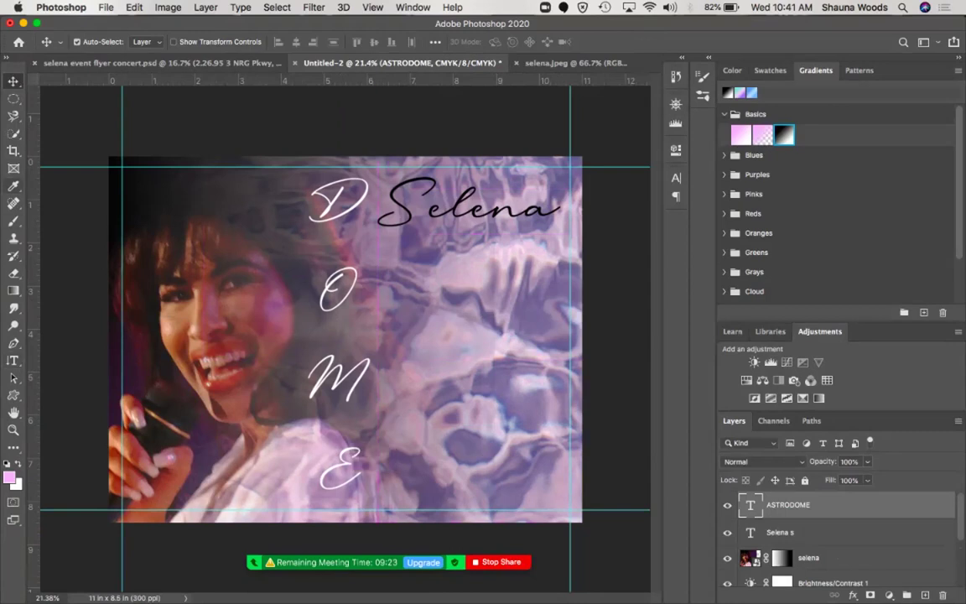
Reduce the whole vertical "ASTRODOME" text to a font size of 50 pt.
click(13, 360)
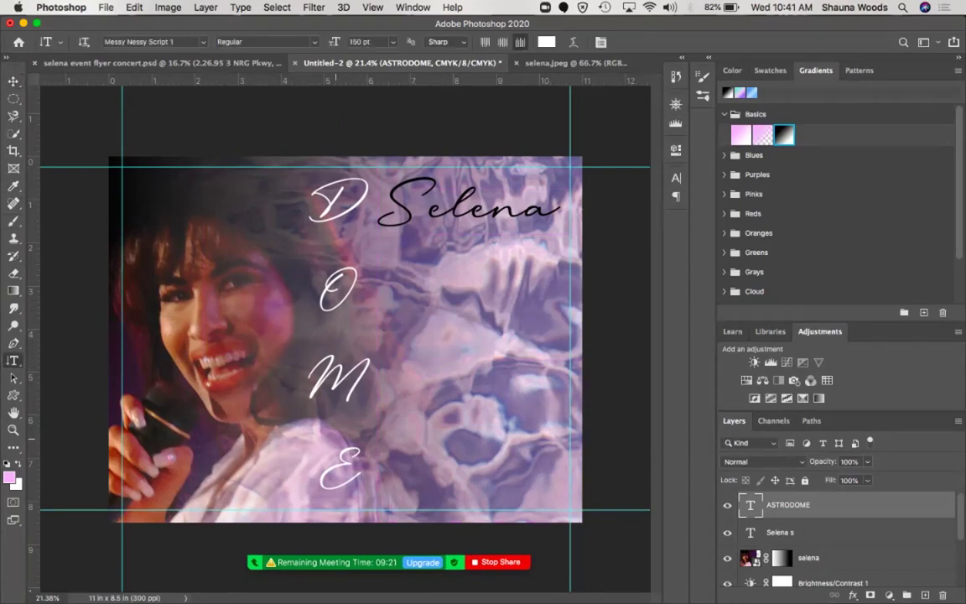
double_click(378, 220)
click(392, 41)
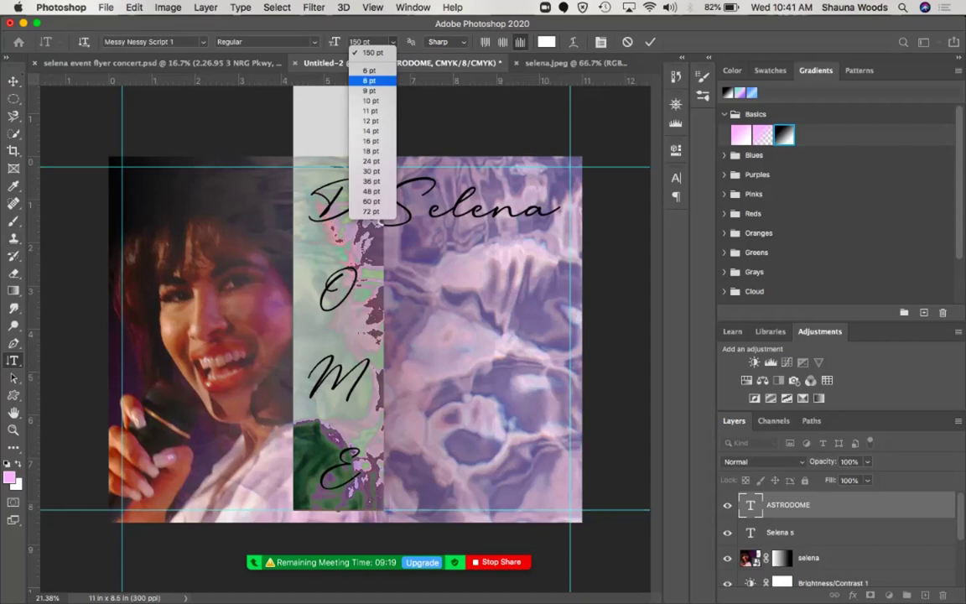
click(336, 120)
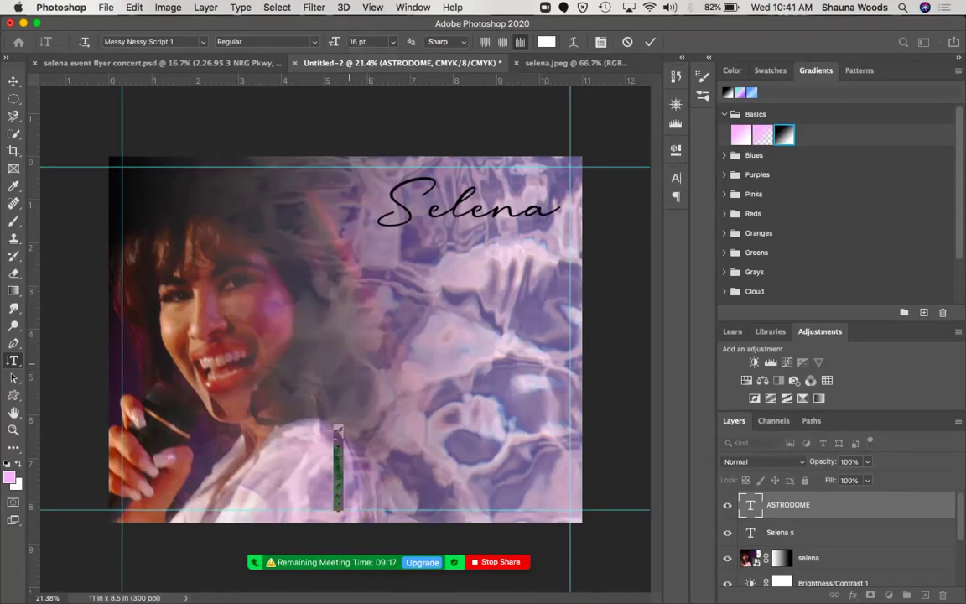
text(50)
key(Return)
Change the font of the vertical "ASTRODOME" text to Krungthep.
click(203, 41)
key(Down)
key(Down)
key(Down)
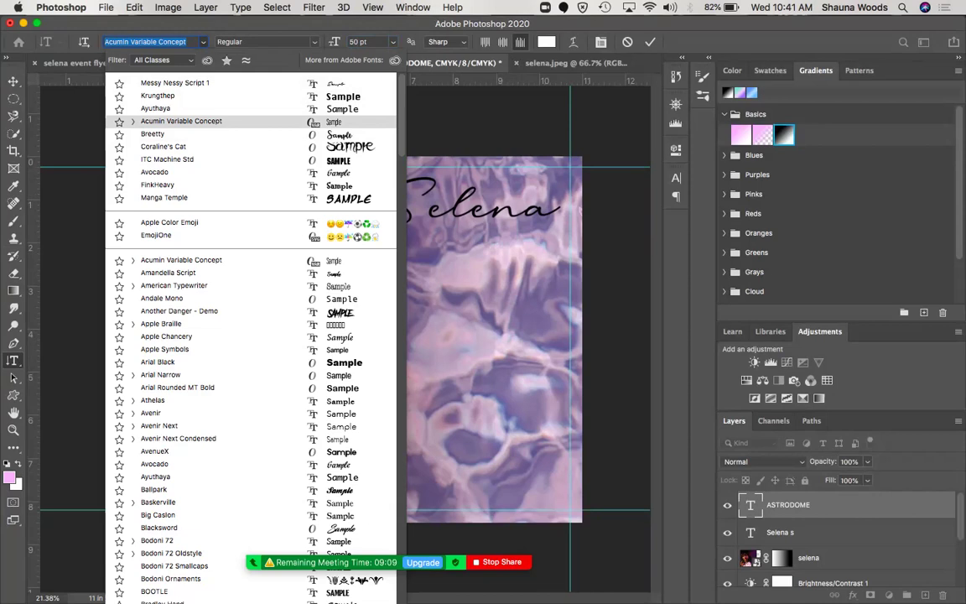
key(Up)
key(Up)
key(Return)
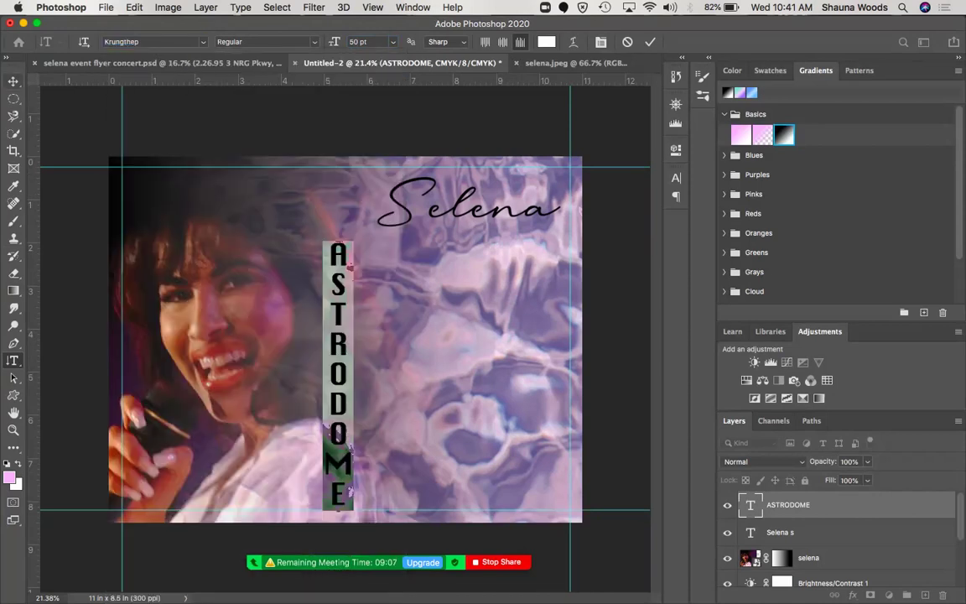
Place "ASTRODOME" along the inside of the right bleed guide and shift the "Selena" title left, ending just before the vertical text.
click(13, 82)
drag(342, 326, 560, 315)
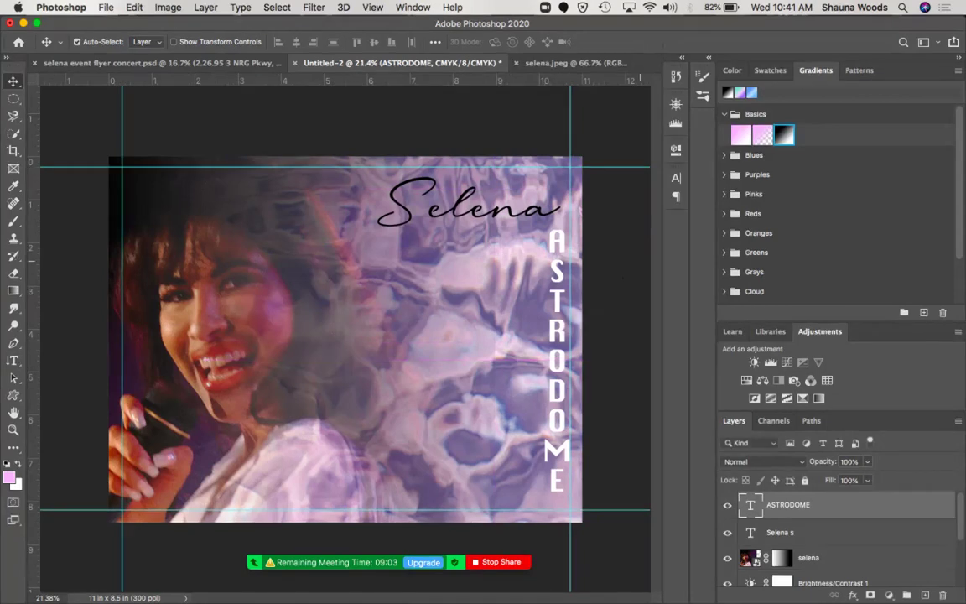
drag(511, 216, 488, 216)
drag(554, 326, 555, 319)
drag(557, 277, 550, 277)
Set the tracking of the whole vertical "ASTRODOME" text to 200.
key(t)
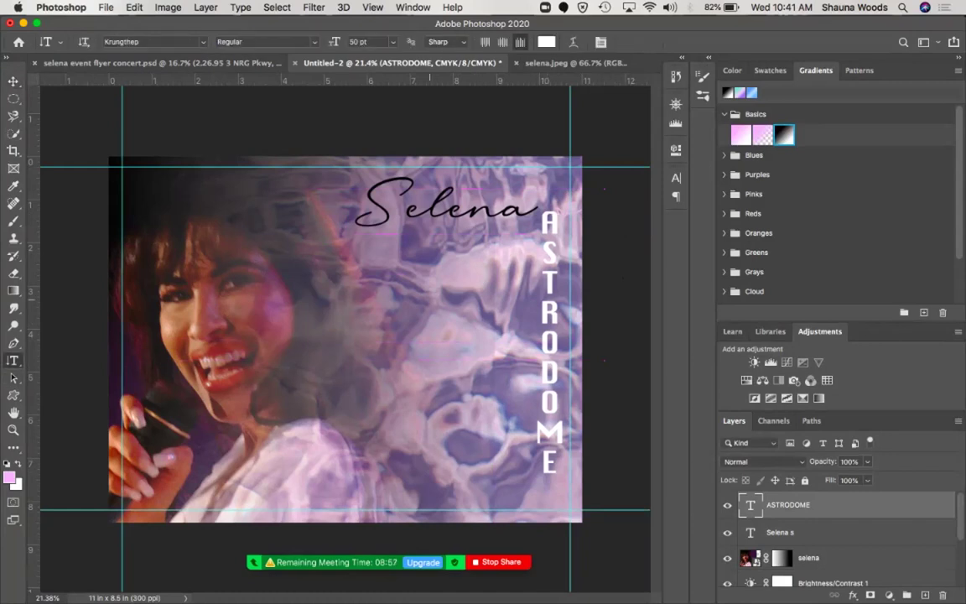
key(Return)
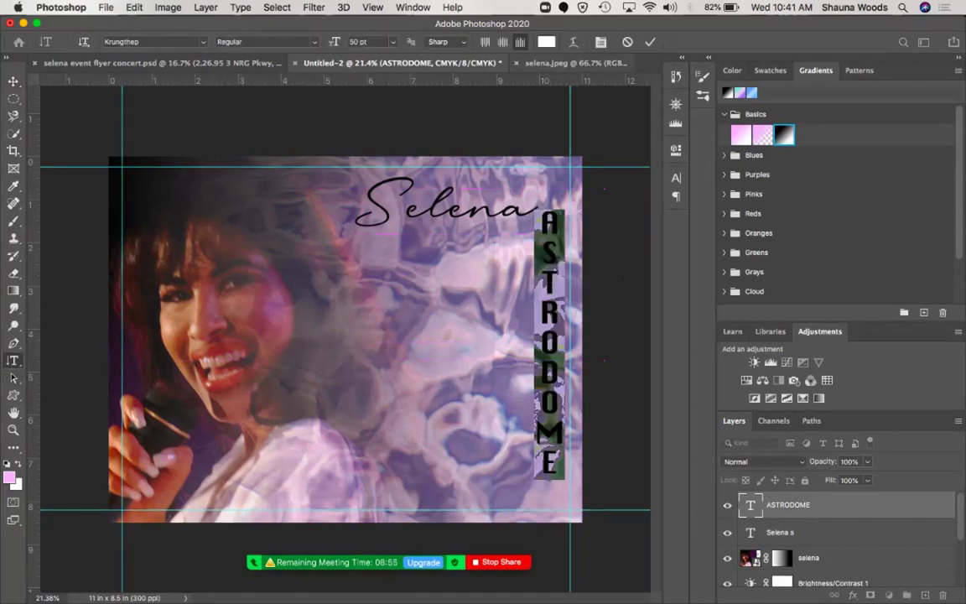
key(super+m)
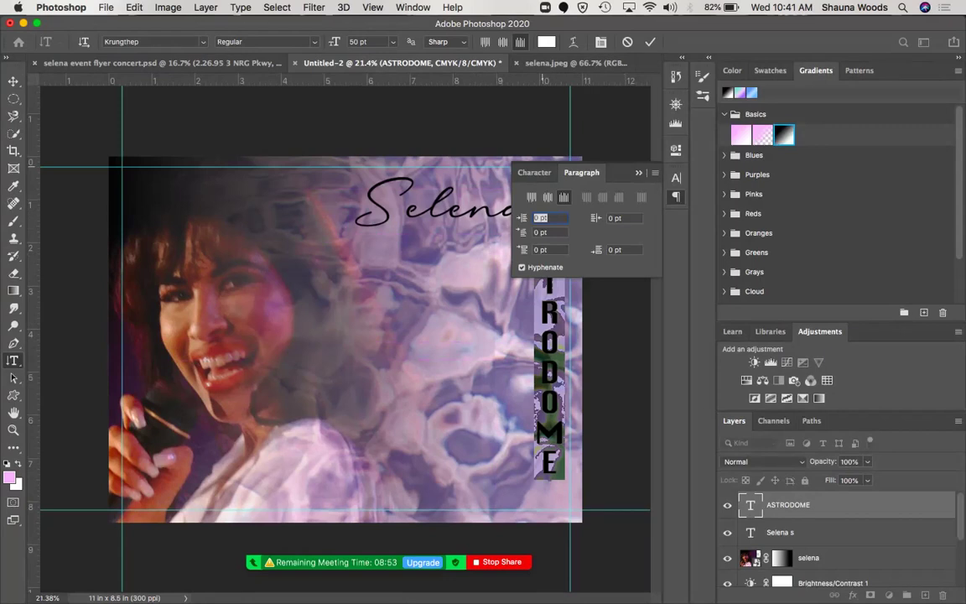
click(536, 173)
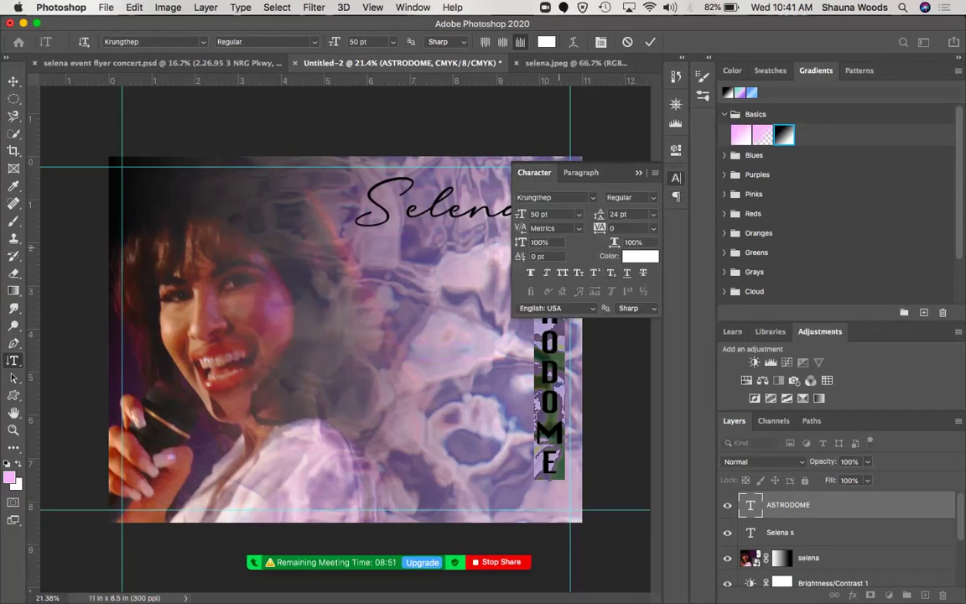
click(653, 228)
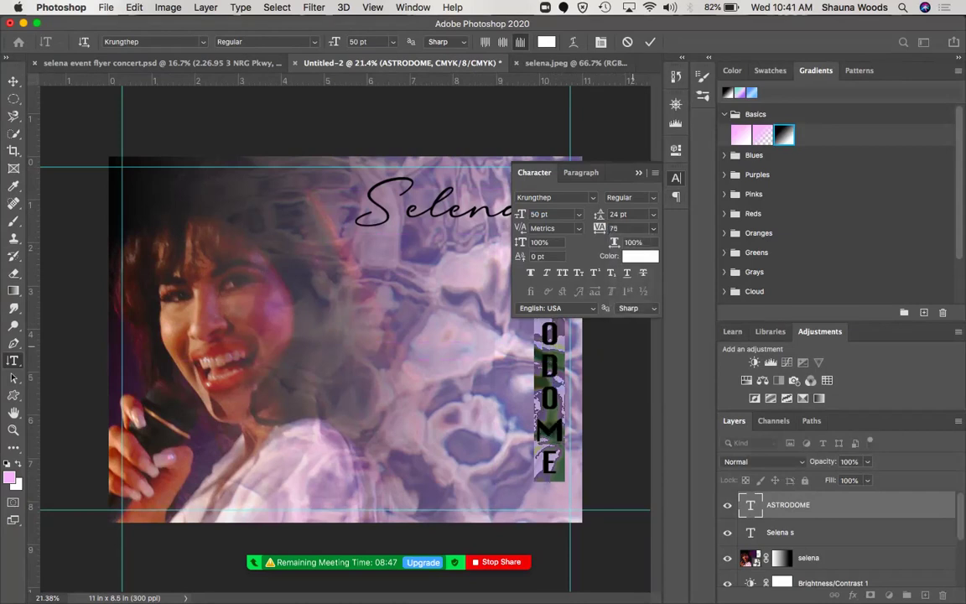
key(Return)
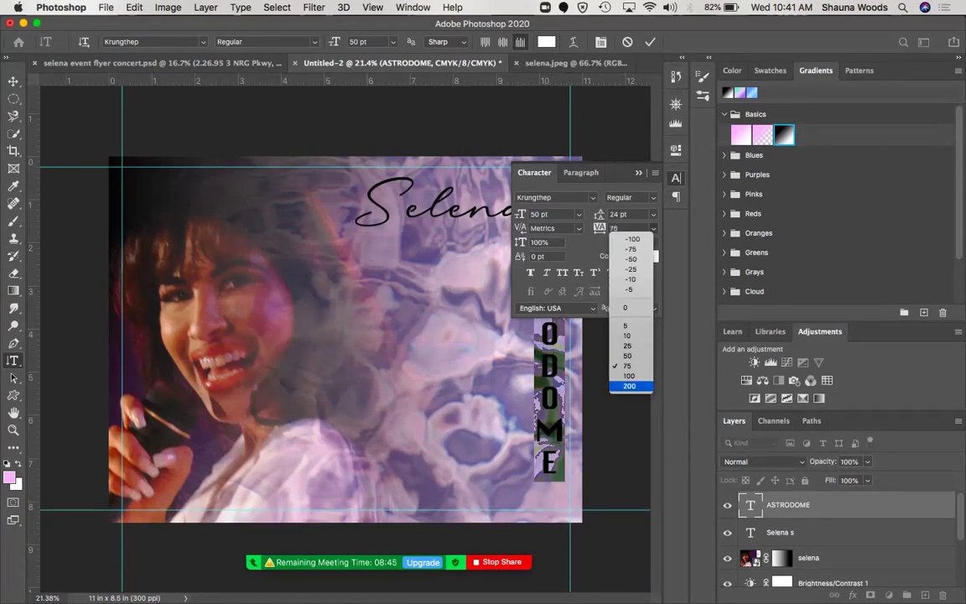
click(629, 376)
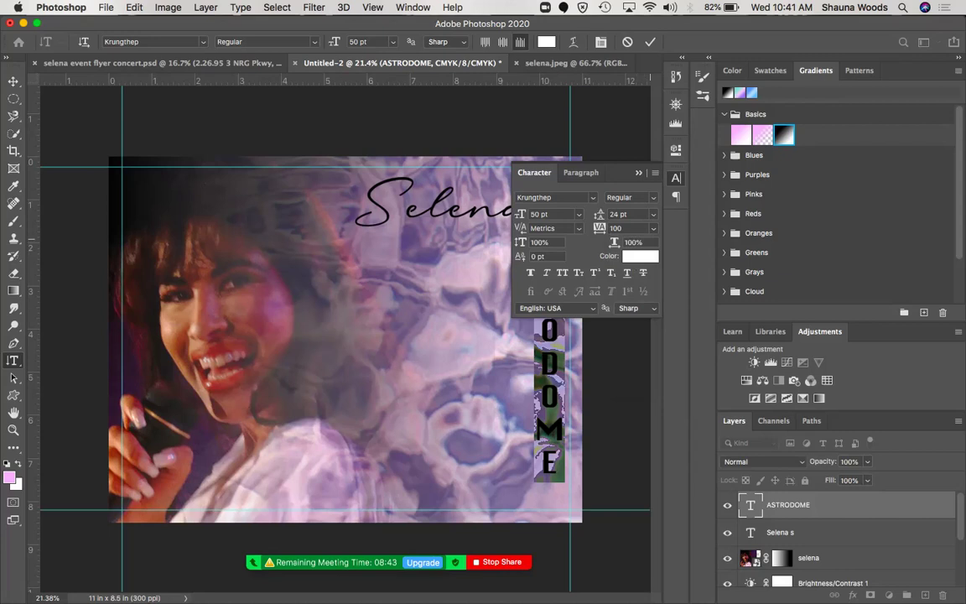
click(653, 229)
click(629, 386)
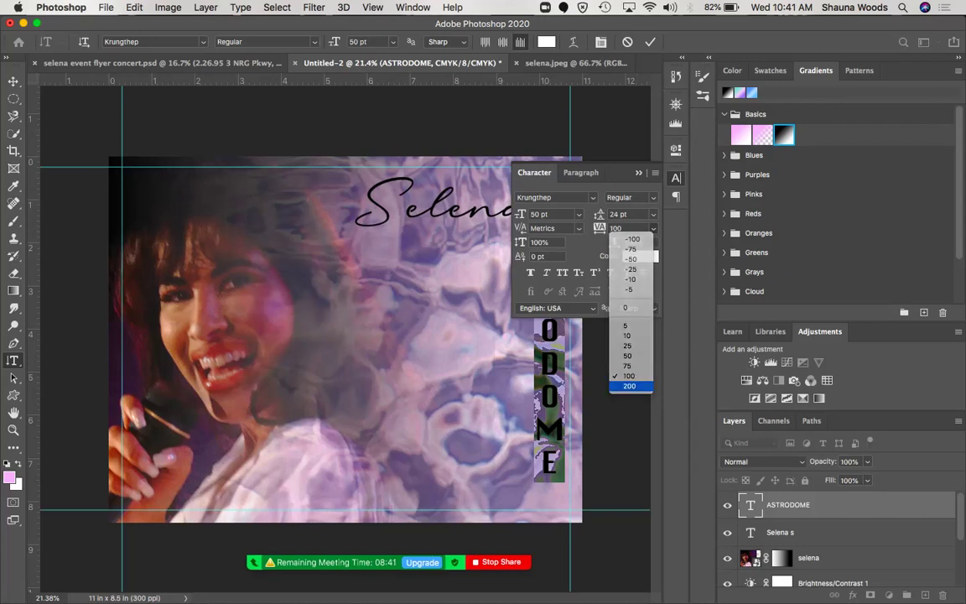
key(Return)
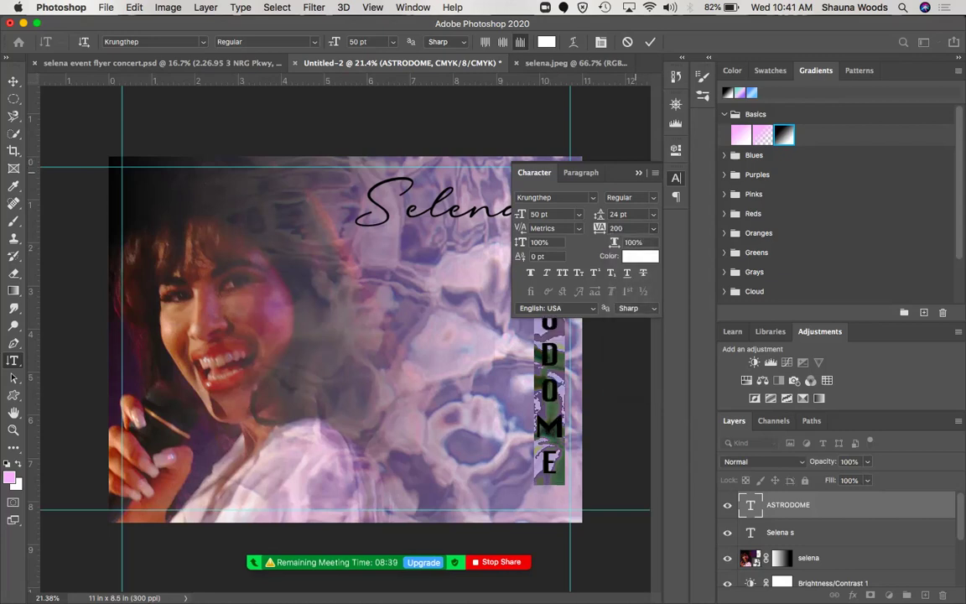
click(638, 173)
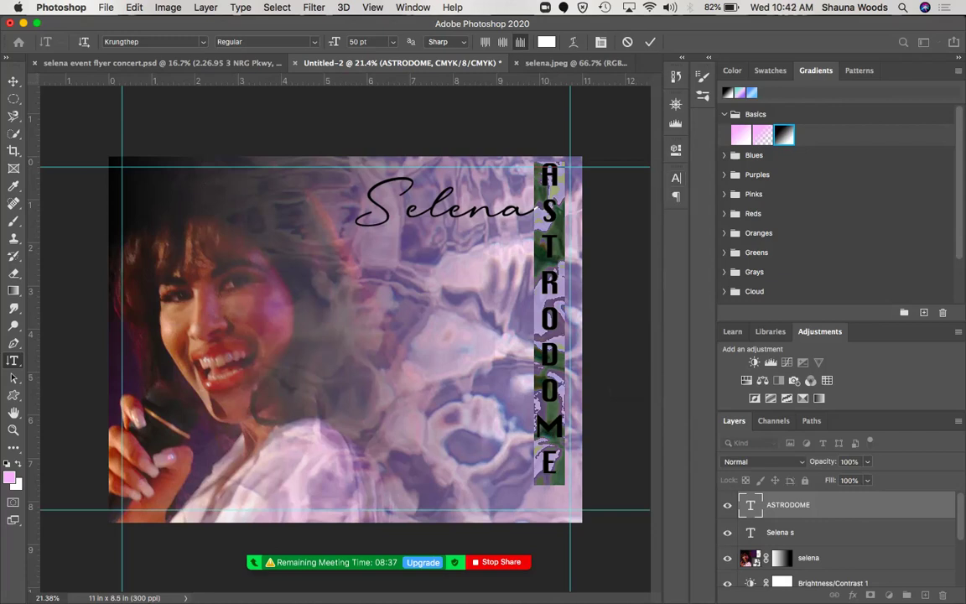
click(676, 178)
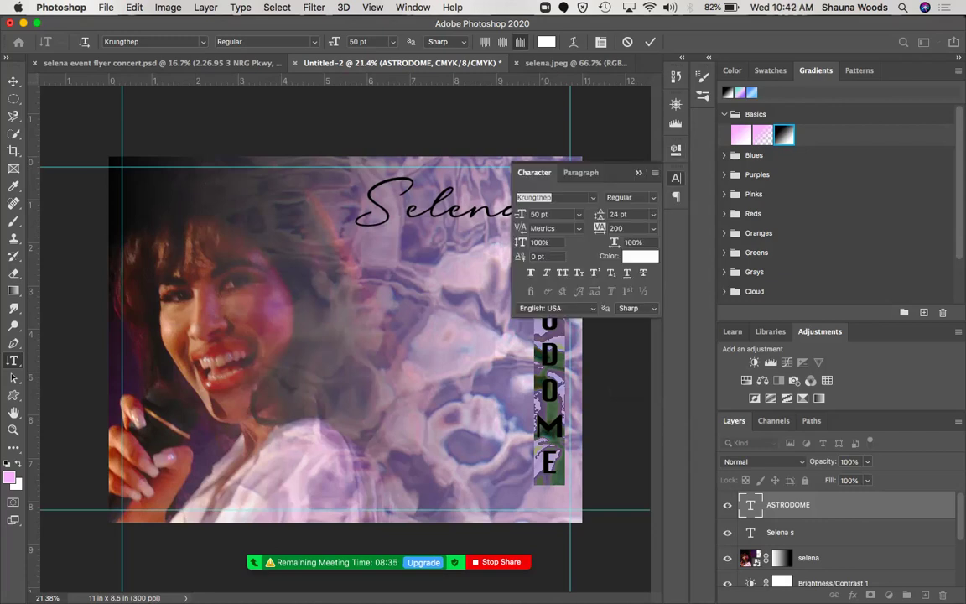
click(372, 7)
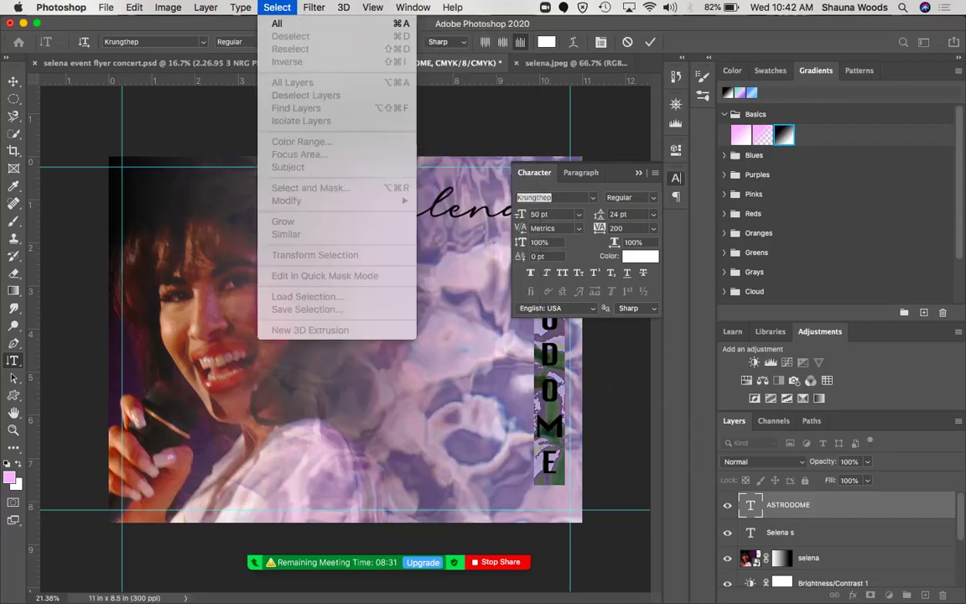
mouse_move(413, 7)
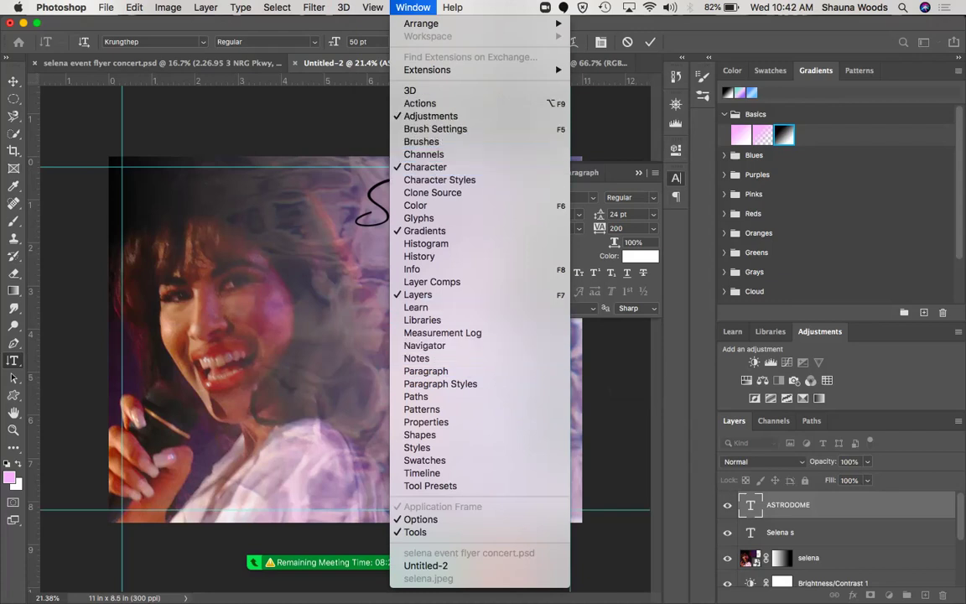
click(619, 194)
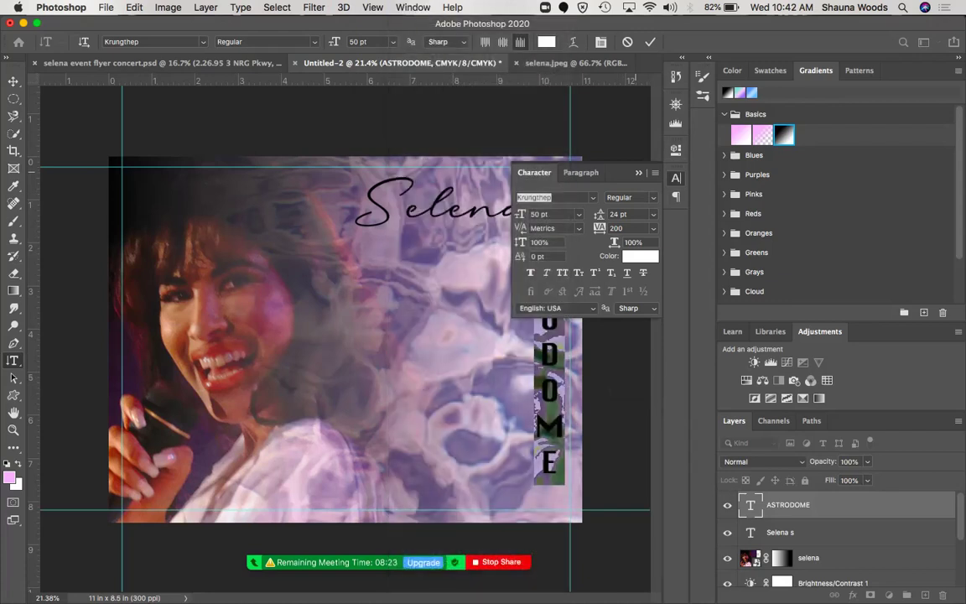
click(638, 173)
key(Escape)
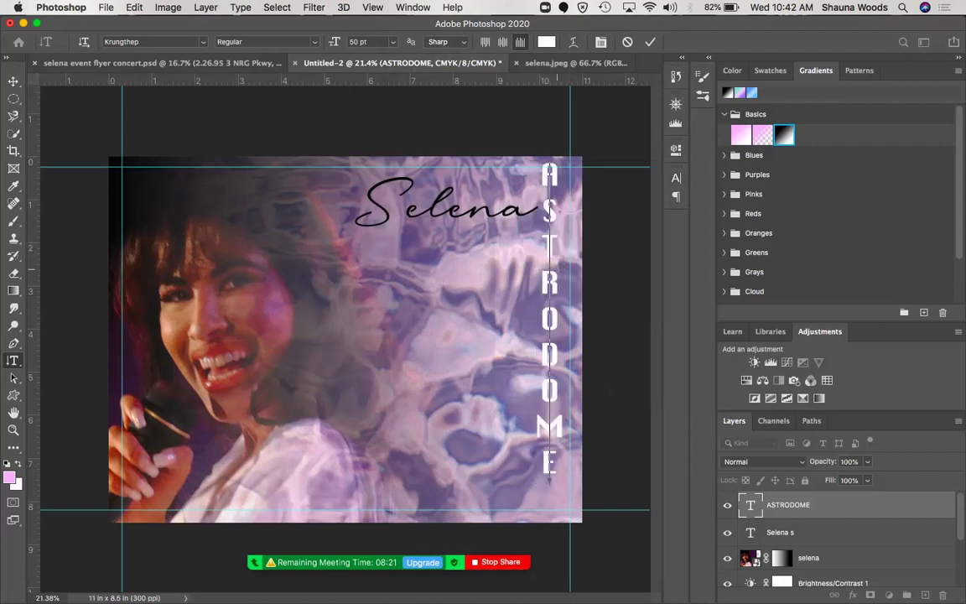
Move "ASTRODOME" down between the upper and lower bleed guides and shift the "Selena" title slightly up and left.
key(v)
drag(549, 220, 552, 245)
drag(408, 205, 396, 197)
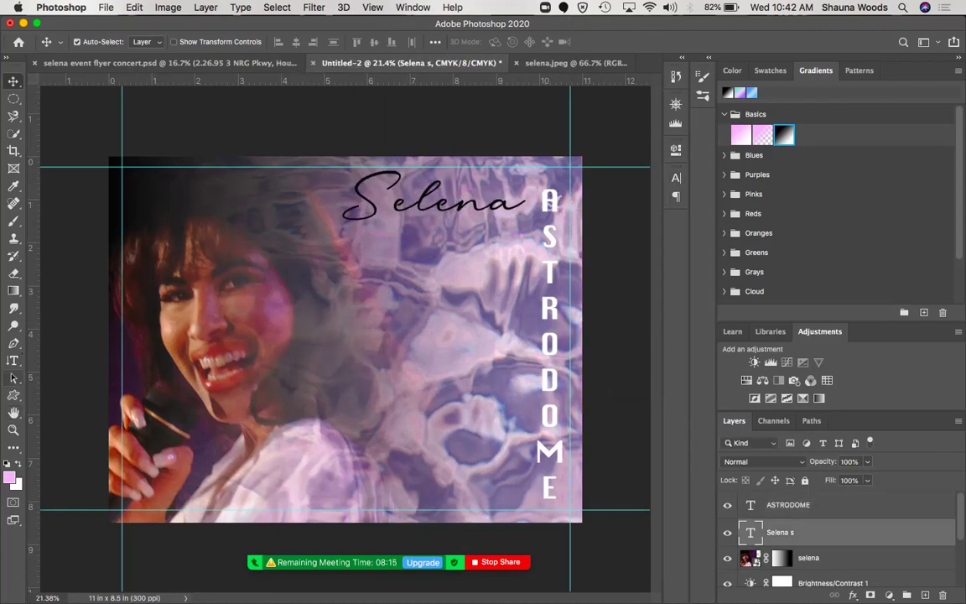
click(14, 361)
click(554, 204)
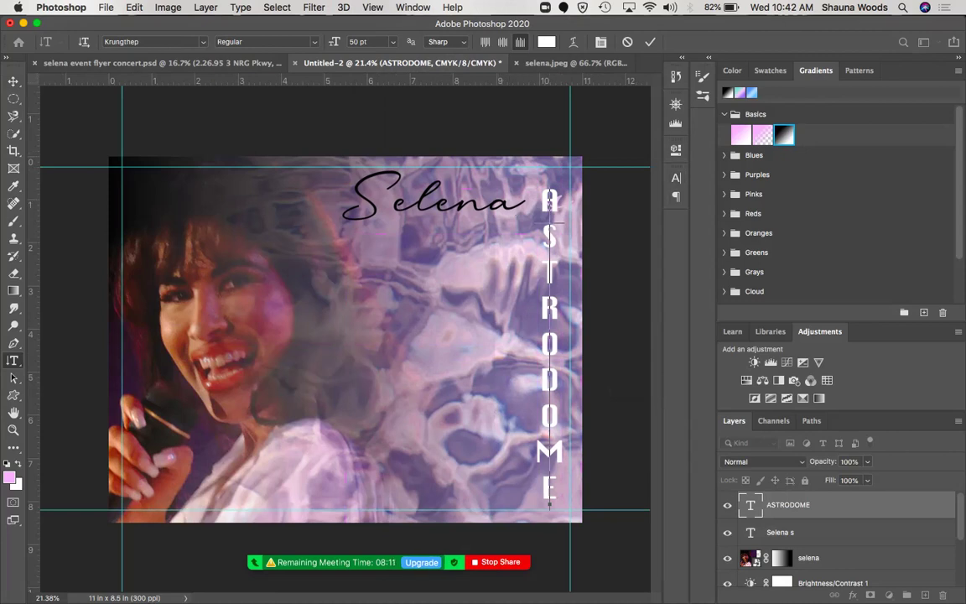
click(13, 82)
Copy the date, venue address and ticket price text block from the selena event flyer concert.psd document using the Horizontal Type Tool.
click(161, 64)
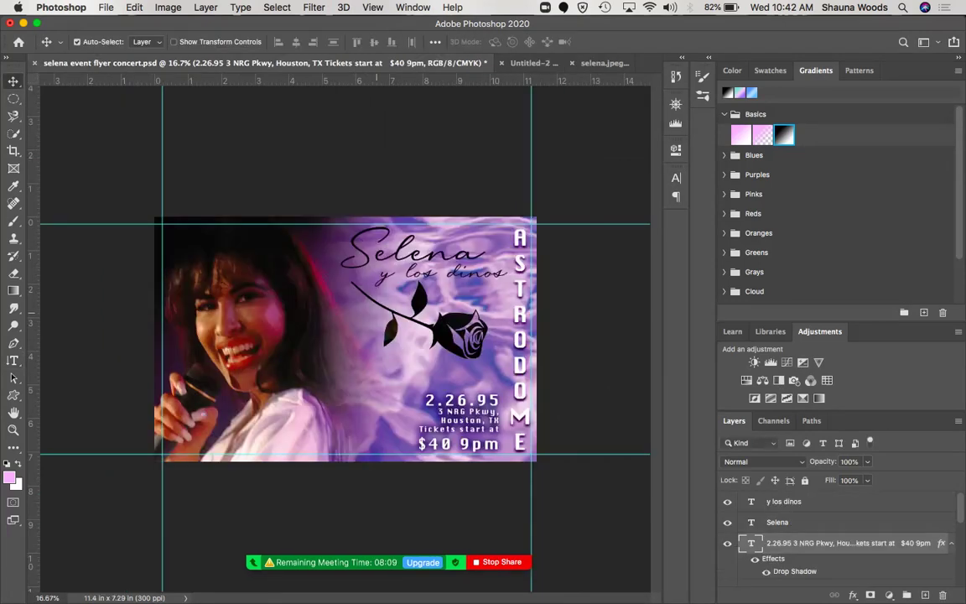
click(14, 360)
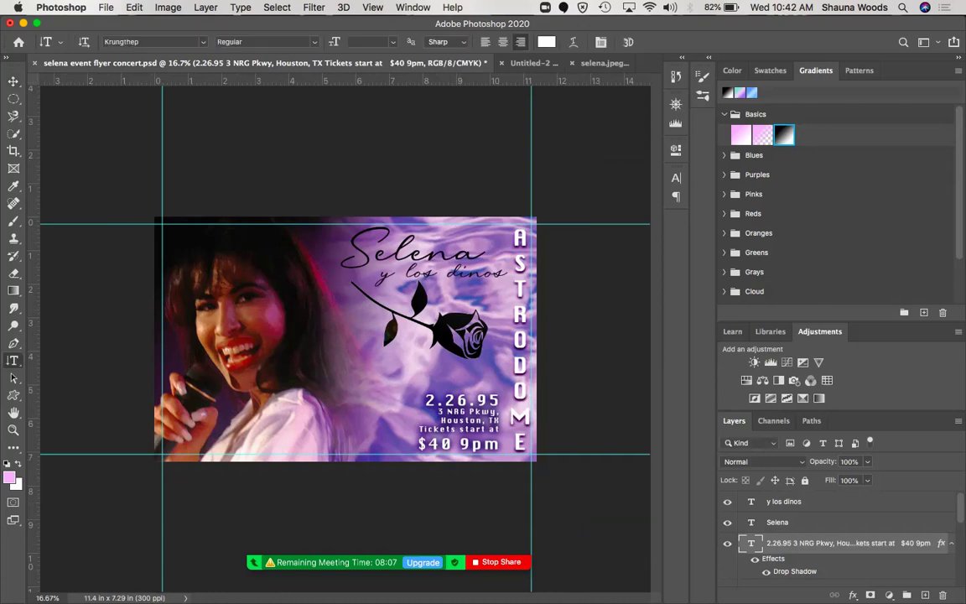
right_click(13, 360)
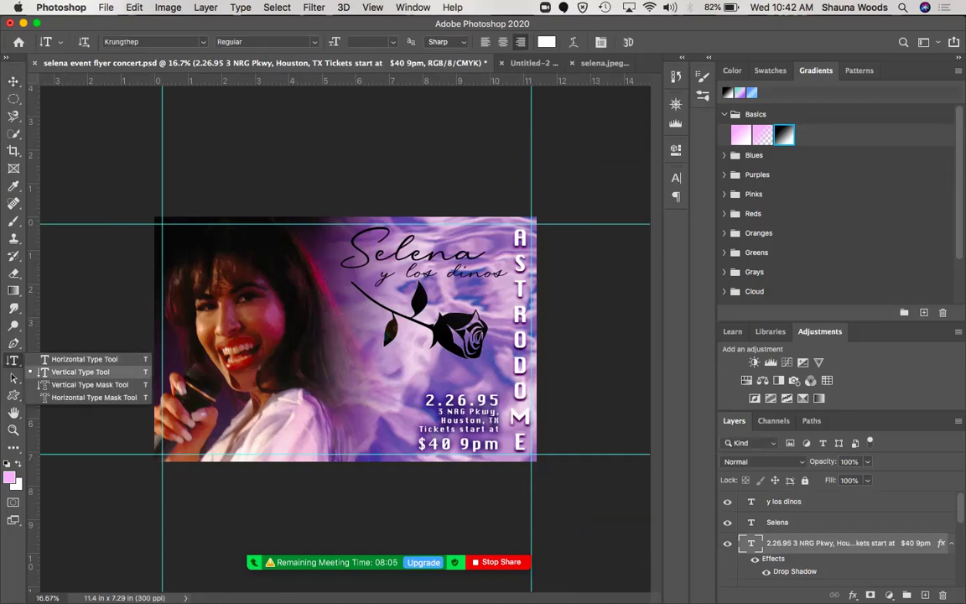
click(50, 370)
right_click(14, 360)
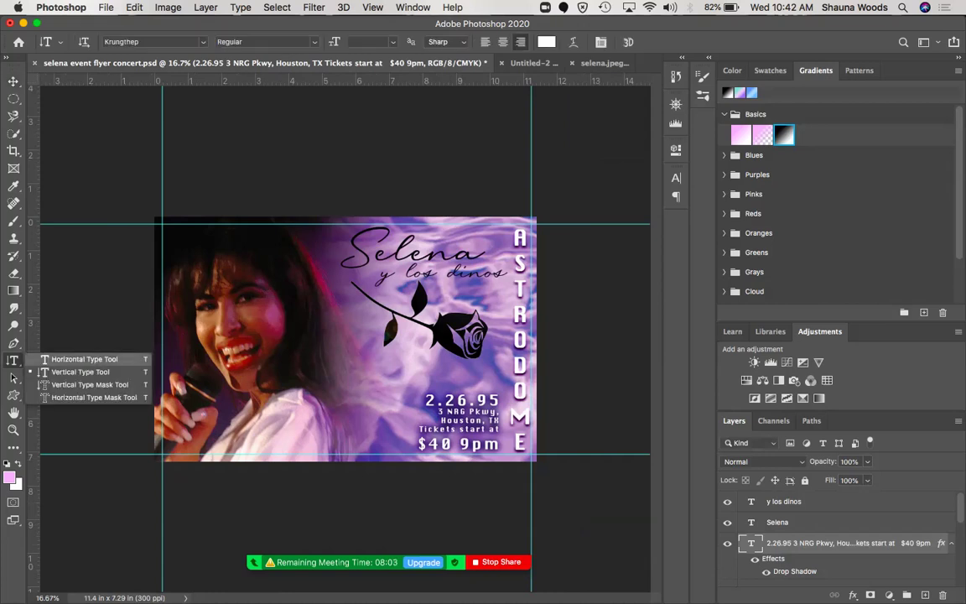
click(72, 360)
drag(426, 399, 488, 445)
key(super+c)
Paste the copied event details into a new text box in Untitled-2, in the lower area just left of "ASTRODOME".
click(530, 62)
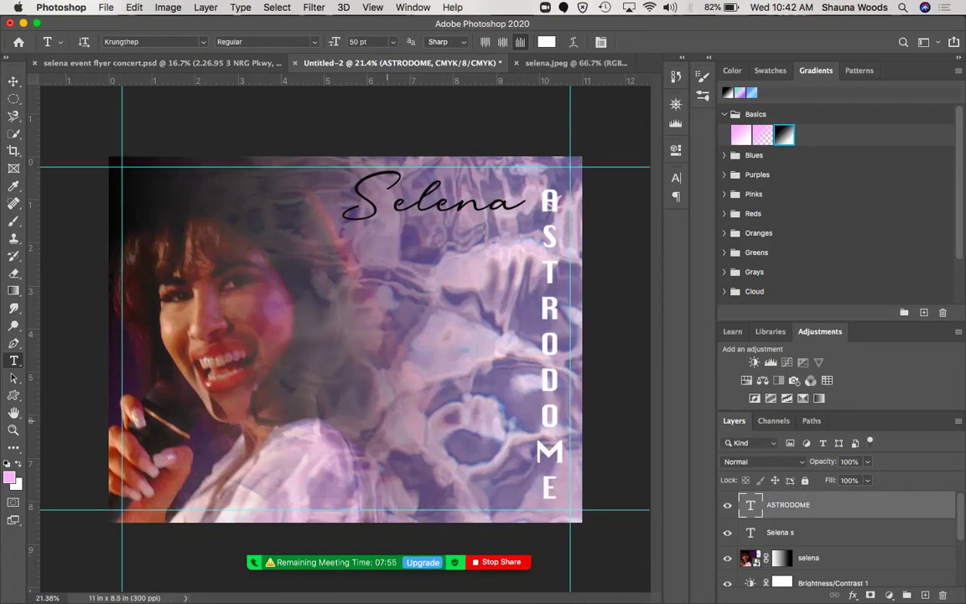
drag(369, 399, 541, 499)
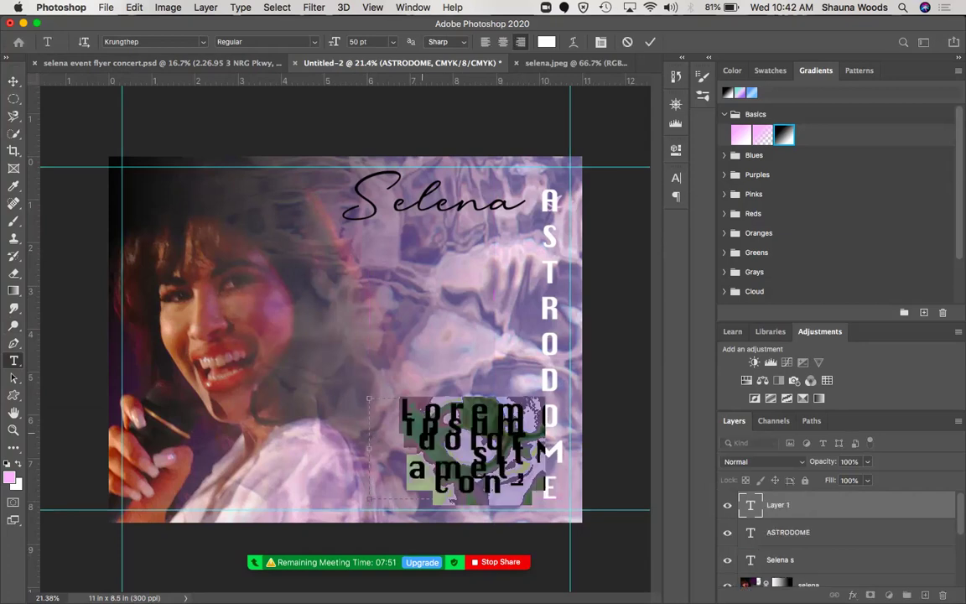
key(super+v)
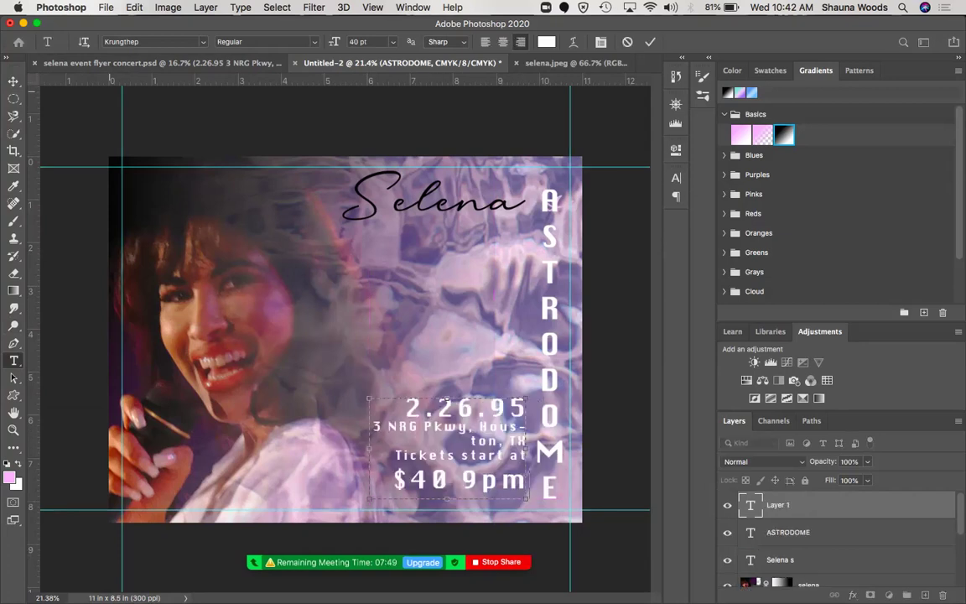
click(13, 81)
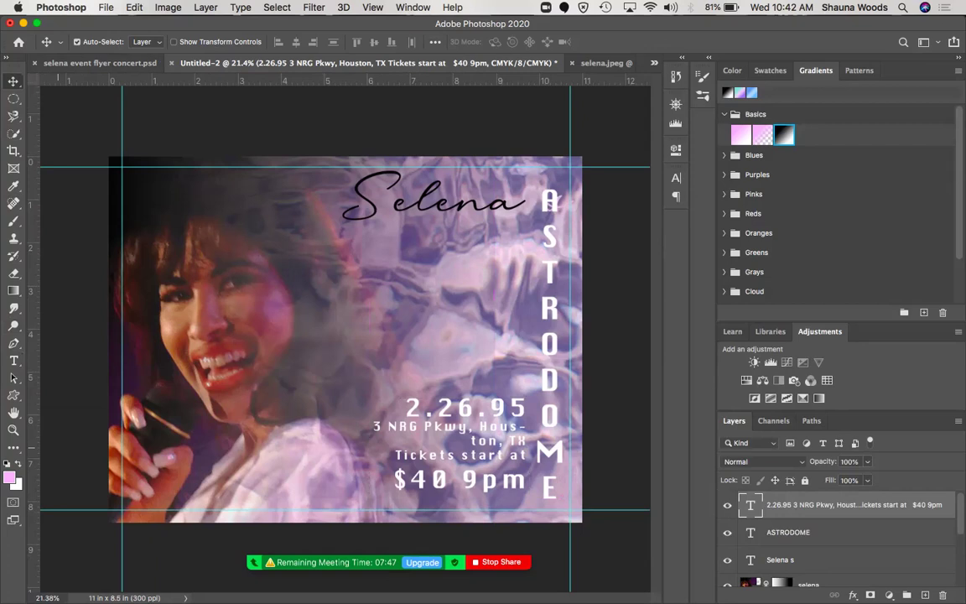
Change the colour of all the event details text to black (000000) and nudge the block slightly left, away from "ASTRODOME".
click(14, 360)
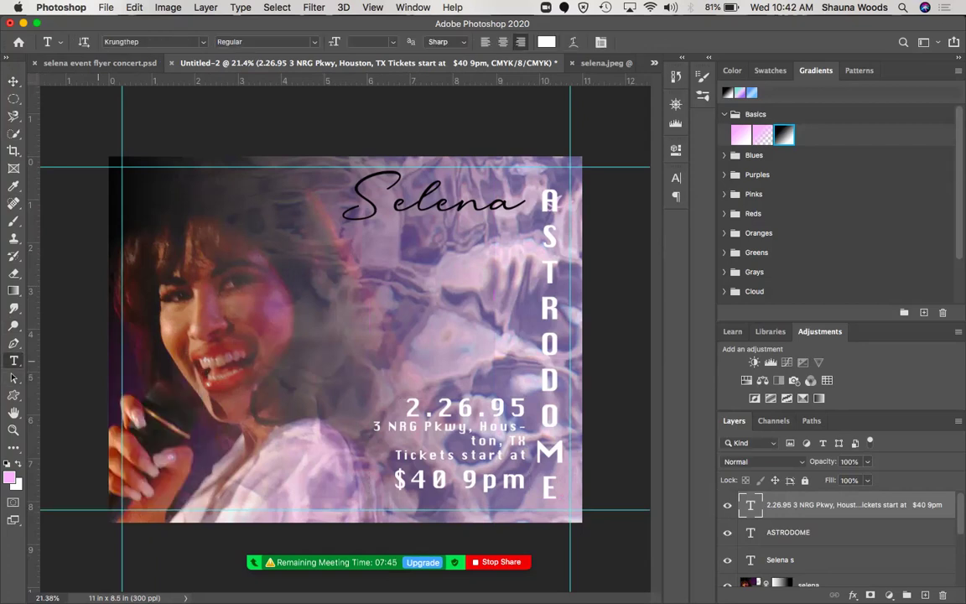
drag(405, 404, 526, 486)
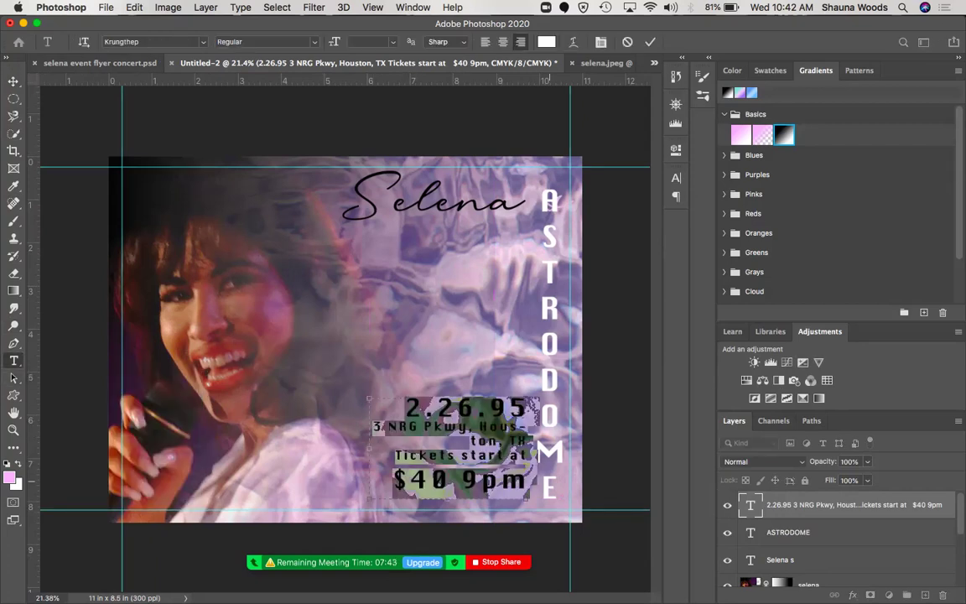
click(547, 42)
click(757, 316)
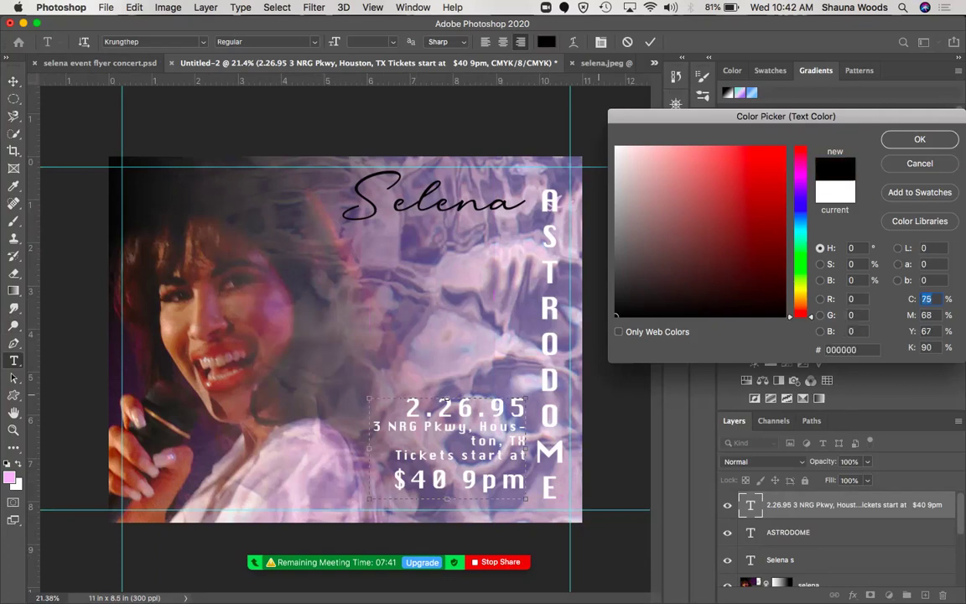
key(Return)
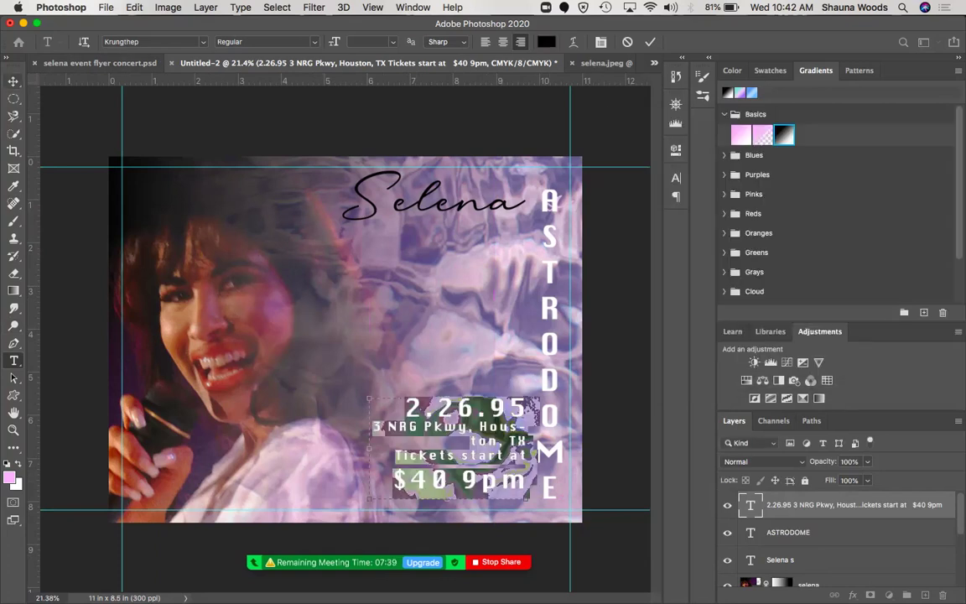
click(13, 81)
drag(511, 419, 508, 418)
Widen the event details text box leftward so the address fits on one line, and move the block down to just above the lower guide.
click(14, 361)
click(434, 470)
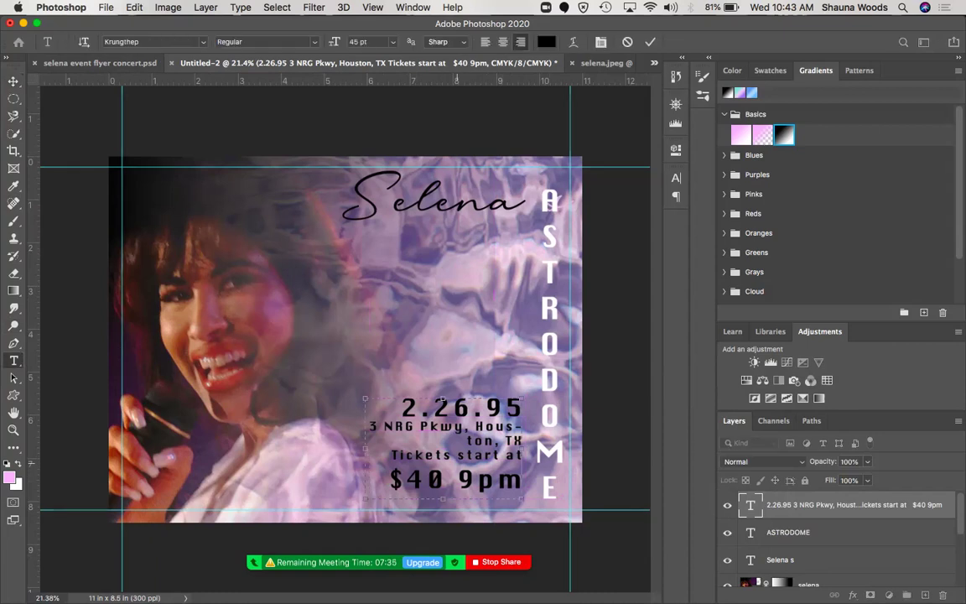
drag(375, 449, 311, 447)
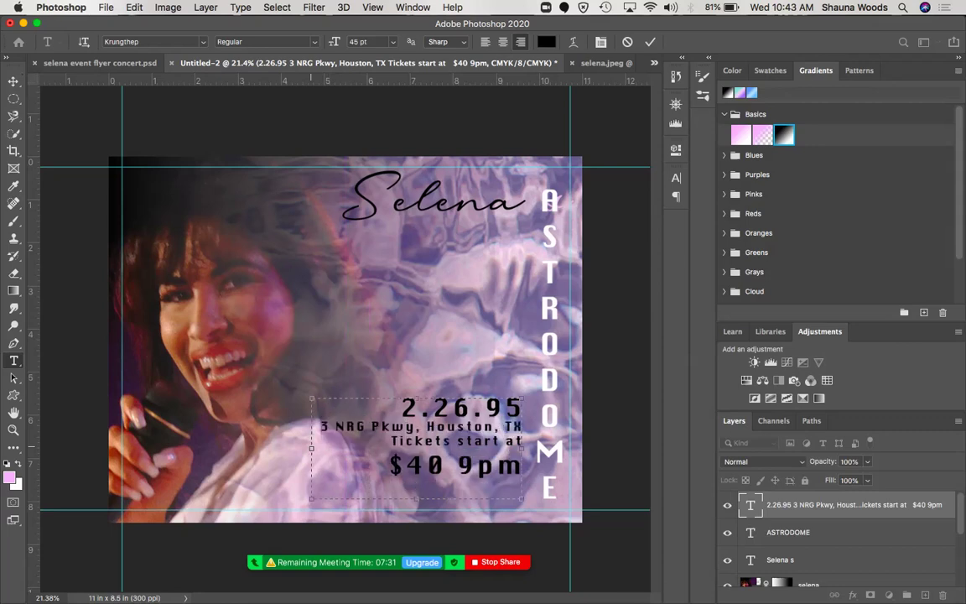
click(13, 82)
drag(476, 387, 480, 408)
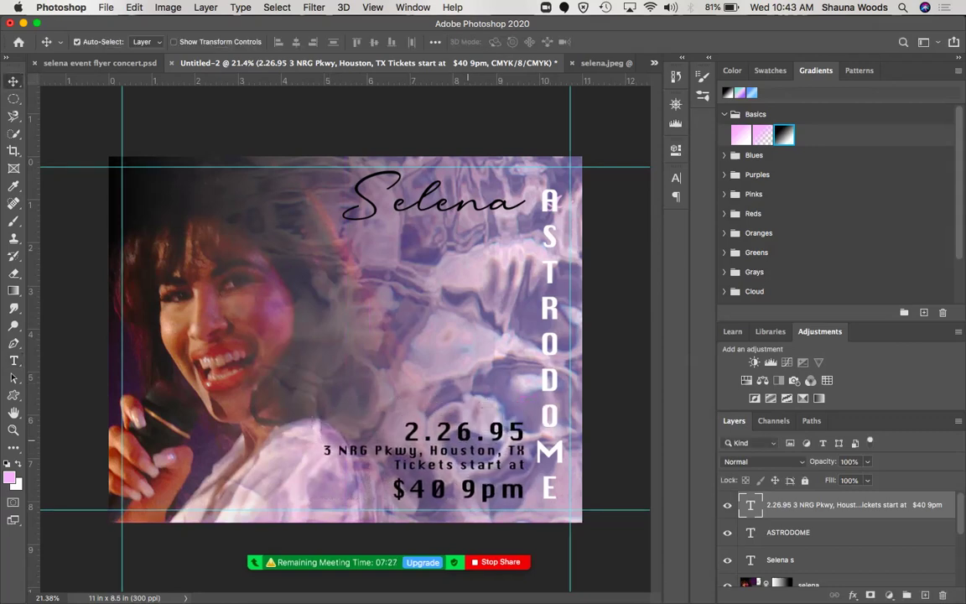
Place img_562345.png as a linked image, scaling the rose down and rotating it sideways between the "Selena" title and the event details.
click(105, 8)
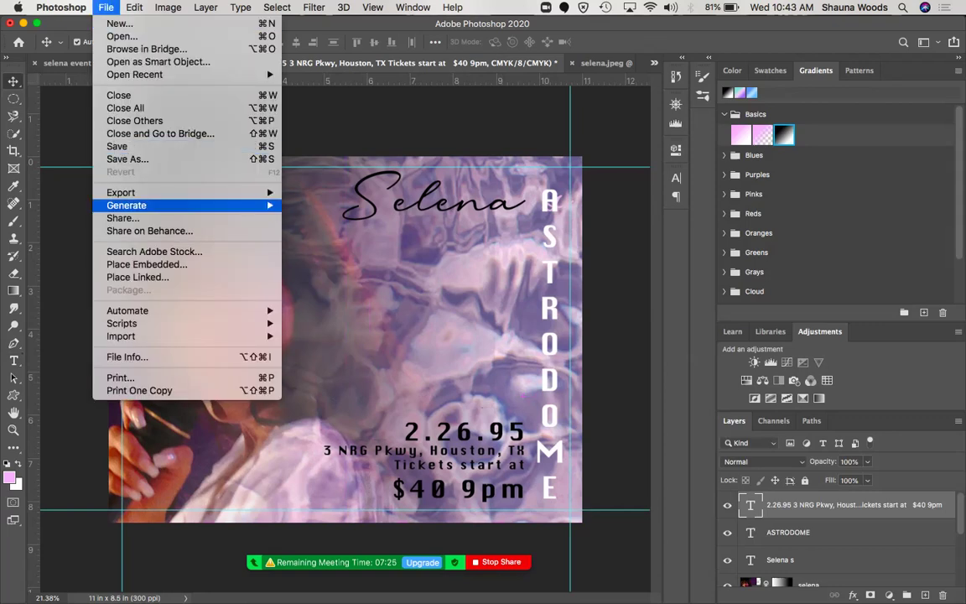
click(138, 277)
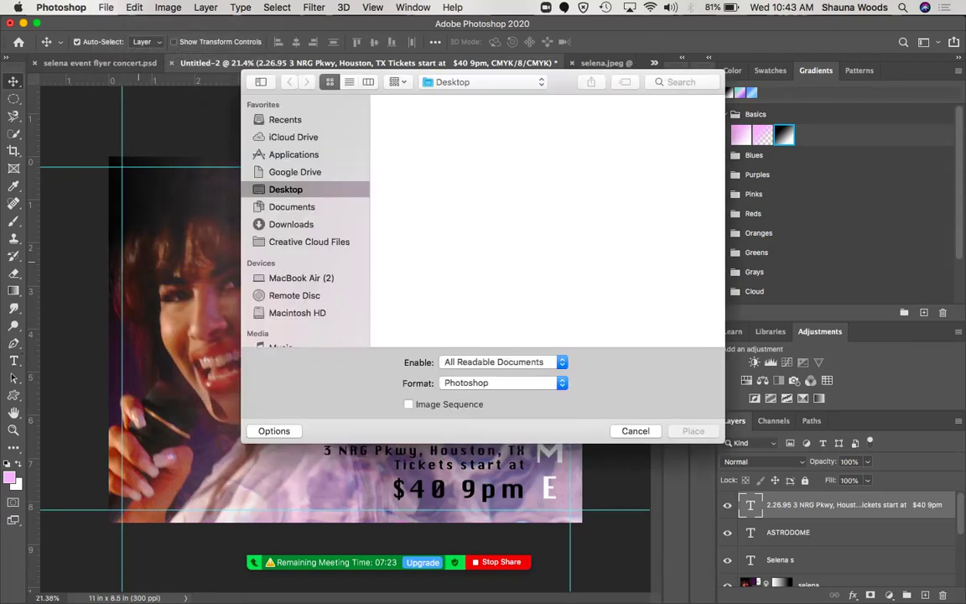
click(484, 139)
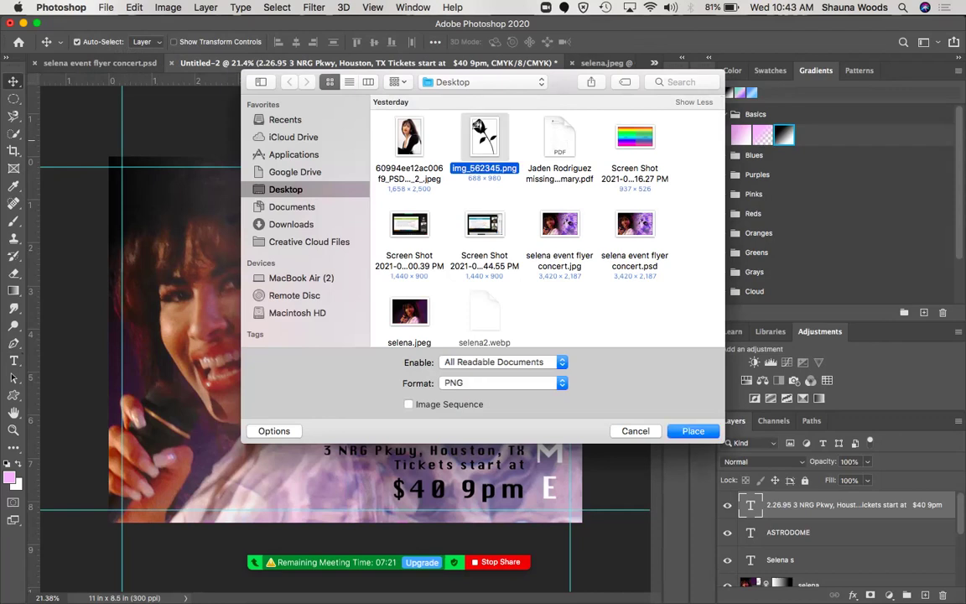
click(693, 430)
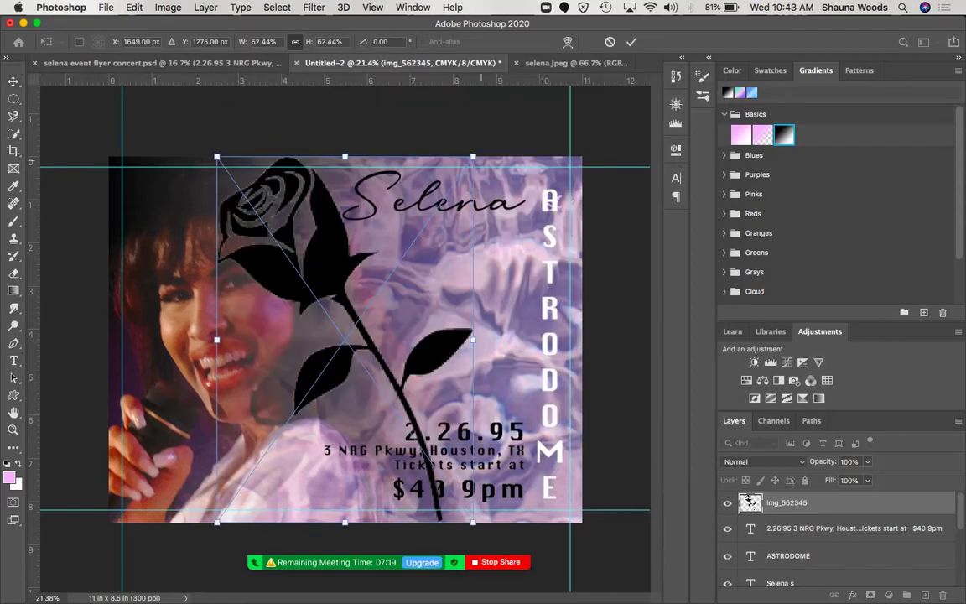
drag(473, 157, 311, 435)
drag(368, 399, 567, 307)
key(Return)
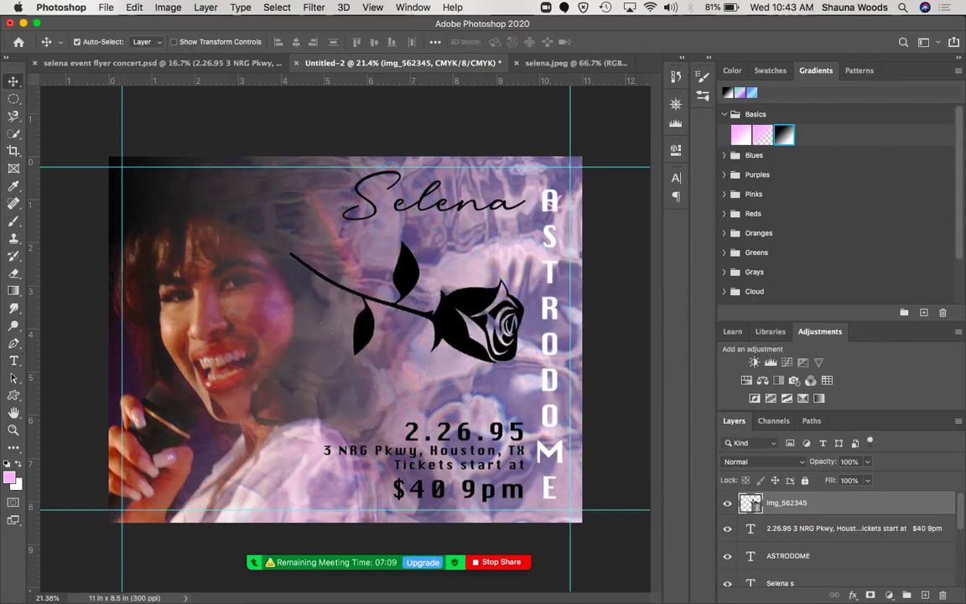
Add a Bevel & Emboss layer style to the "ASTRODOME" text layer, keeping the flyer text in view beside the dialog.
scroll(839, 536, down, 1)
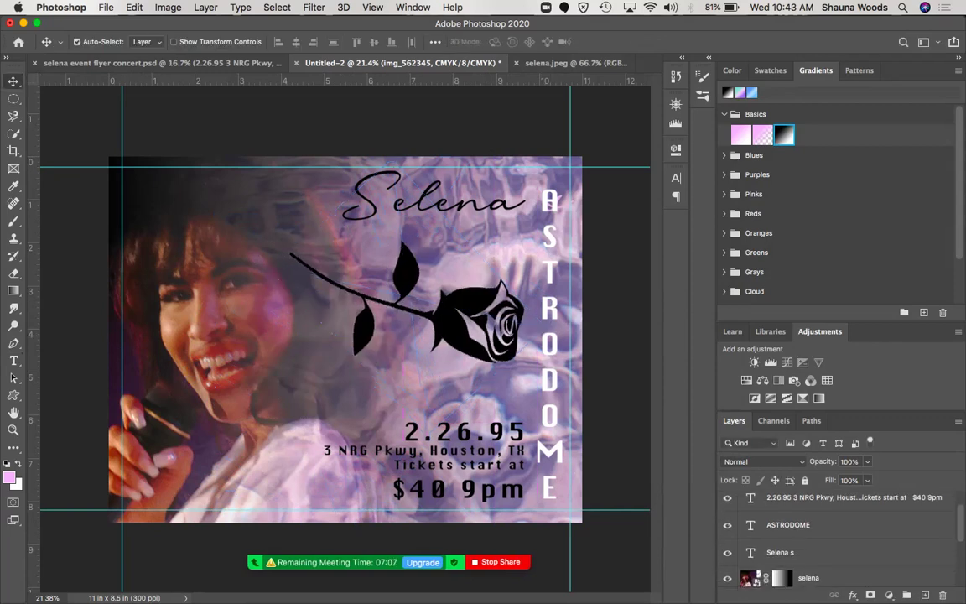
click(788, 525)
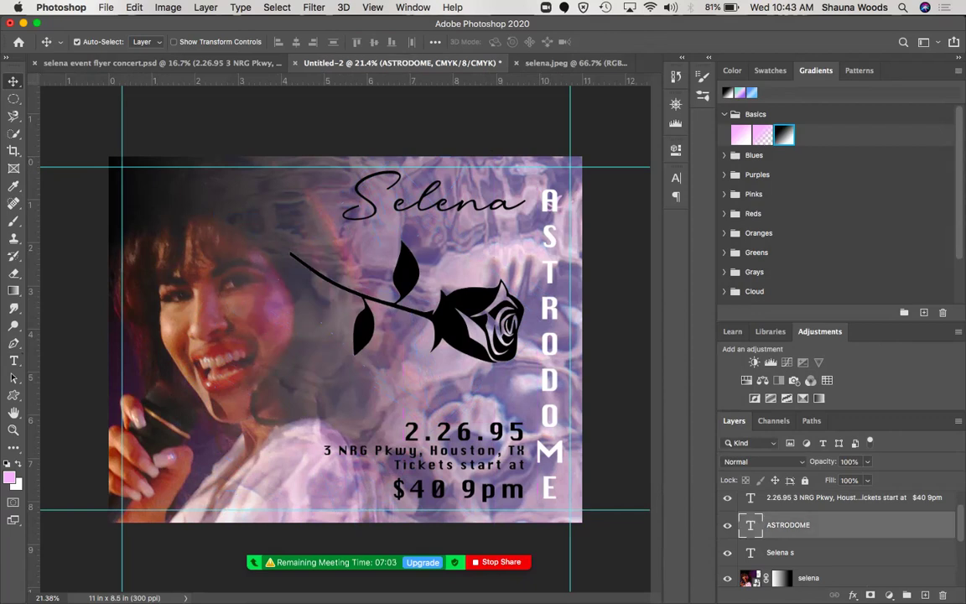
click(205, 8)
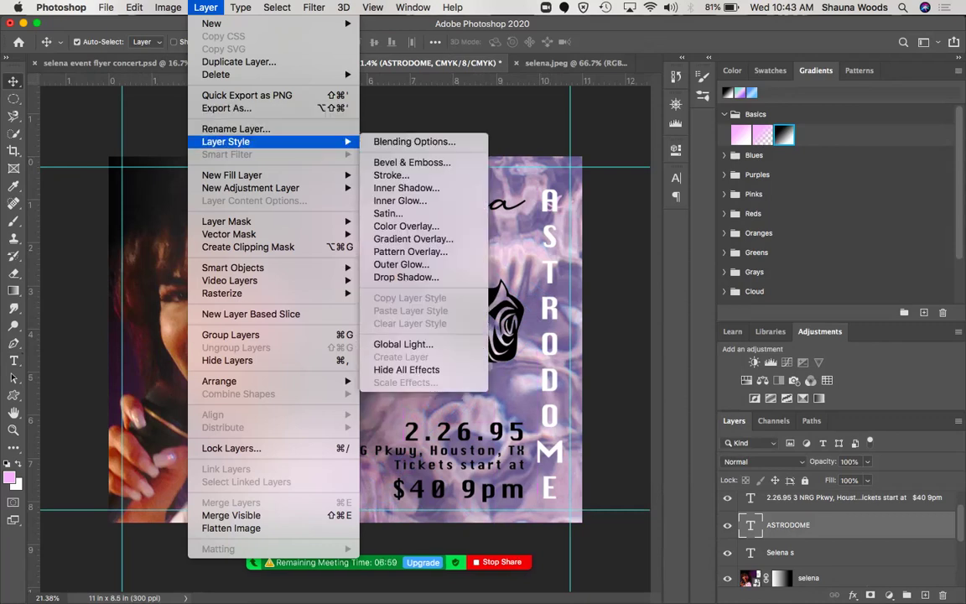
mouse_move(252, 141)
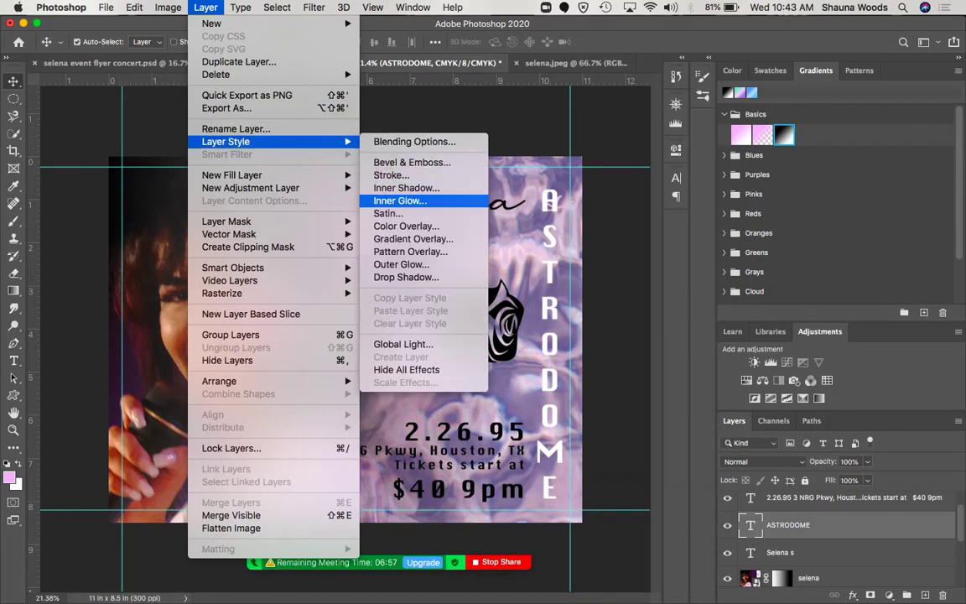
click(411, 163)
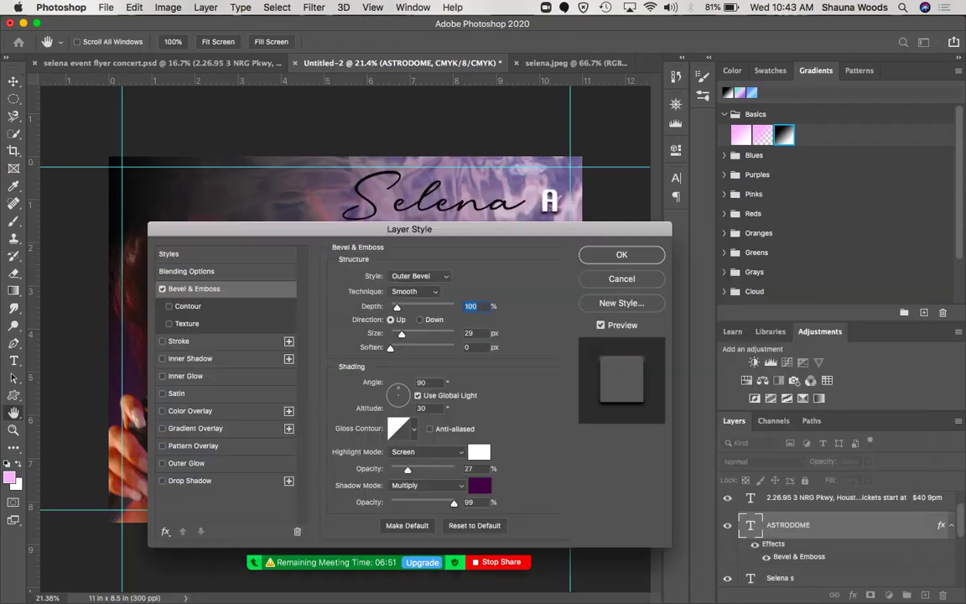
drag(409, 229, 232, 125)
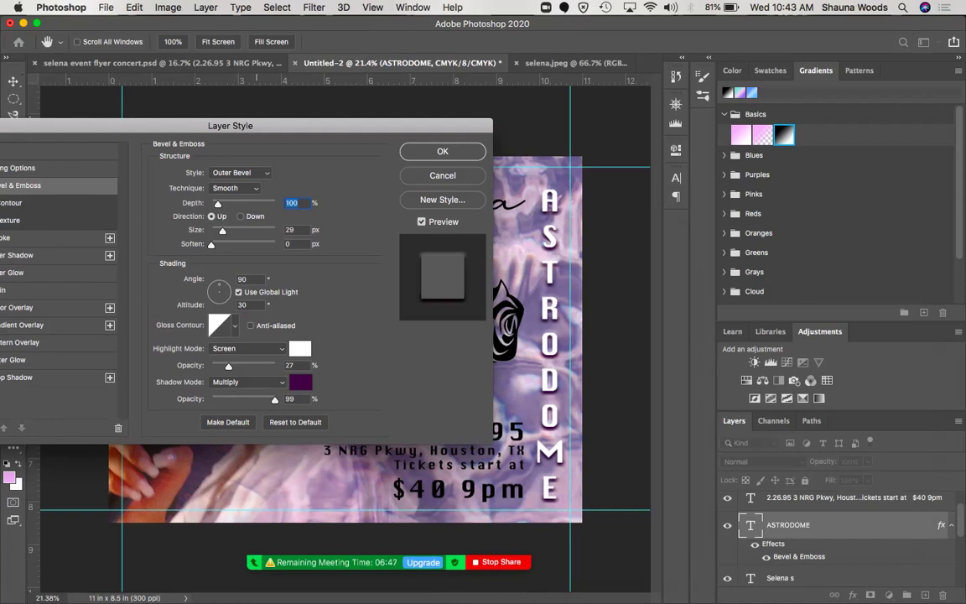
Set the "ASTRODOME" bevel's highlight colour to cyan (5feffc) and both its highlight and shadow opacities to 100%, and apply the style.
click(299, 348)
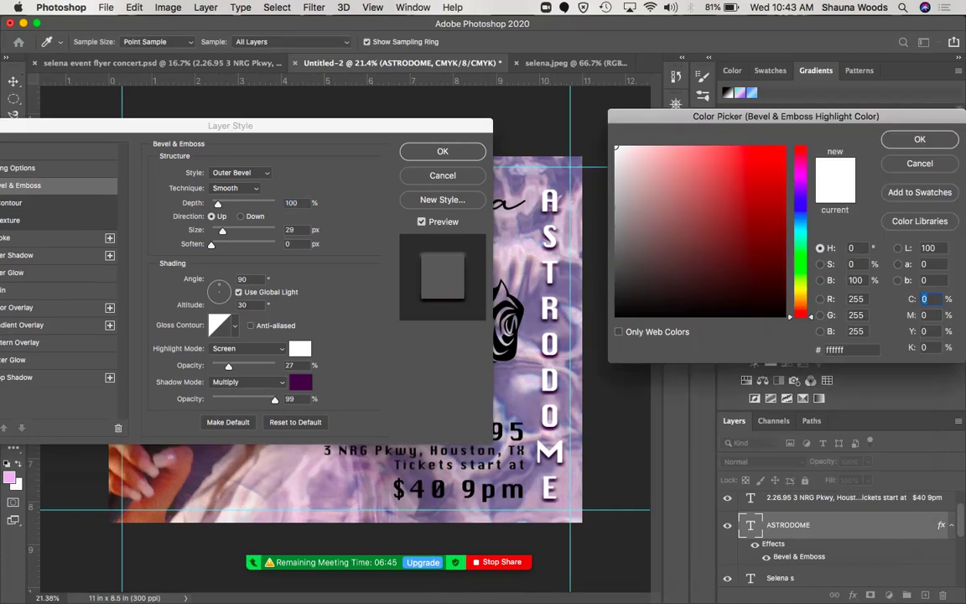
drag(801, 253, 801, 229)
drag(759, 172, 721, 149)
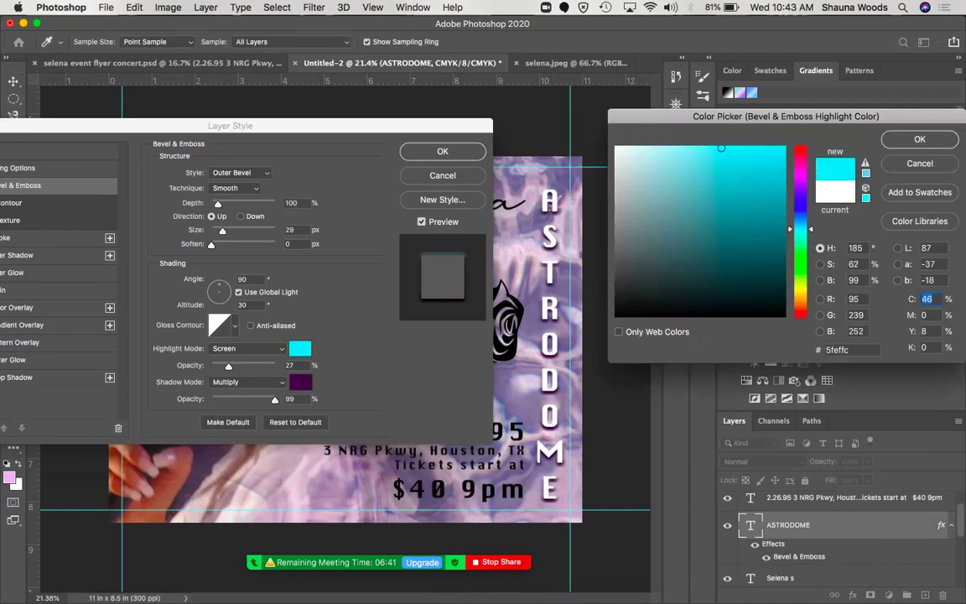
click(920, 139)
drag(228, 367, 276, 367)
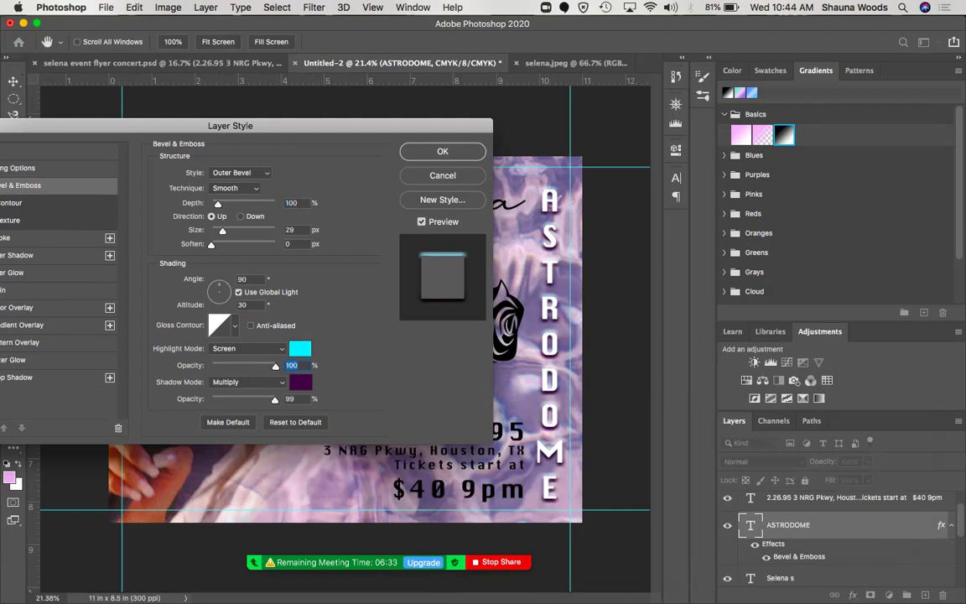
mouse_move(275, 400)
mouse_down()
mouse_move(231, 400)
mouse_move(275, 400)
mouse_up()
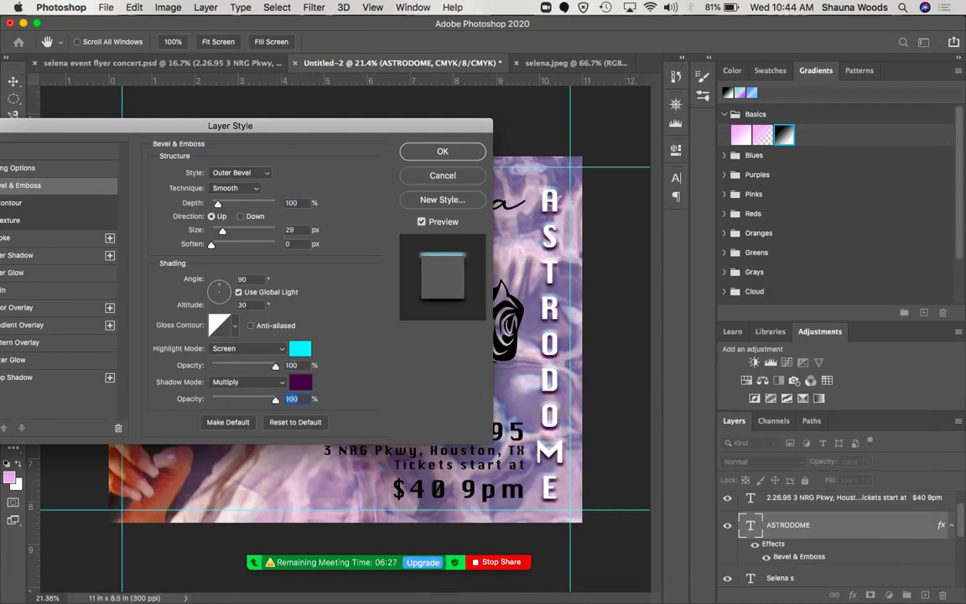
click(457, 152)
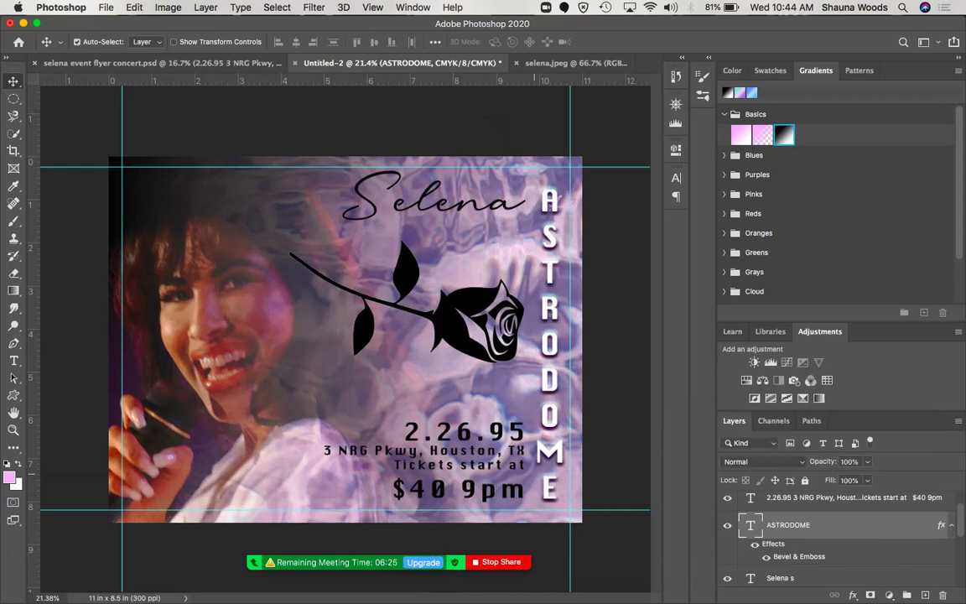
Add a Drop Shadow layer style to the event details text layer.
scroll(837, 528, up, 3)
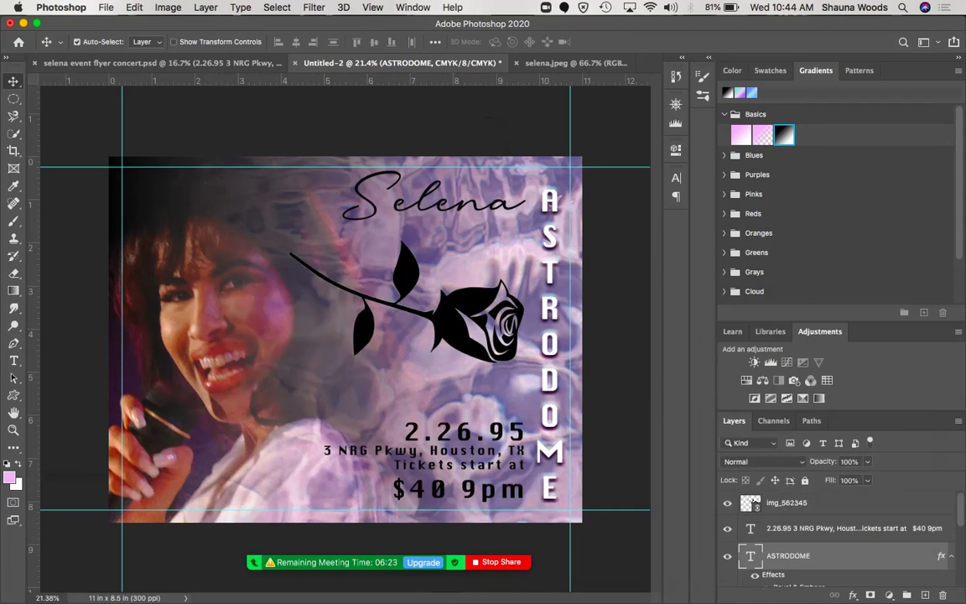
click(837, 528)
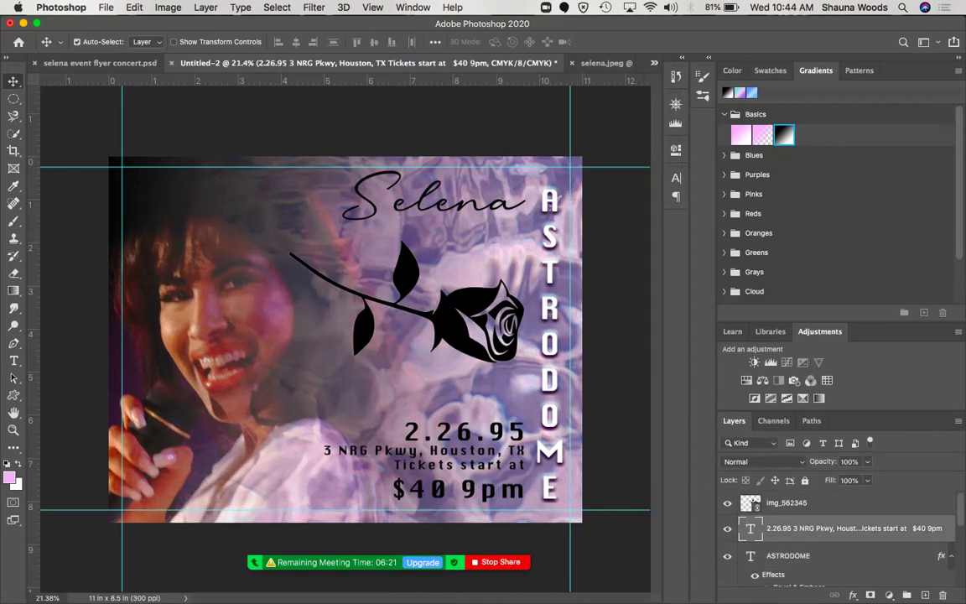
click(205, 8)
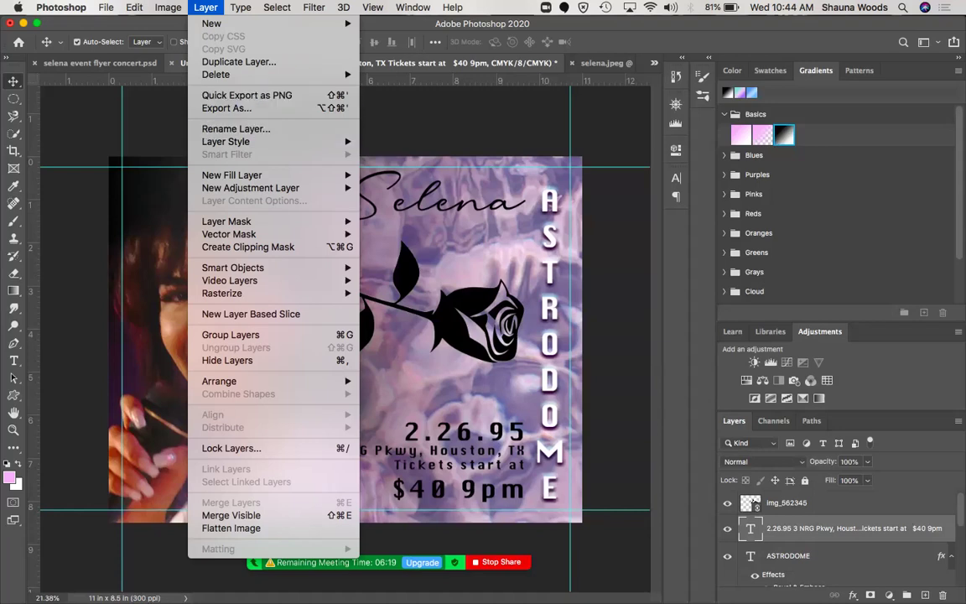
mouse_move(252, 140)
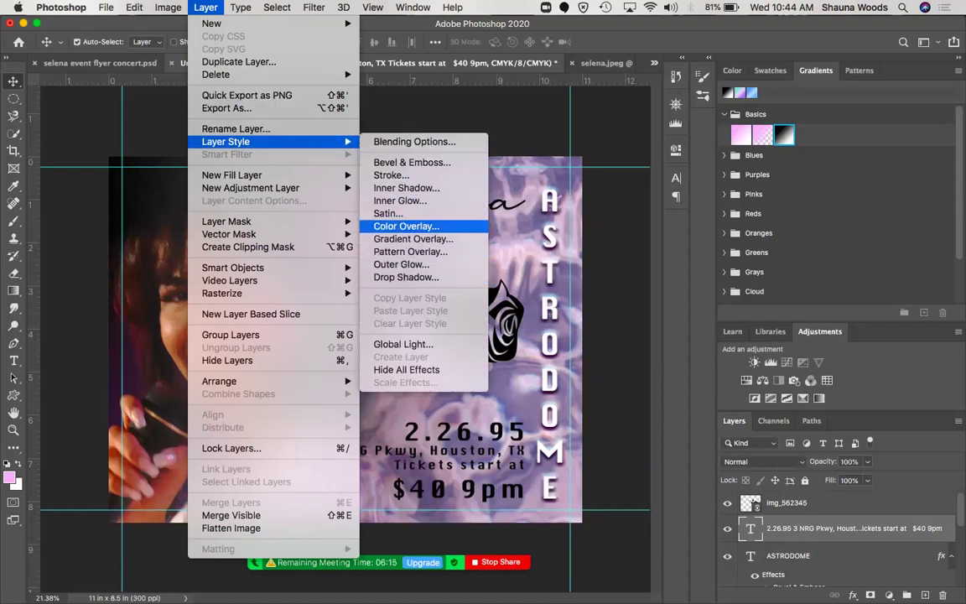
click(405, 278)
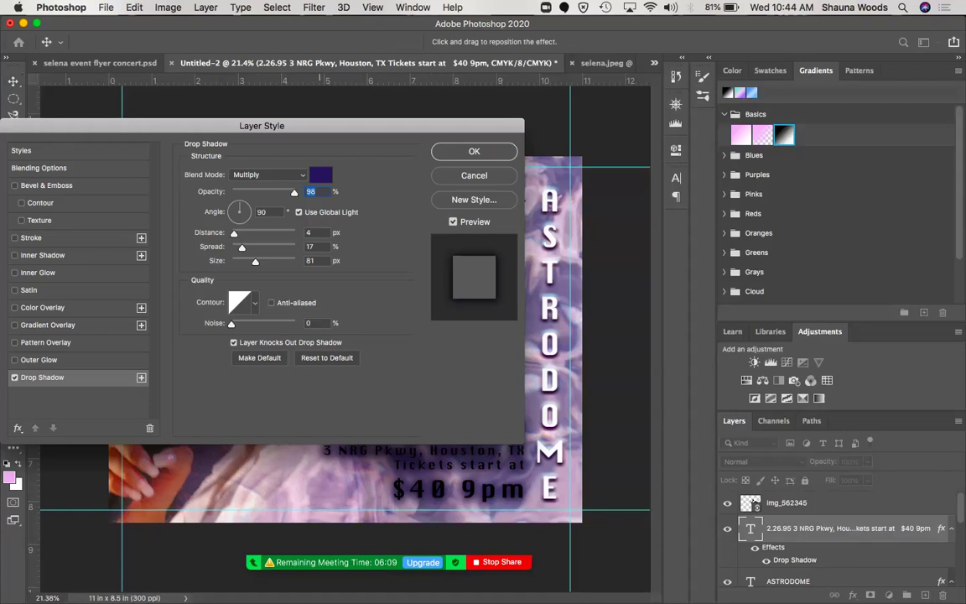
Change the event details' drop shadow colour to a saturated blue-violet and apply the layer style.
click(320, 175)
drag(706, 199, 650, 158)
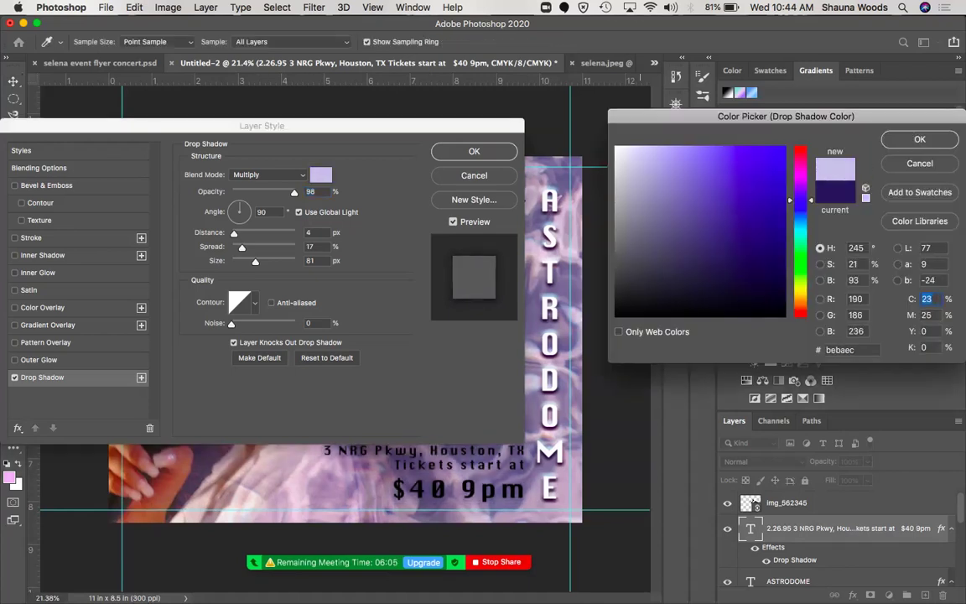
click(617, 148)
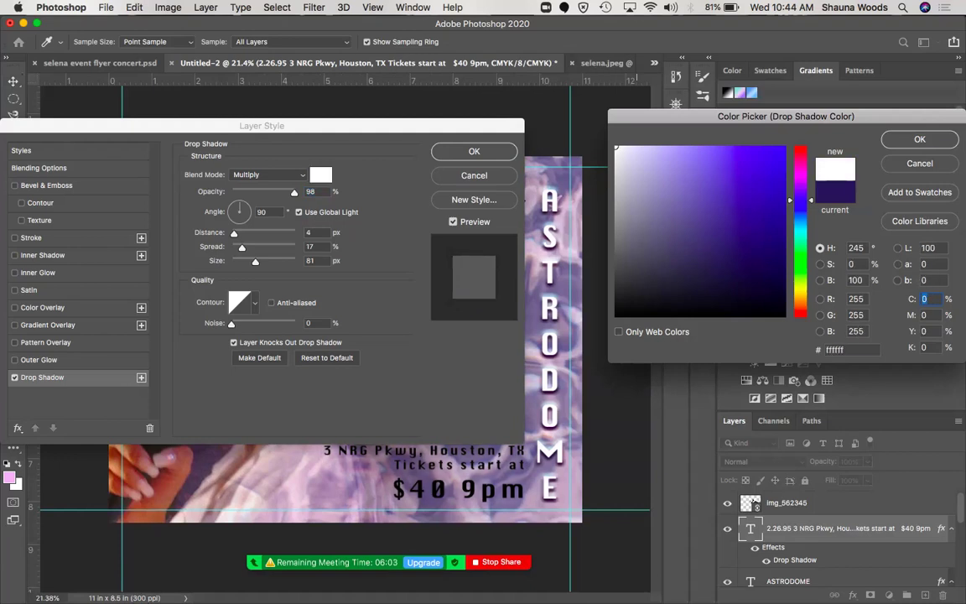
drag(617, 147, 767, 192)
click(920, 139)
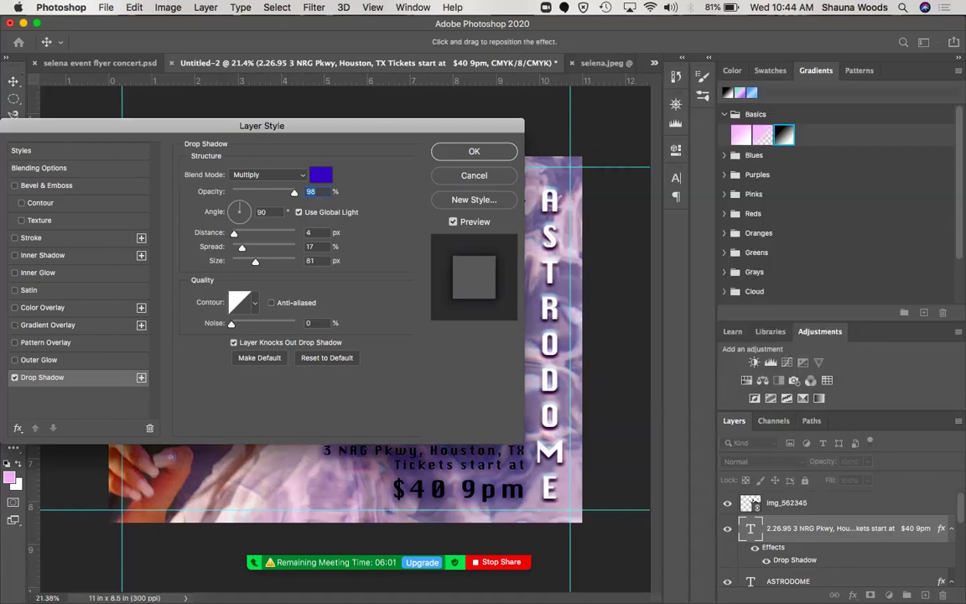
click(474, 151)
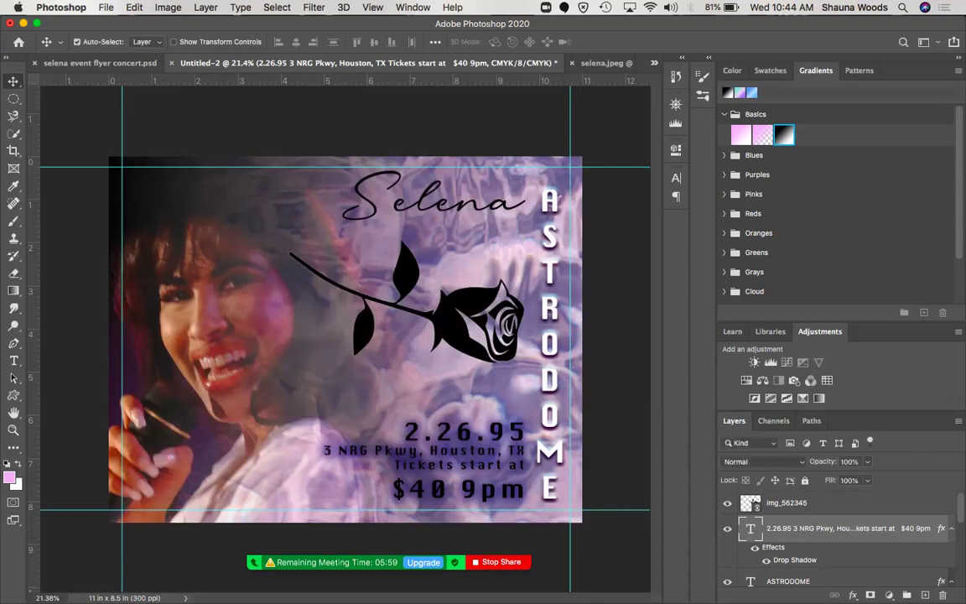
Change the colour of all the event details text to white (ffffff).
click(14, 361)
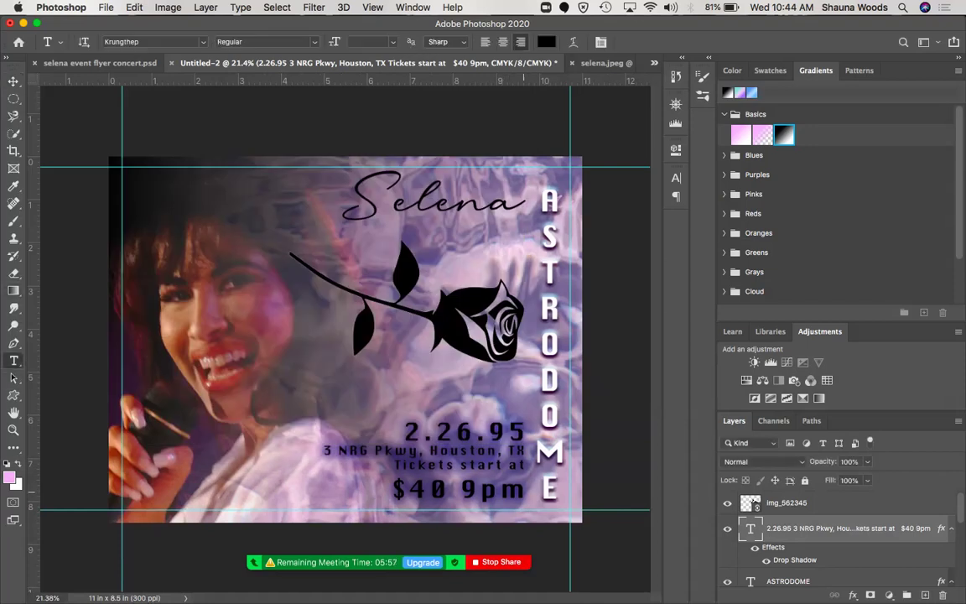
drag(525, 489, 340, 389)
click(546, 42)
drag(710, 199, 615, 146)
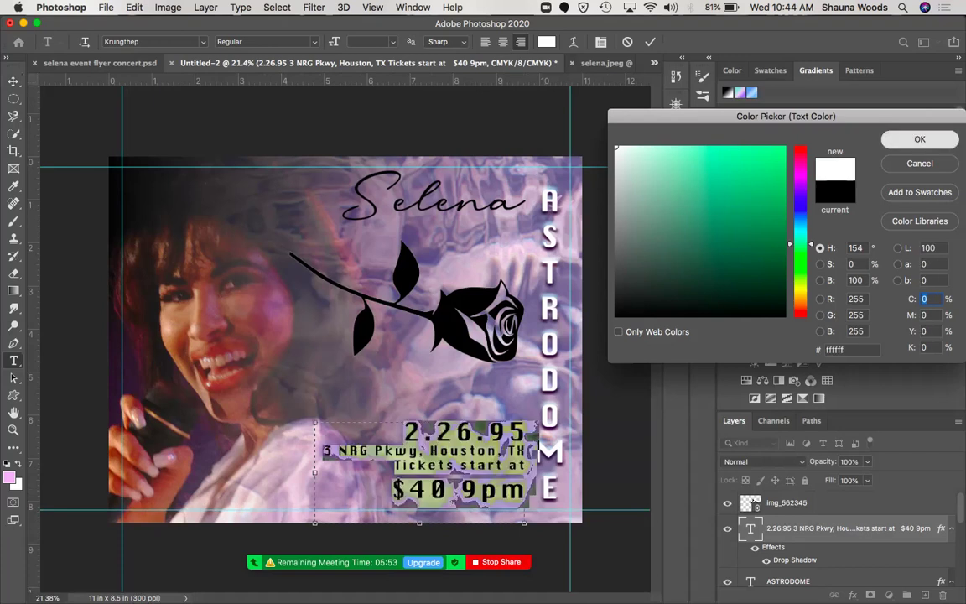
click(920, 139)
click(13, 81)
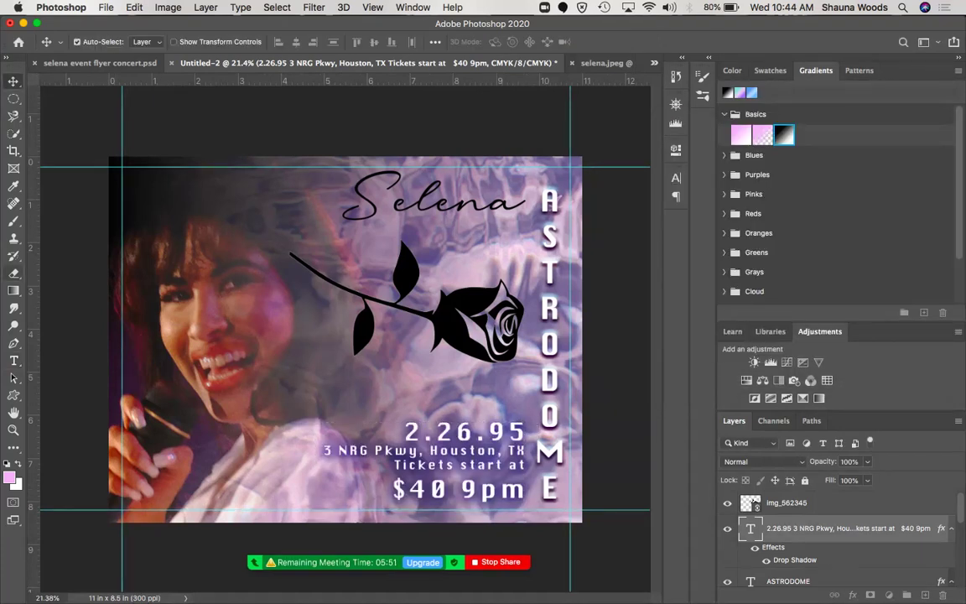
Set up the Brush tool with brush preset "8" at 5000 px and rasterize the event details text layer for painting.
click(13, 222)
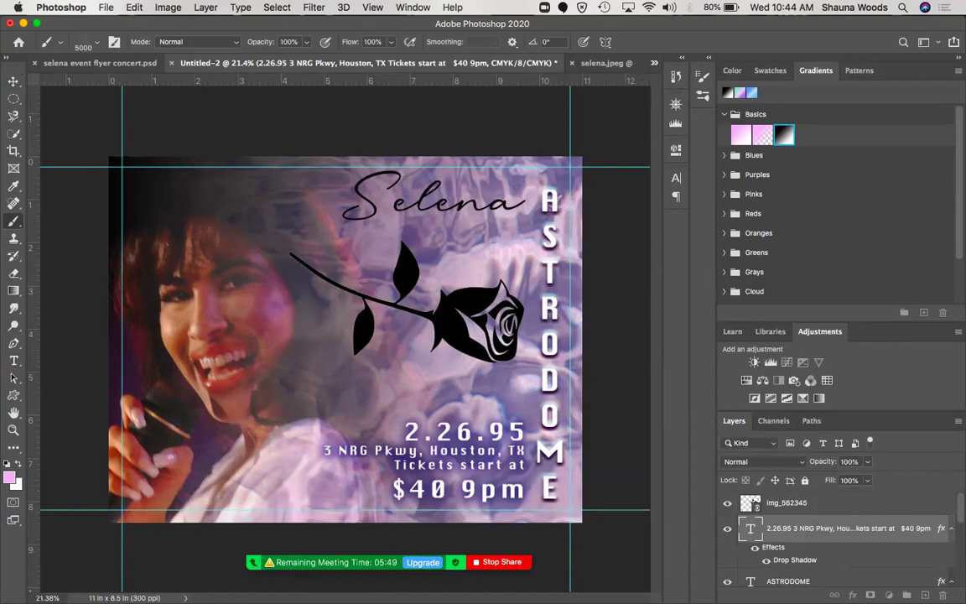
click(202, 41)
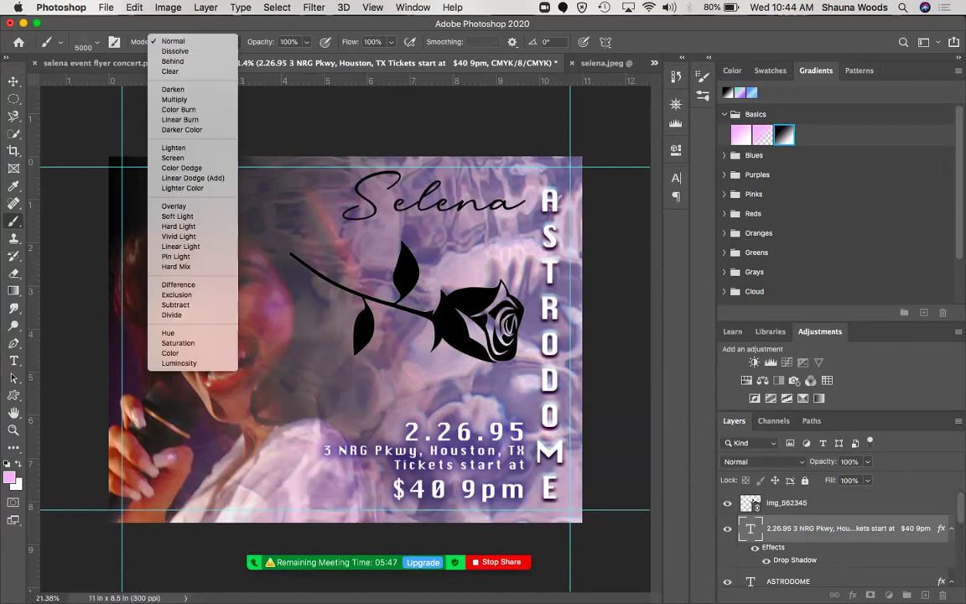
click(97, 42)
click(97, 42)
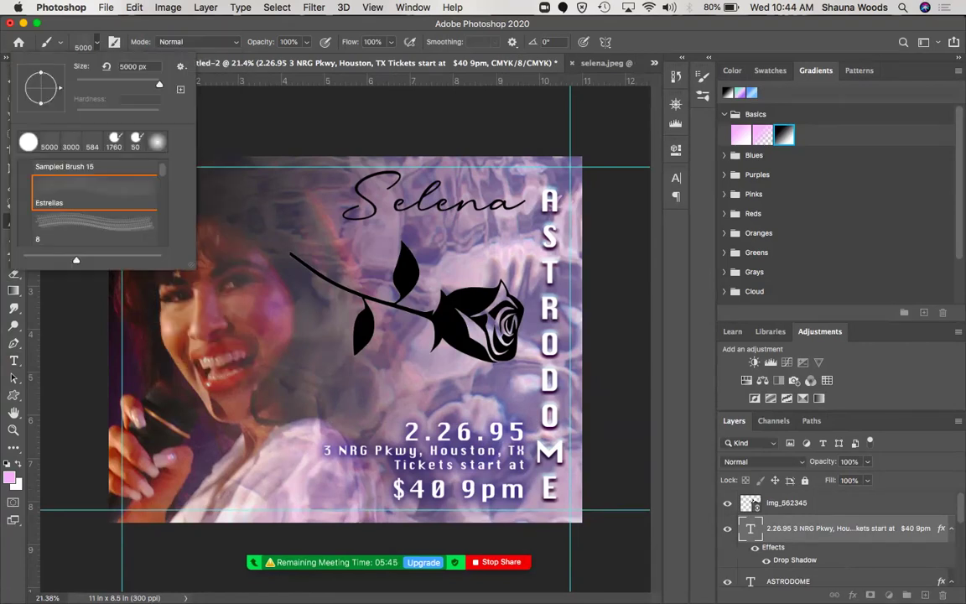
click(95, 224)
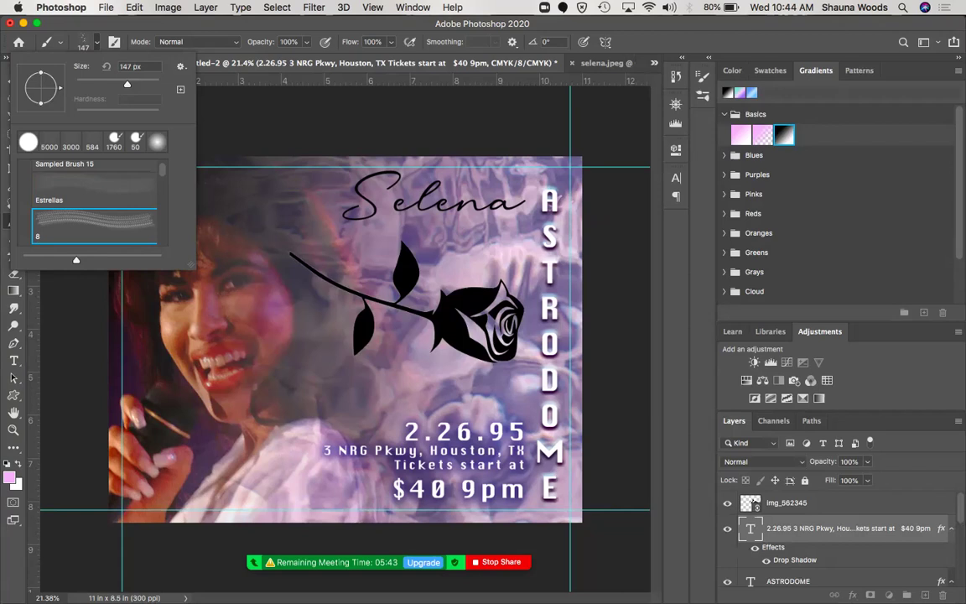
drag(127, 85, 161, 85)
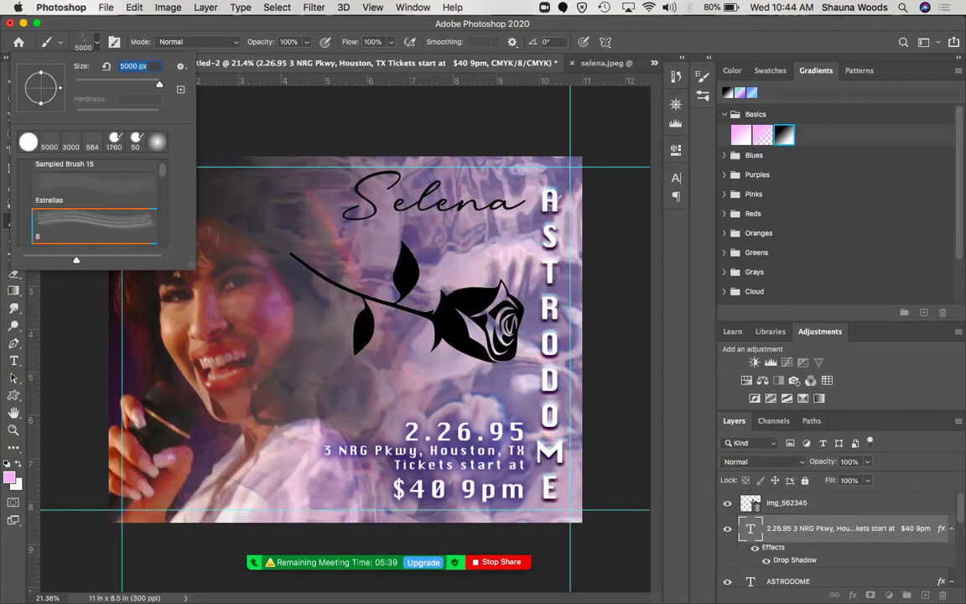
click(562, 213)
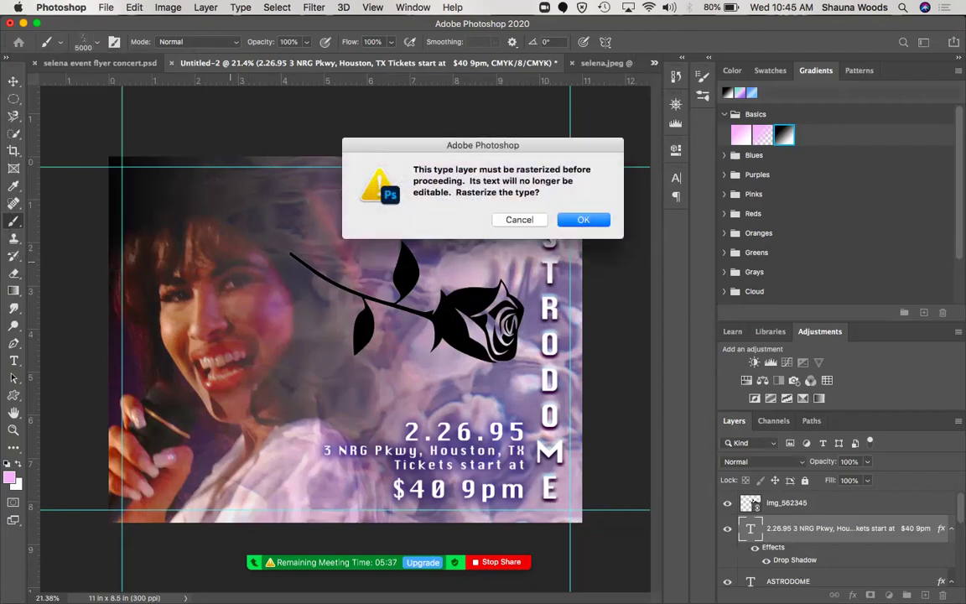
key(Return)
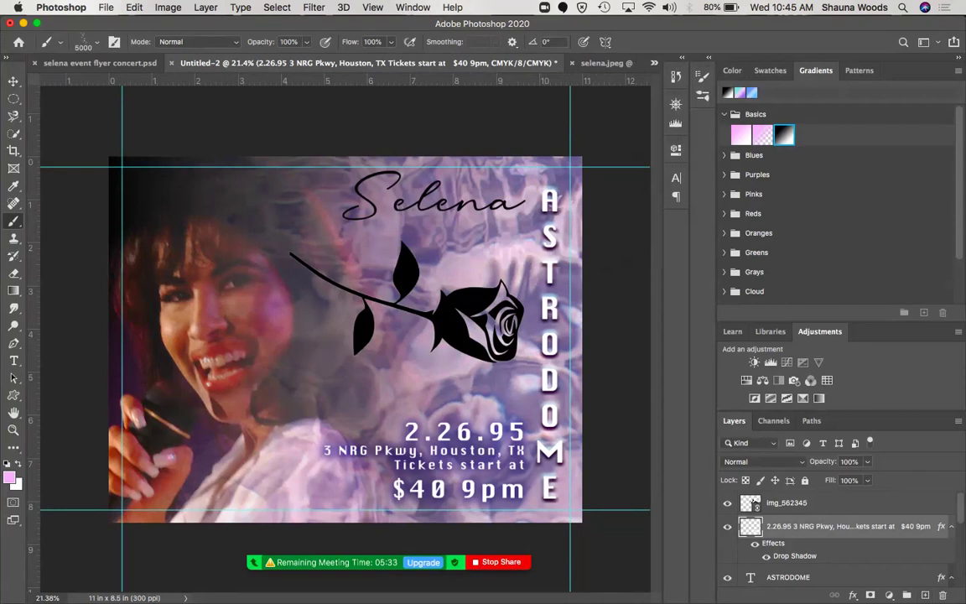
Add a new blank layer above the rose graphic's layer.
click(789, 503)
click(925, 594)
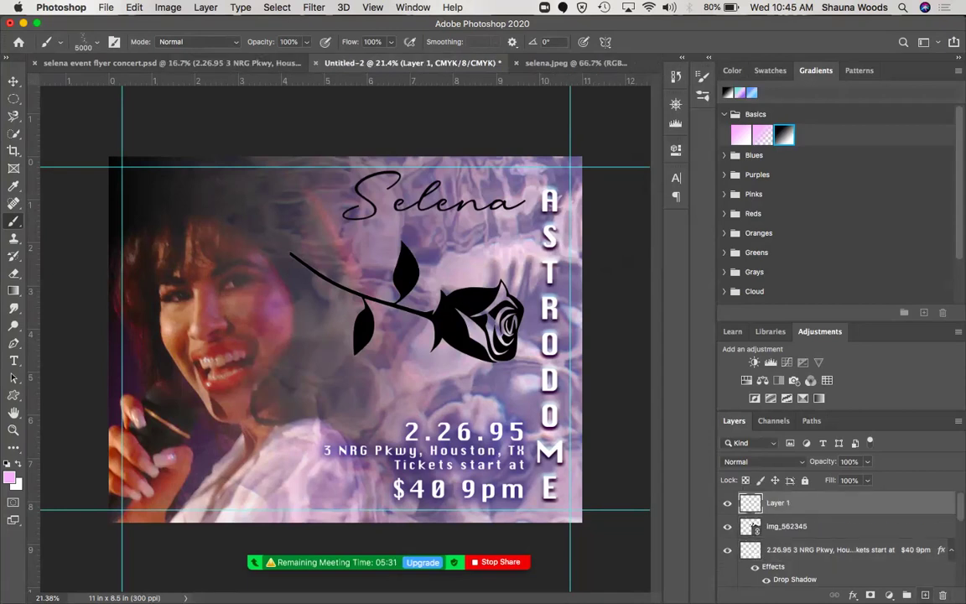
Try stamping the sparkle brush over the flyer at 5000 px and at 364 px, undoing each attempt.
click(412, 413)
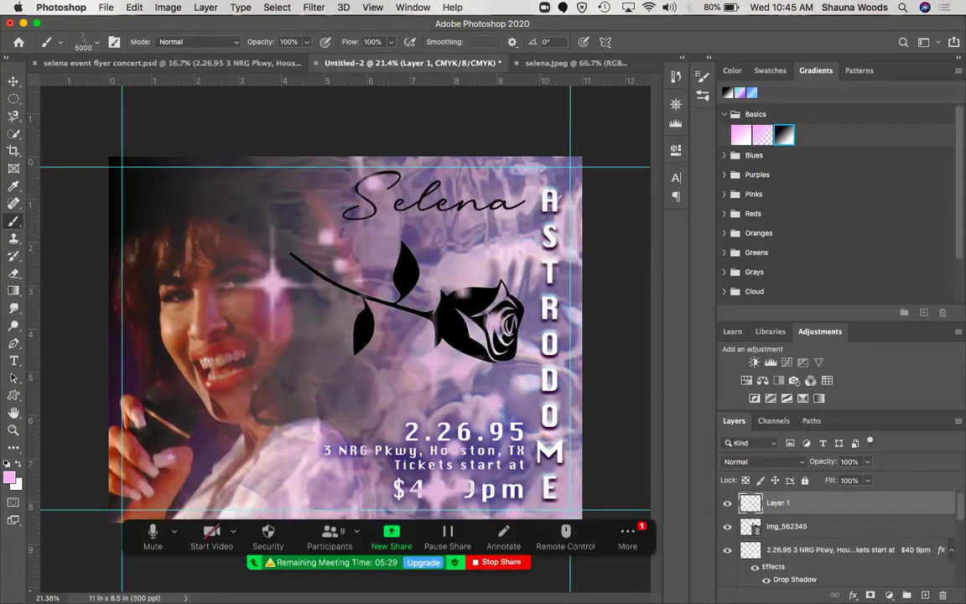
key(super+z)
key(super+z)
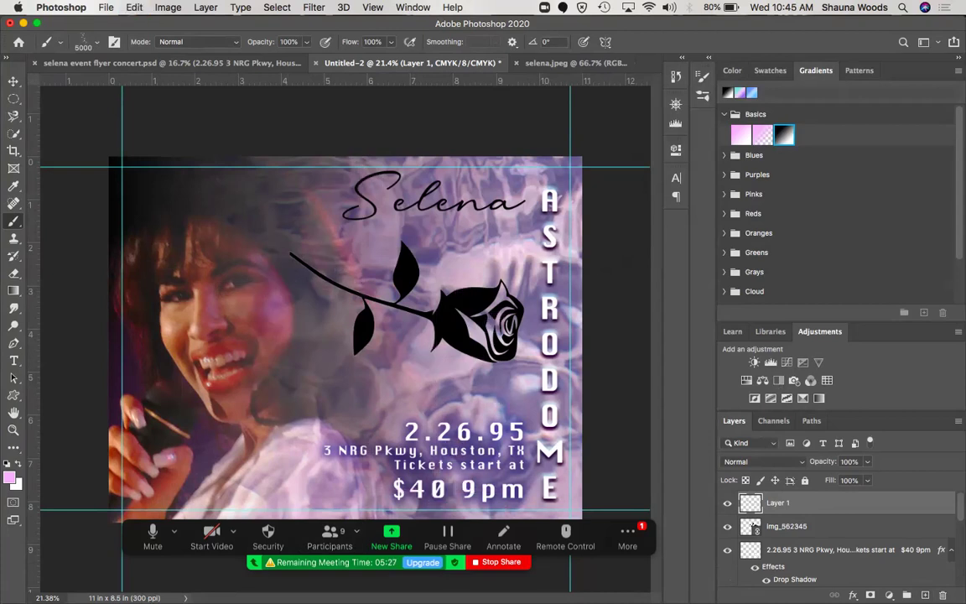
click(86, 39)
mouse_move(159, 84)
mouse_down()
mouse_move(123, 83)
mouse_move(147, 84)
mouse_up()
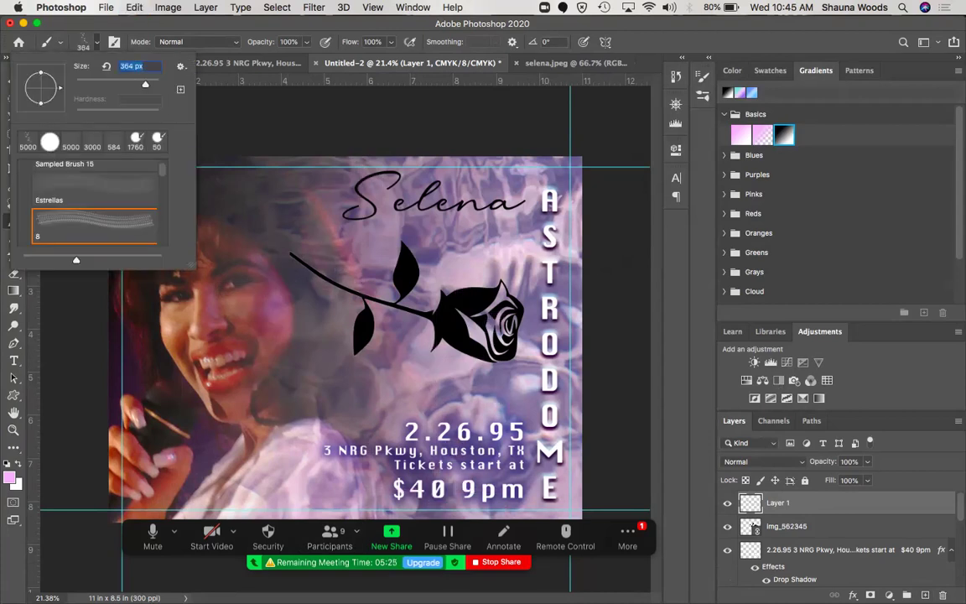
drag(429, 254, 414, 310)
key(super+z)
Try stamping sparkles at 1040 px around the title, rose stem and portrait edge, and undo all the stamps.
click(86, 39)
drag(146, 84, 152, 84)
click(407, 210)
click(405, 230)
key(super+z)
click(291, 221)
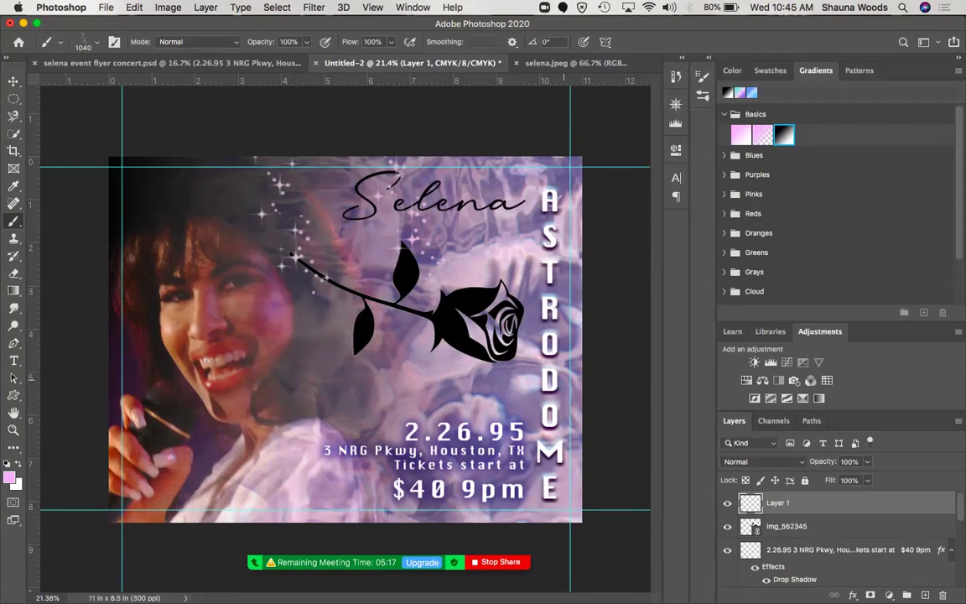
click(322, 390)
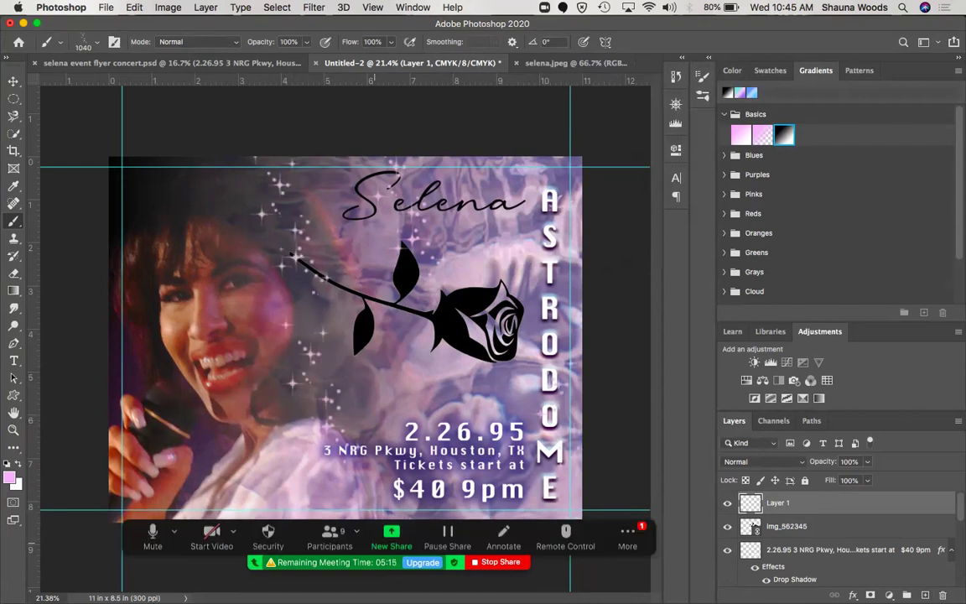
key(super+z)
key(super+z)
key(super+z)
key(super+z)
key(super+z)
key(super+z)
key(super+z)
key(super+z)
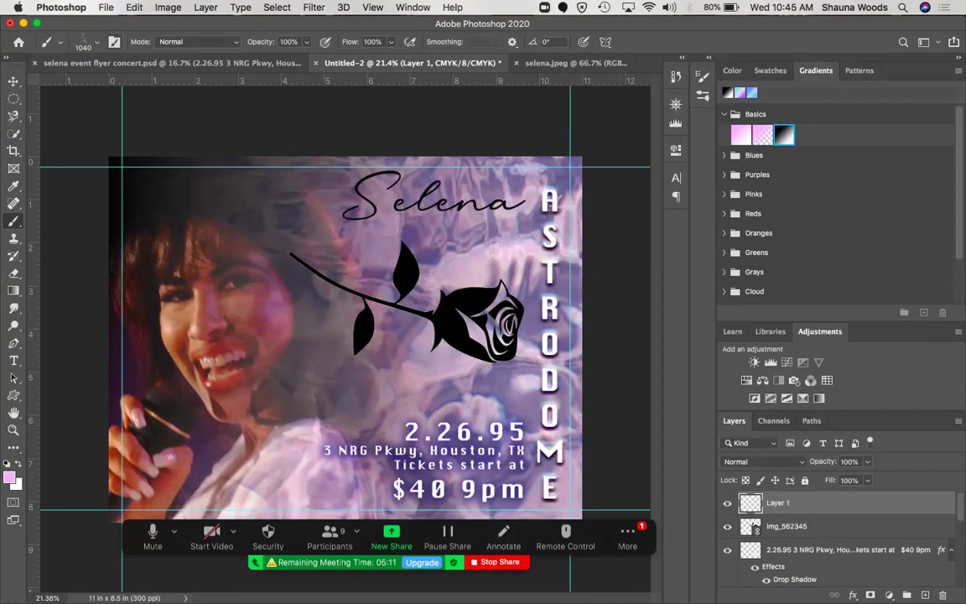
Stamp sparkles over the middle of the flyer with a 2840 px brush and lower the sparkle layer's opacity to 61%.
click(97, 42)
drag(151, 84, 155, 84)
click(413, 339)
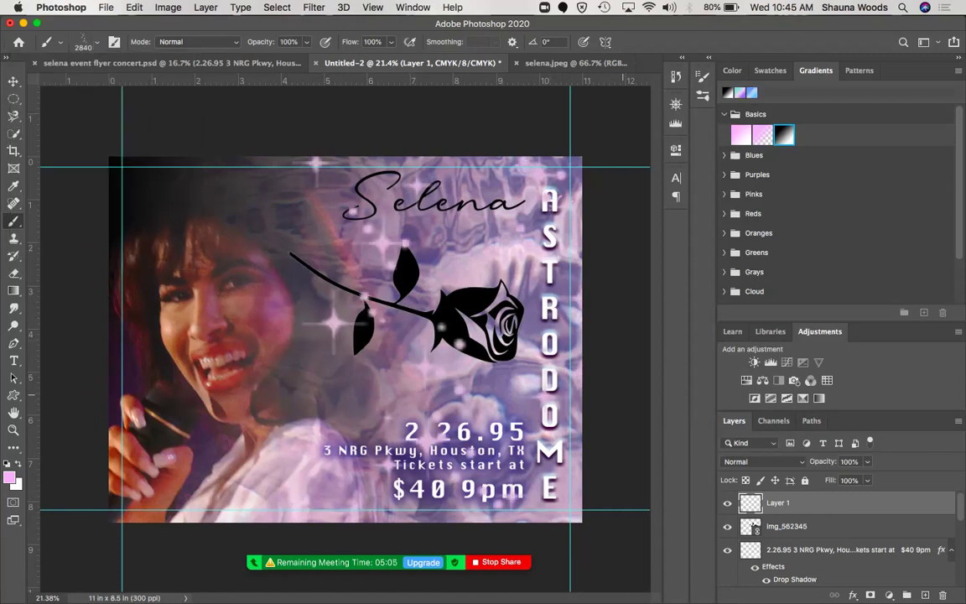
click(867, 462)
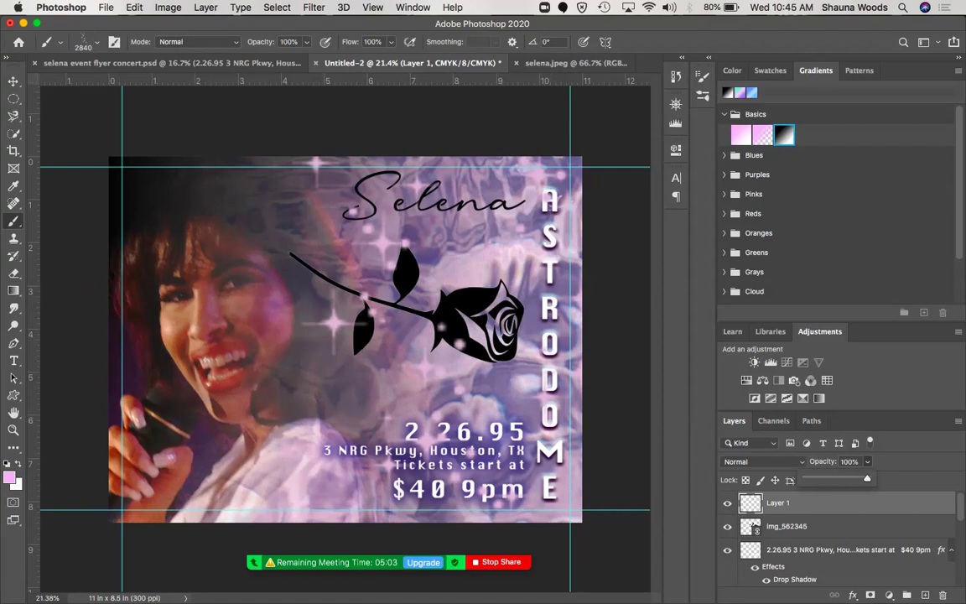
drag(867, 478, 843, 478)
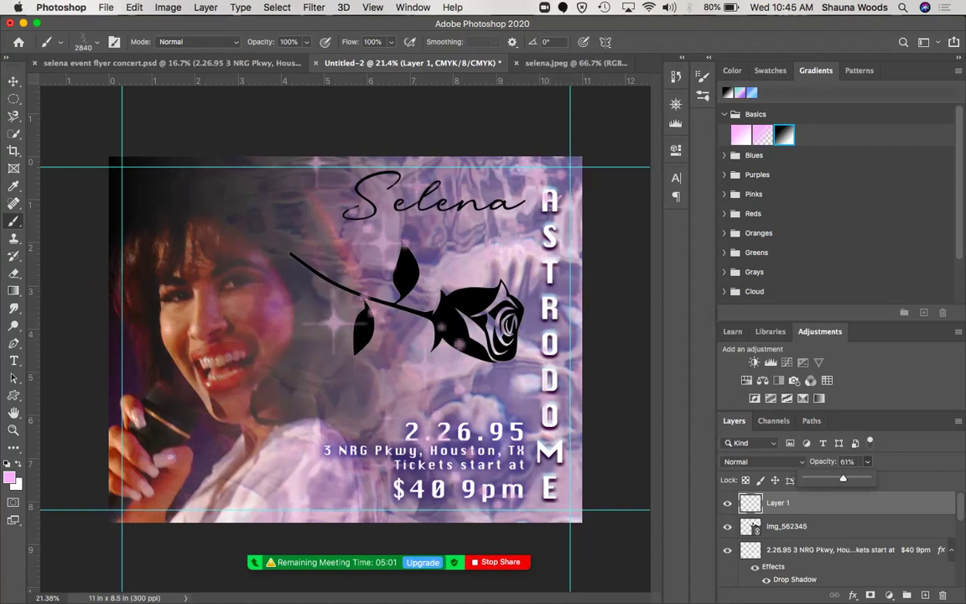
mouse_move(389, 562)
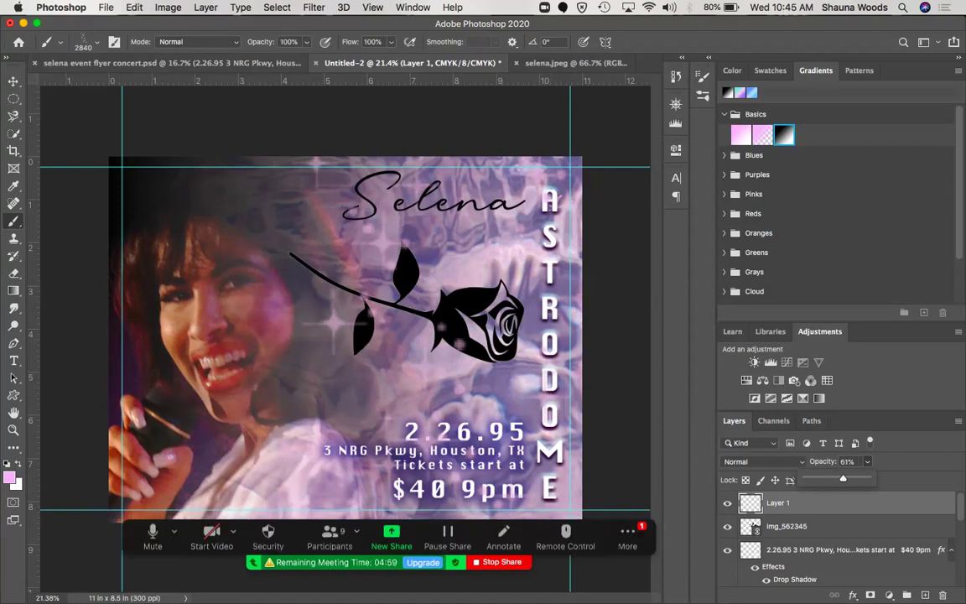
click(628, 536)
click(629, 335)
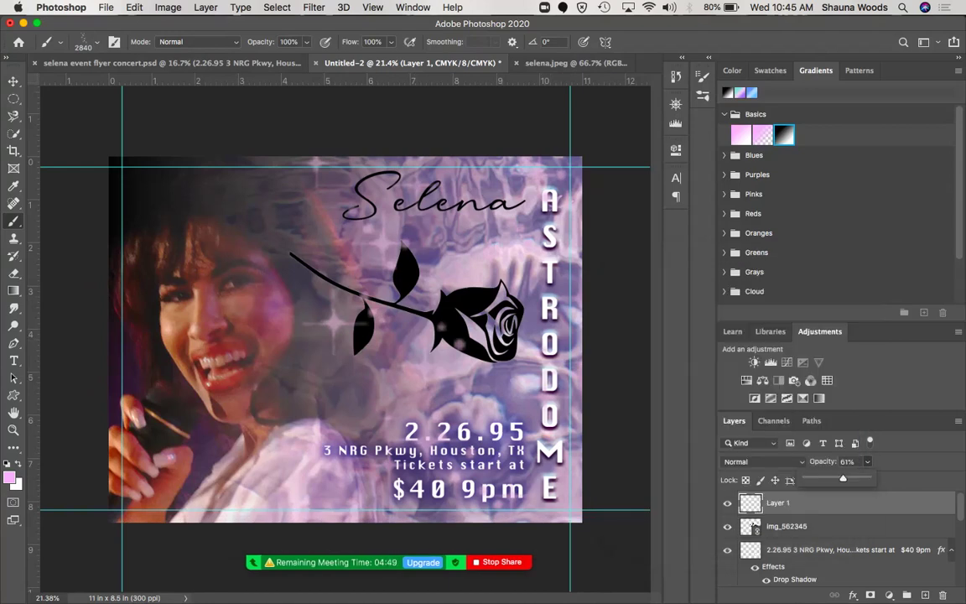
click(105, 7)
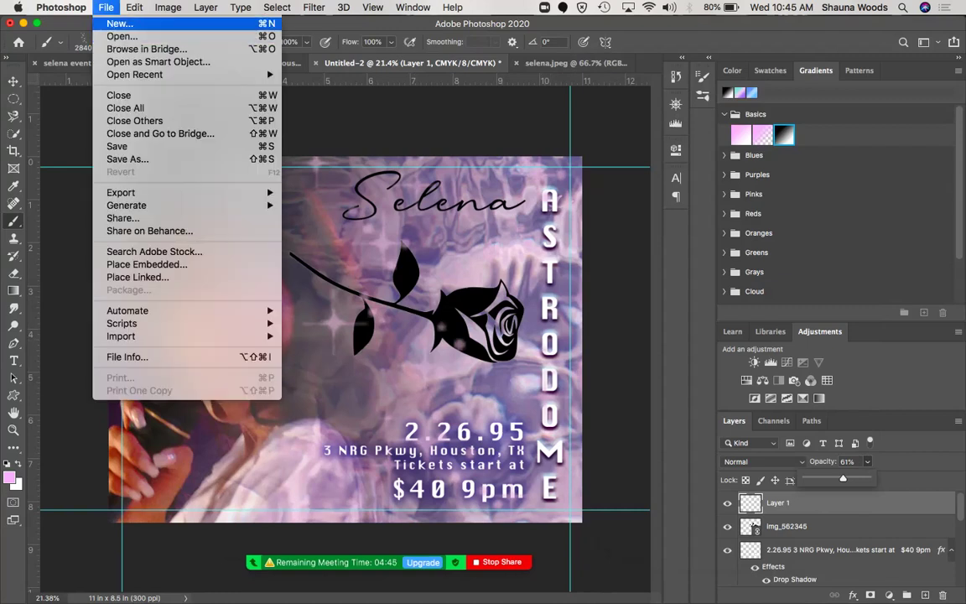
mouse_move(452, 7)
key(Escape)
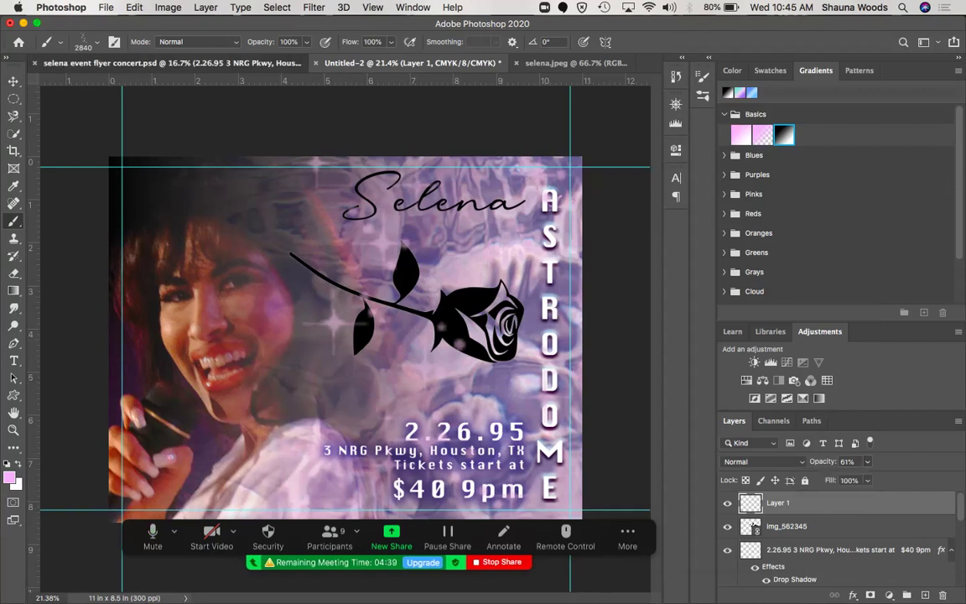
Review the example flyer in selena event flyer concert.psd, leaving its text layers unrasterized.
click(84, 63)
scroll(345, 339, up, 5)
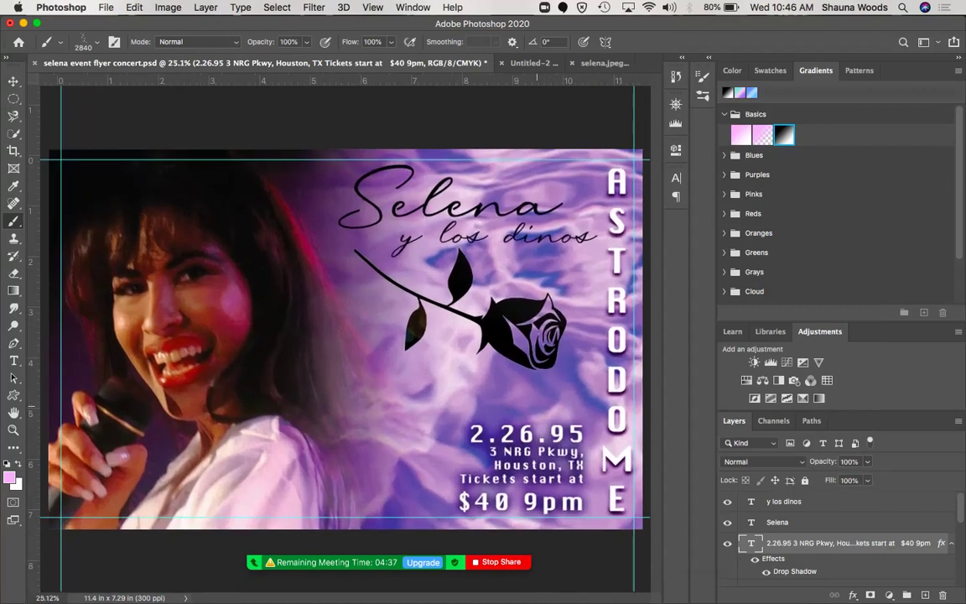
scroll(343, 339, down, 3)
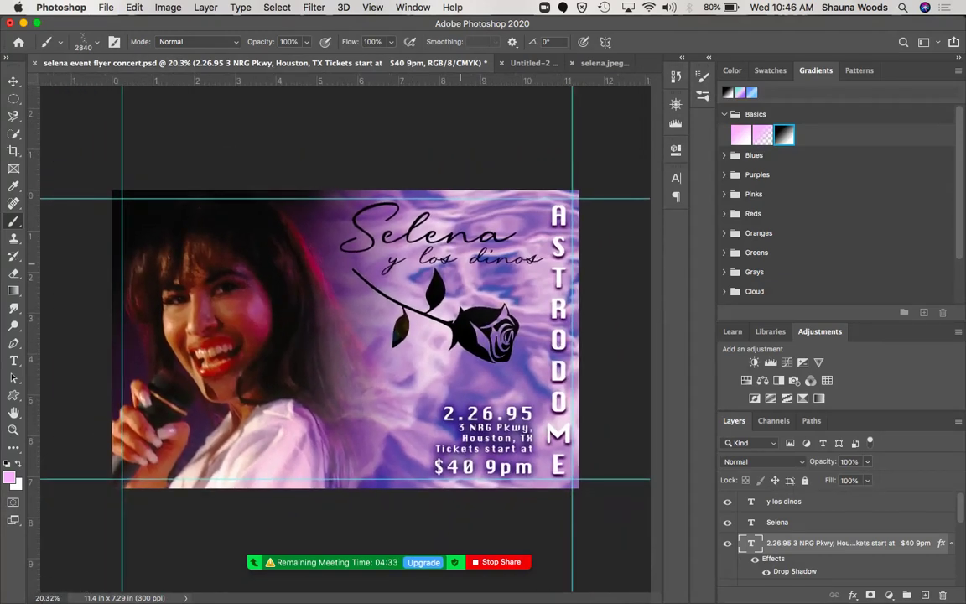
click(460, 264)
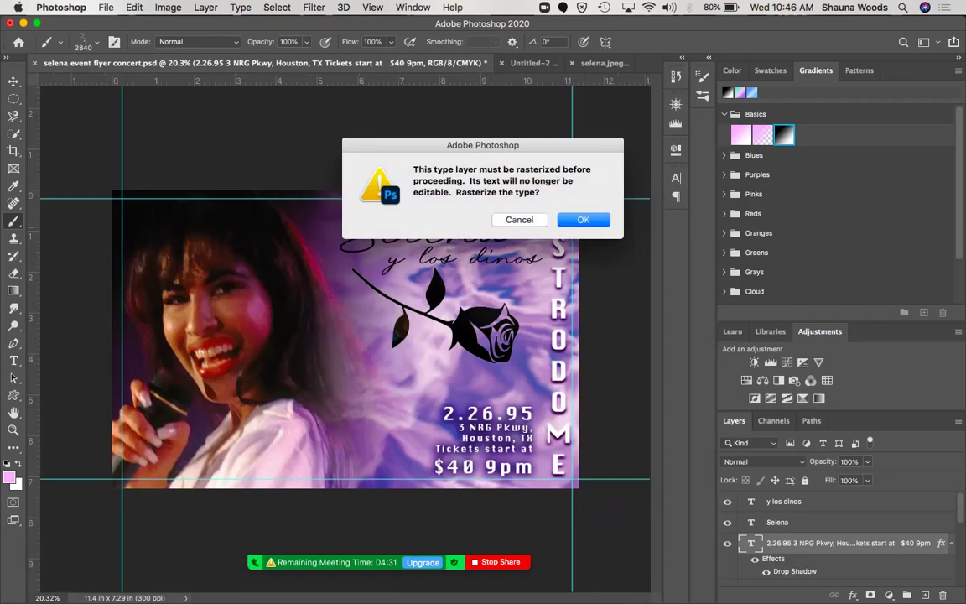
click(519, 220)
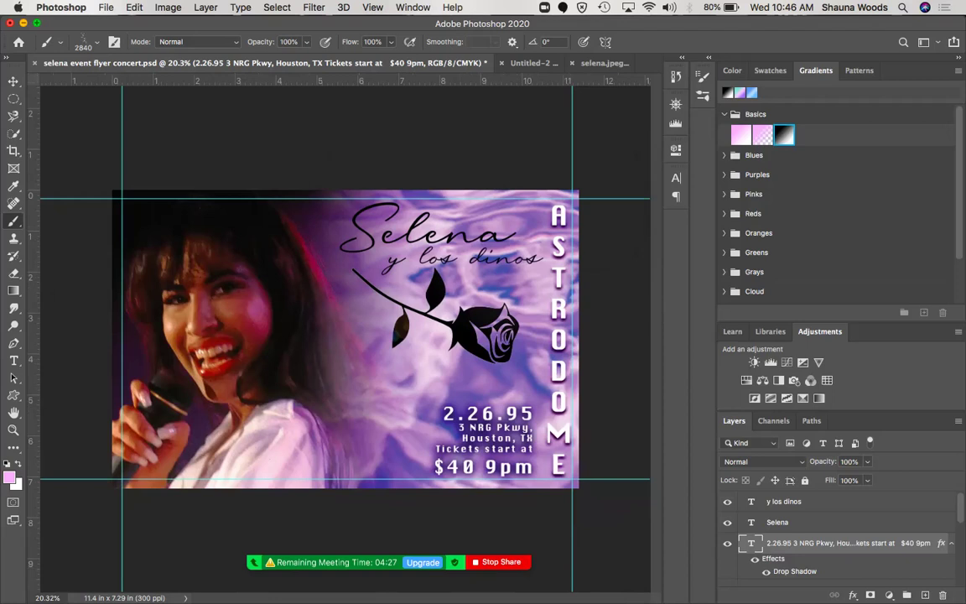
Switch to the My Dream Concert Event Flyer Lesson slides in Chrome and show the Demo Overview slide.
key(super+m)
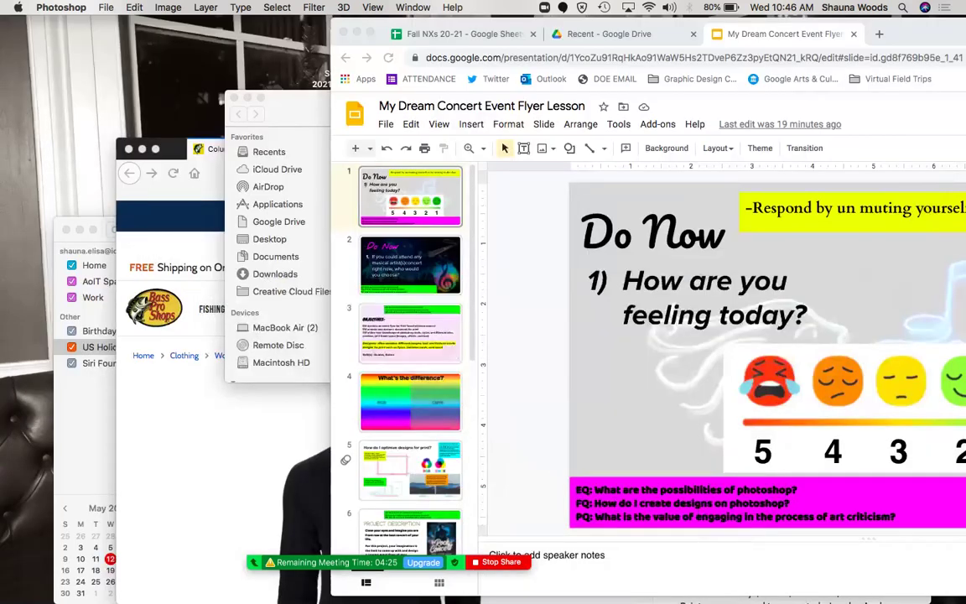
scroll(410, 360, down, 10)
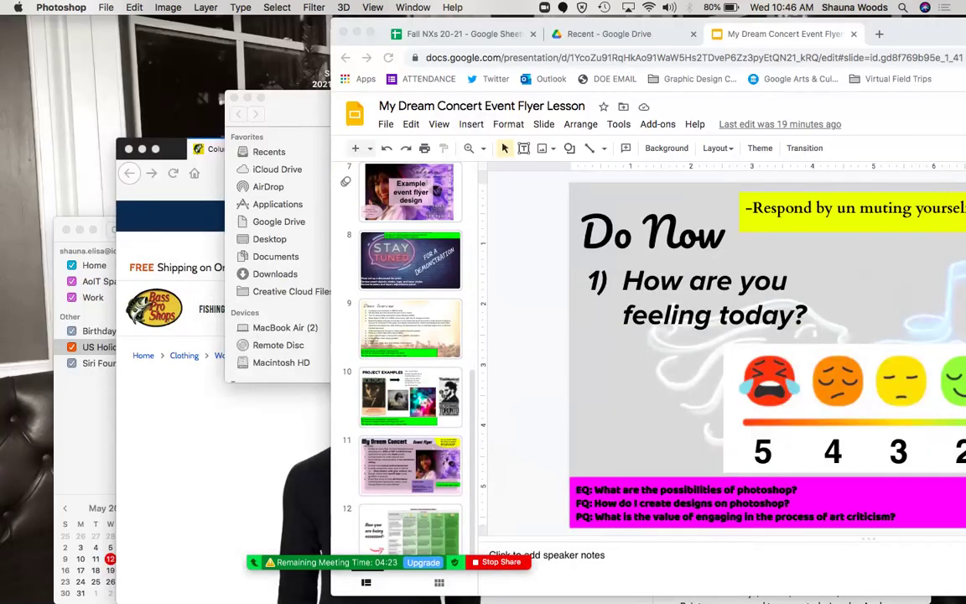
click(410, 328)
drag(919, 34, 642, 32)
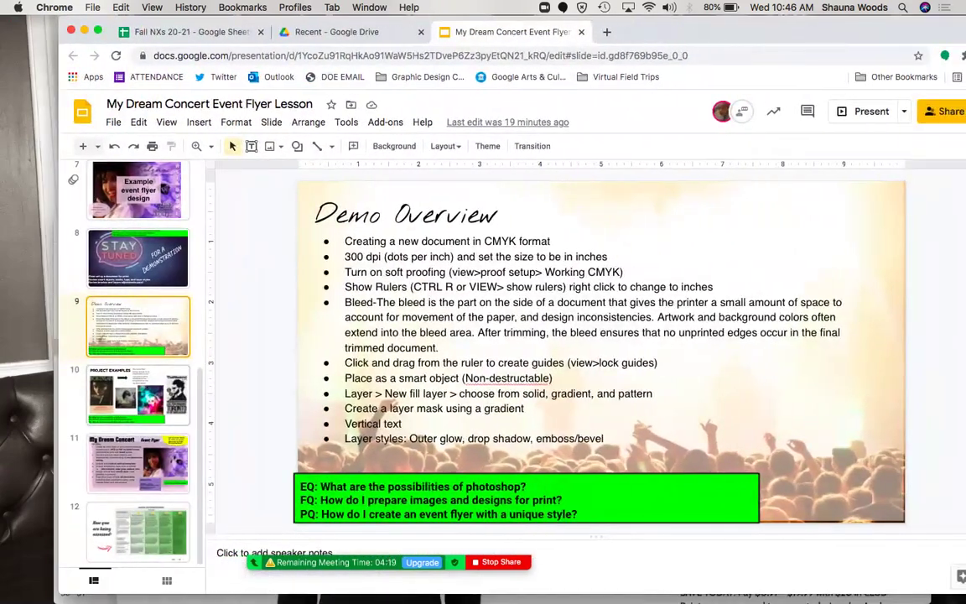
Start presenting the lesson slides from the Project Examples slide.
click(139, 395)
click(870, 111)
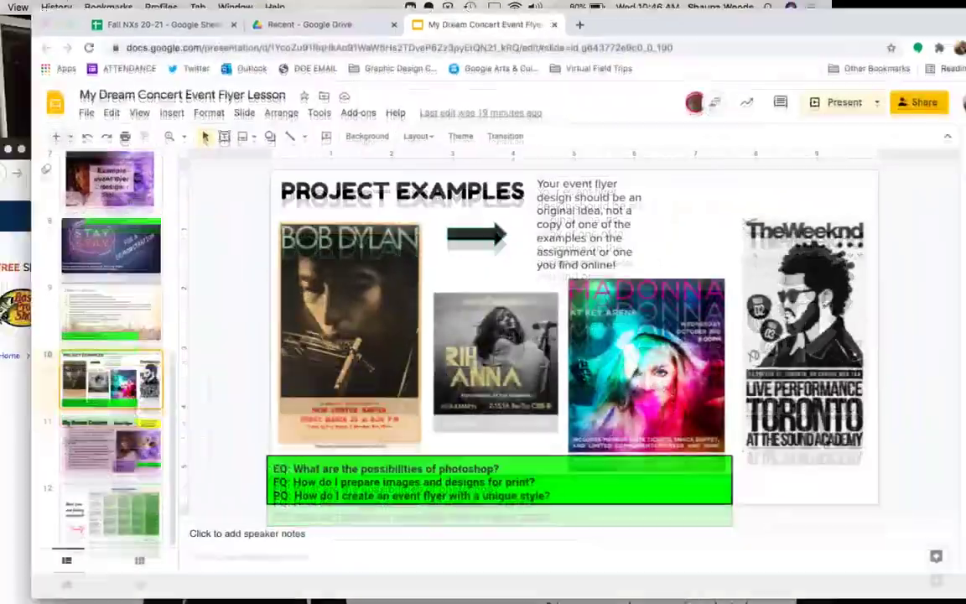